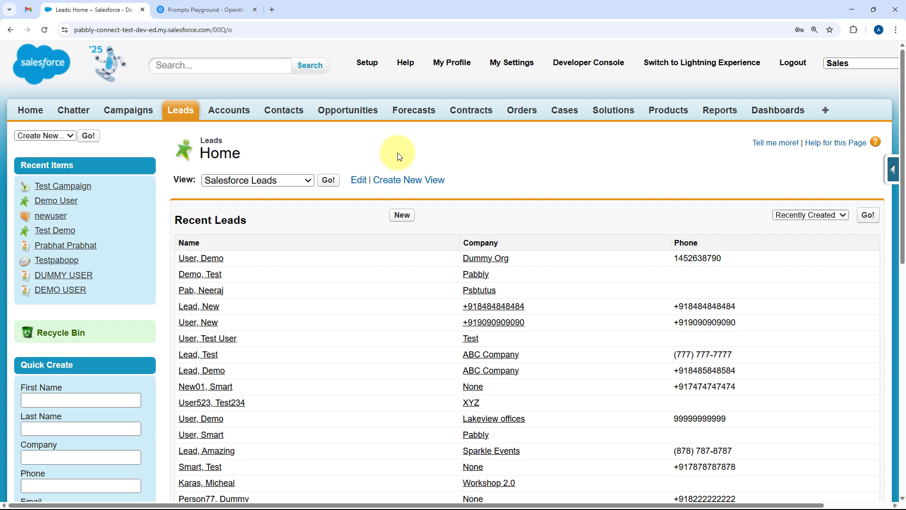
# - Look over the Gmail drafts folder, the Salesforce leads list and the OpenAI prompts playground
pyautogui.click(28, 9)
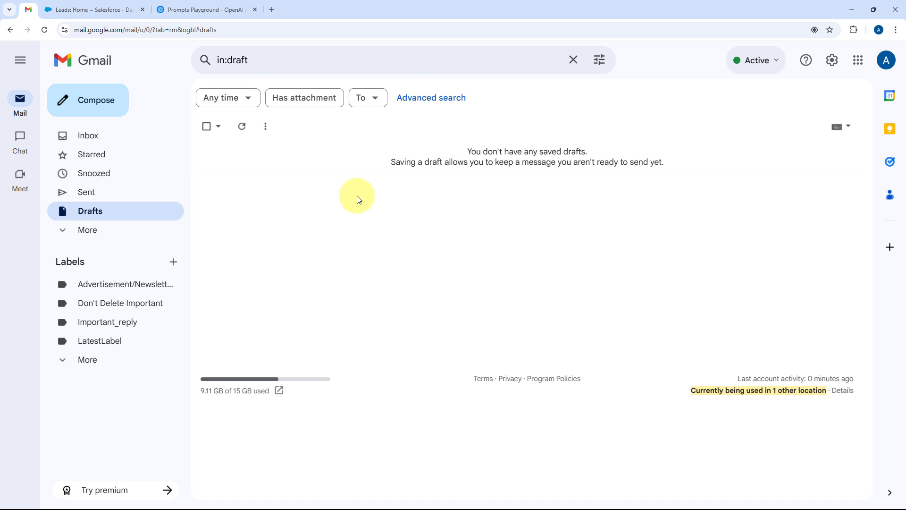
pyautogui.click(103, 9)
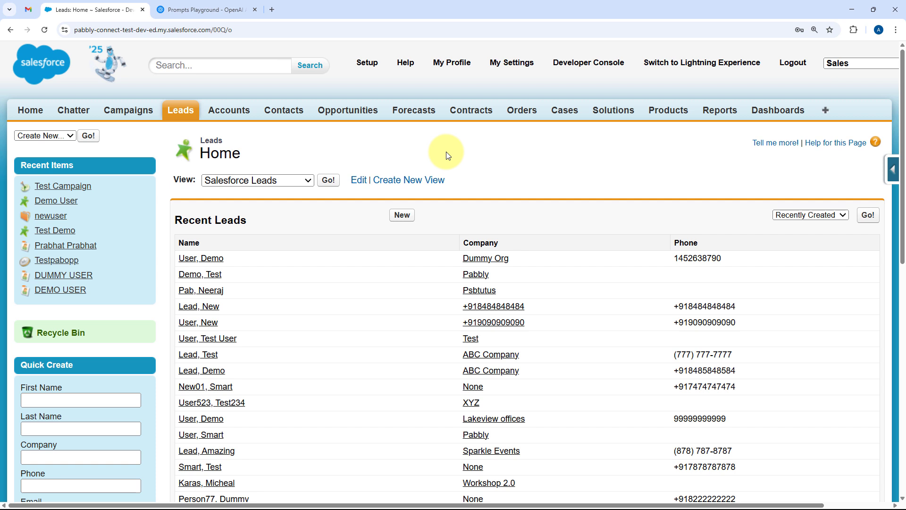
pyautogui.click(194, 6)
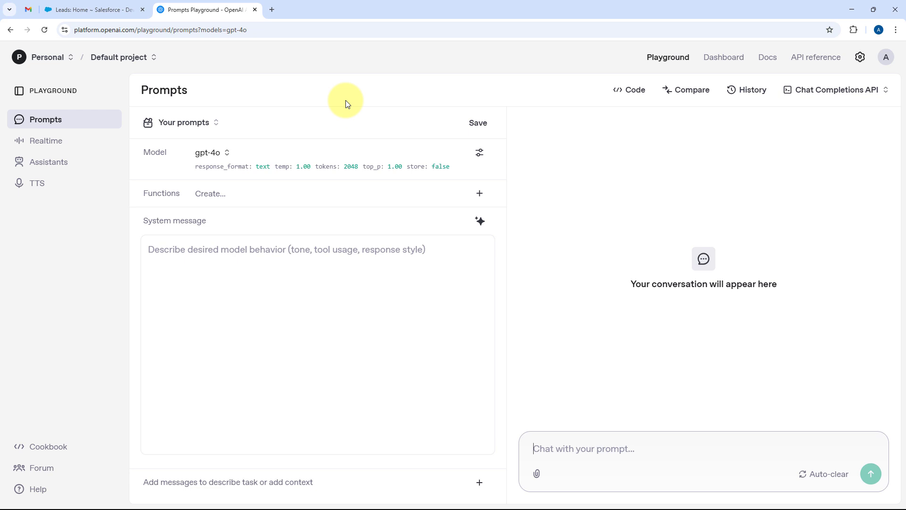
pyautogui.click(27, 9)
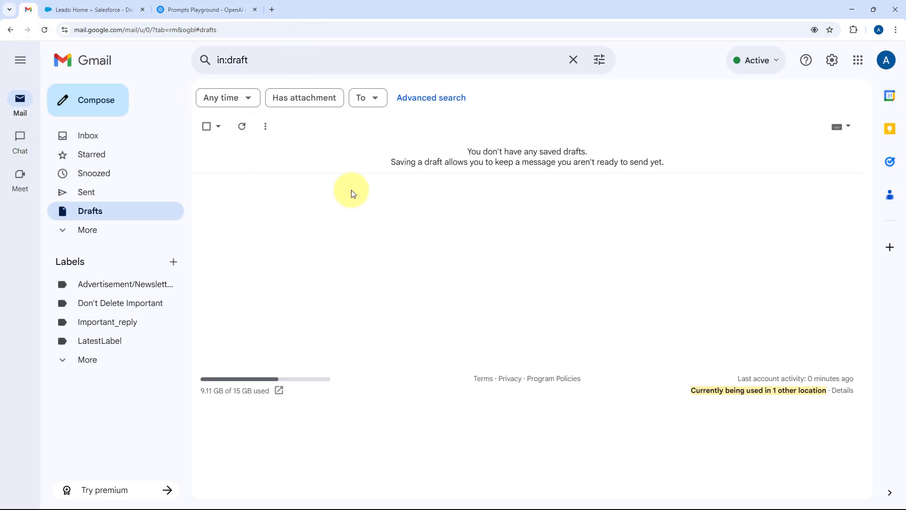
pyautogui.click(113, 9)
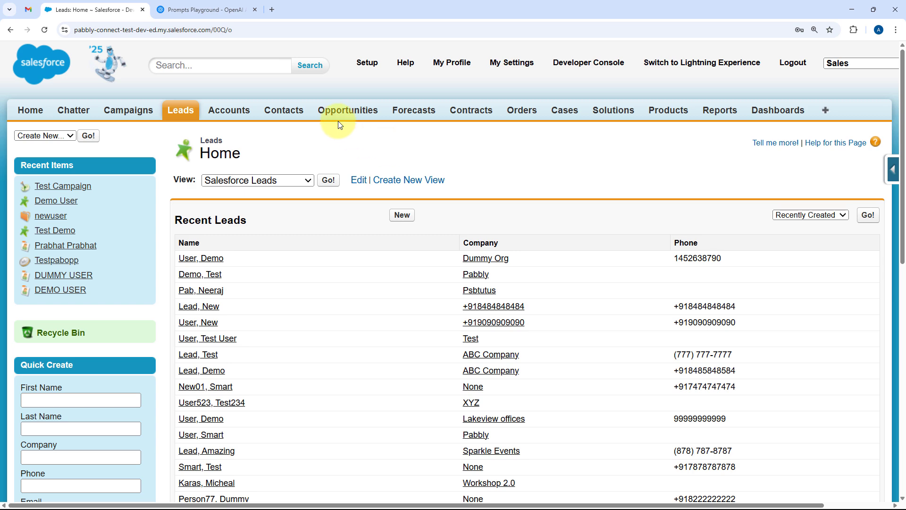
# - Go to pabbly.com/connect/ in a new browser tab, sign in and access the Pabbly Connect app
pyautogui.click(272, 9)
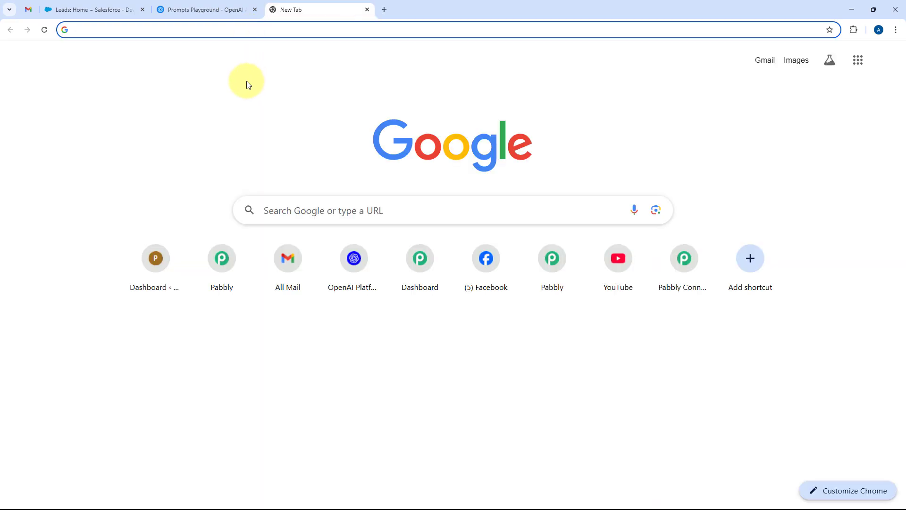
pyautogui.write('pabbly')
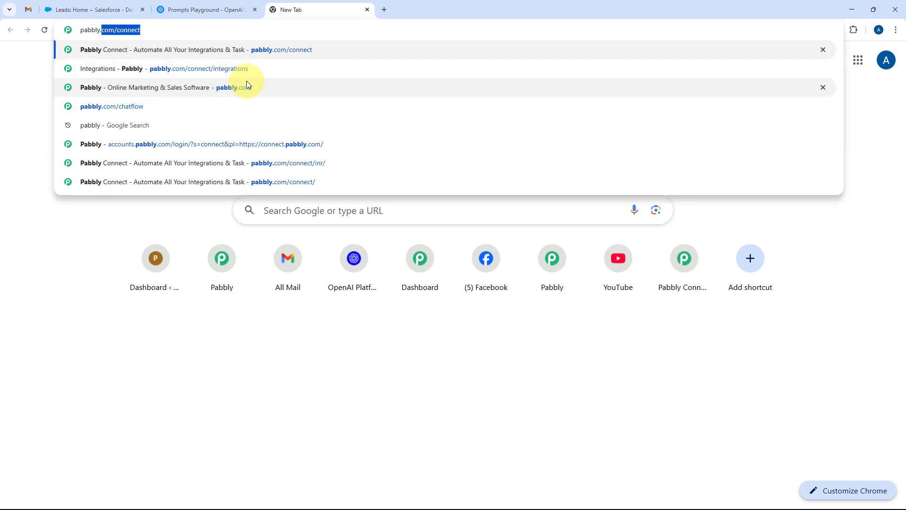
pyautogui.write('.com/conne')
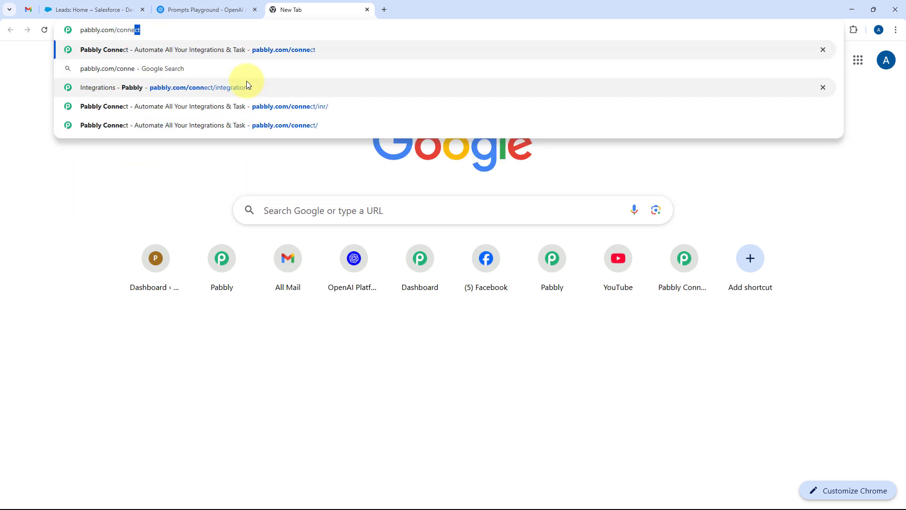
pyautogui.write('ct/')
pyautogui.press('Return')
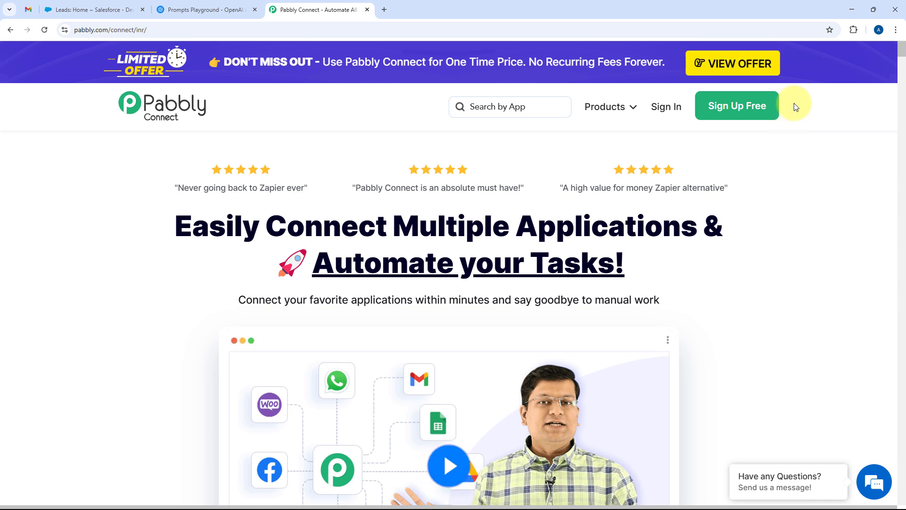
pyautogui.click(660, 110)
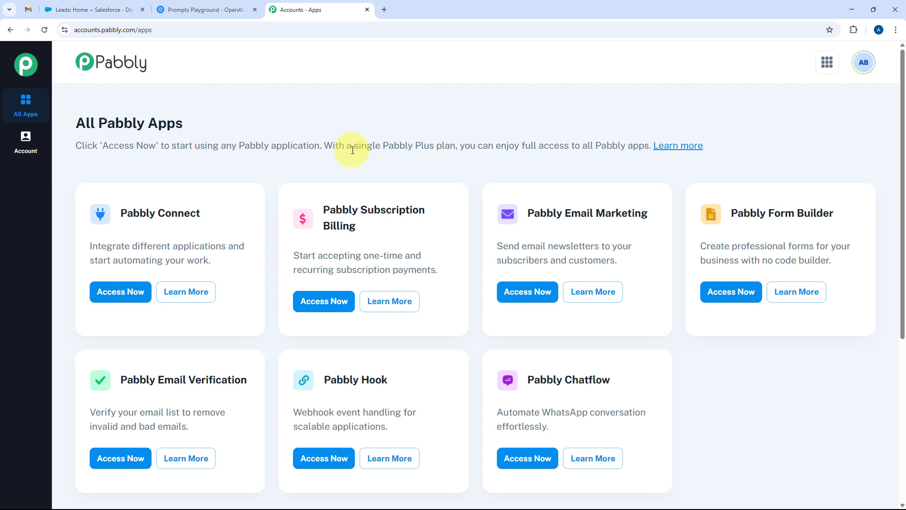
pyautogui.click(106, 291)
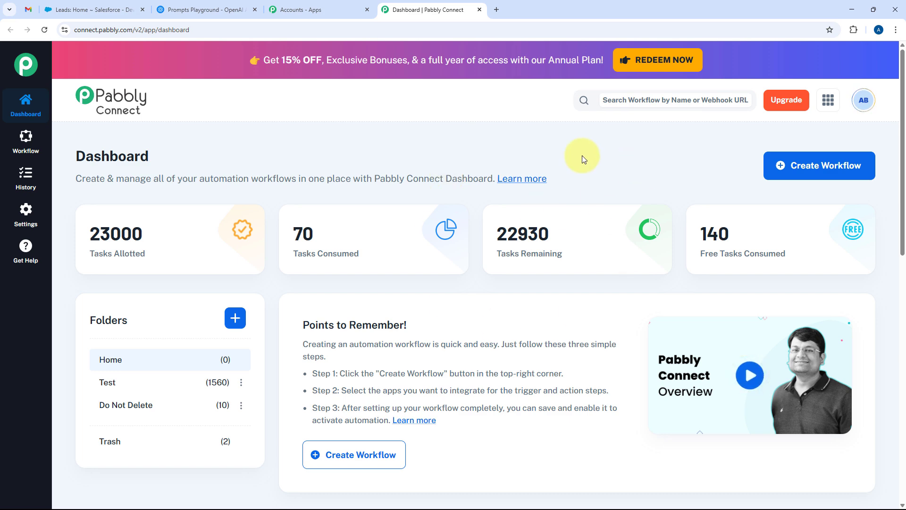
# - Create a new workflow named "AI Agent for Sales Follow-Up Email" in the Home folder
pyautogui.click(795, 168)
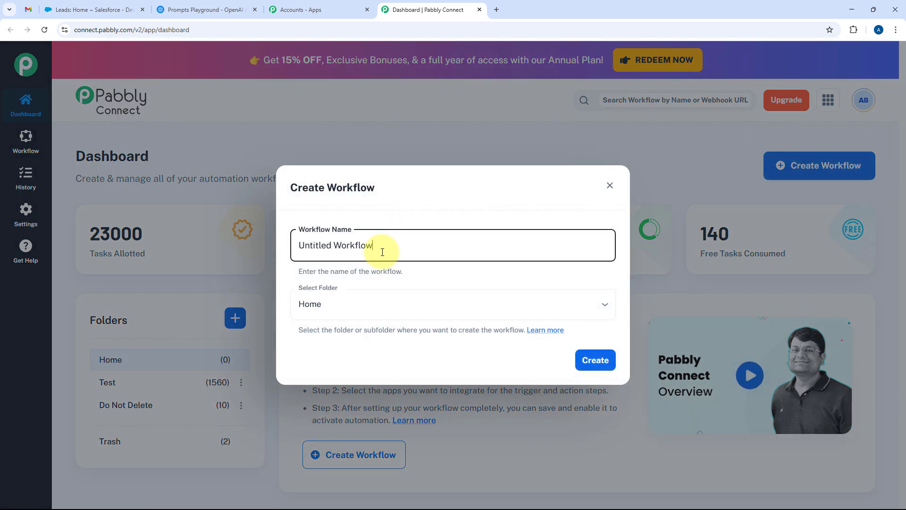
pyautogui.moveTo(378, 246); pyautogui.dragTo(205, 256)
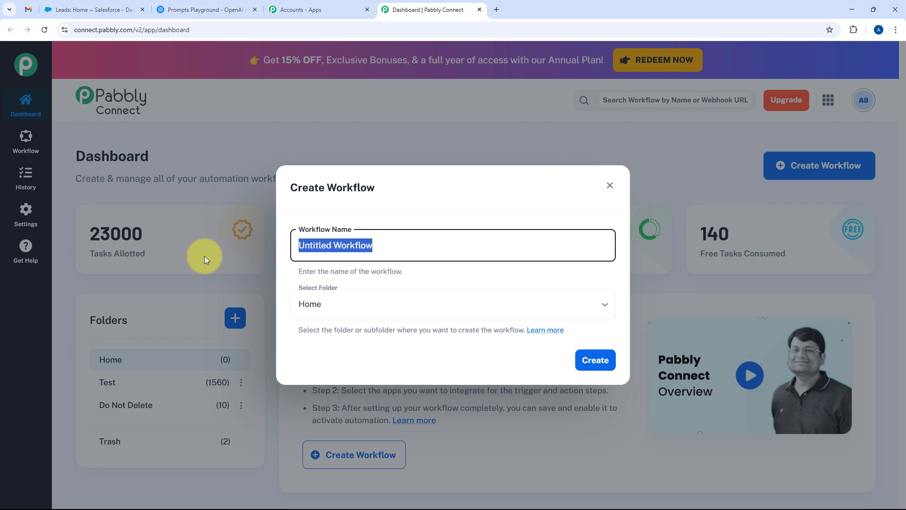
pyautogui.write('AI A')
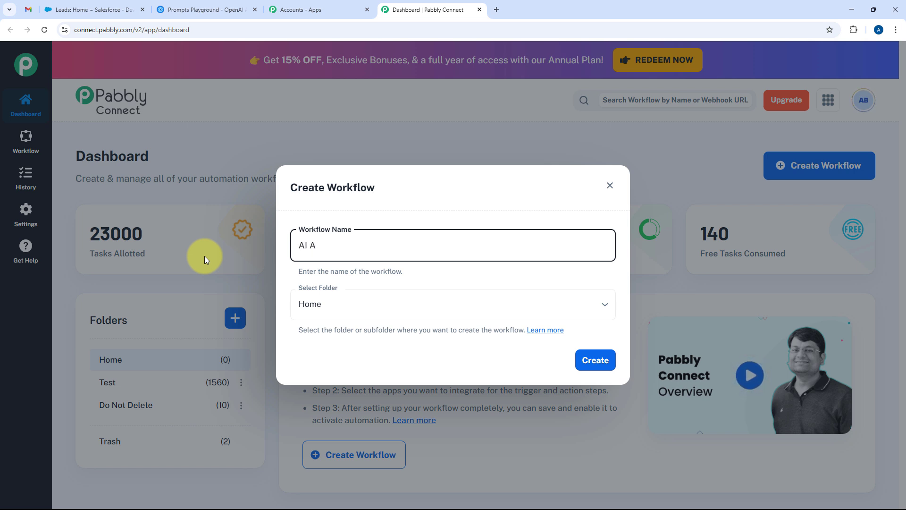
pyautogui.write('gent for Slaes Follow-u')
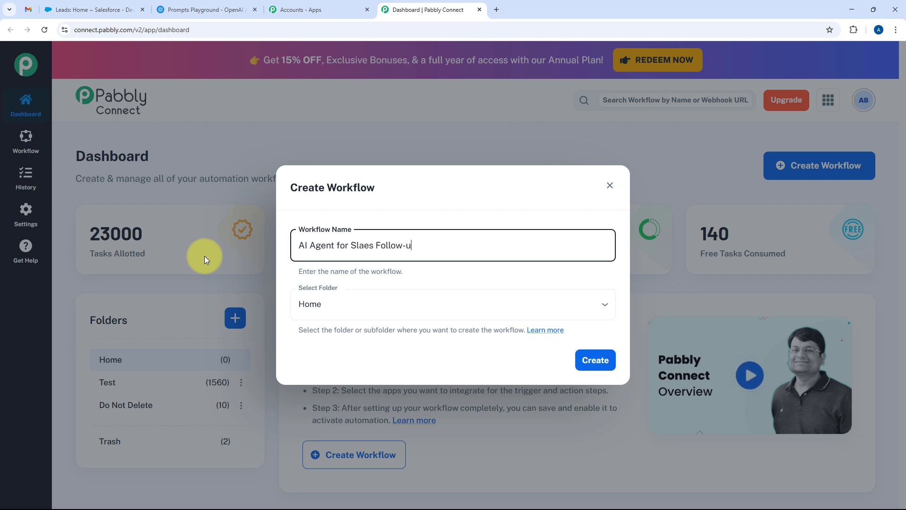
pyautogui.write('Up Email')
pyautogui.rightClick(372, 247)
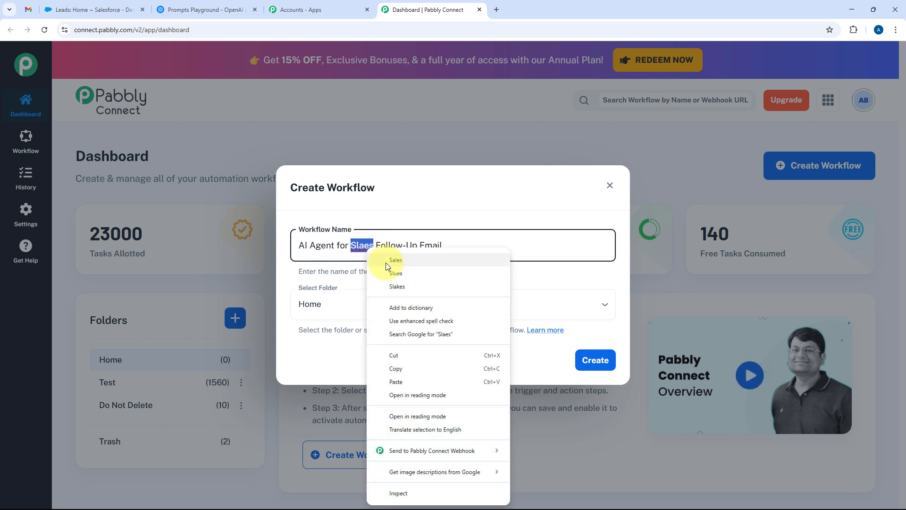
pyautogui.click(383, 262)
pyautogui.click(380, 305)
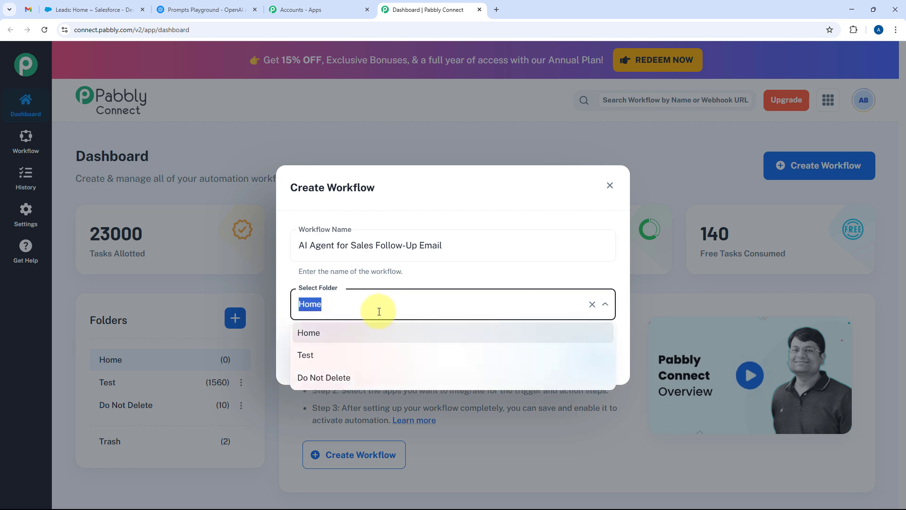
pyautogui.click(374, 336)
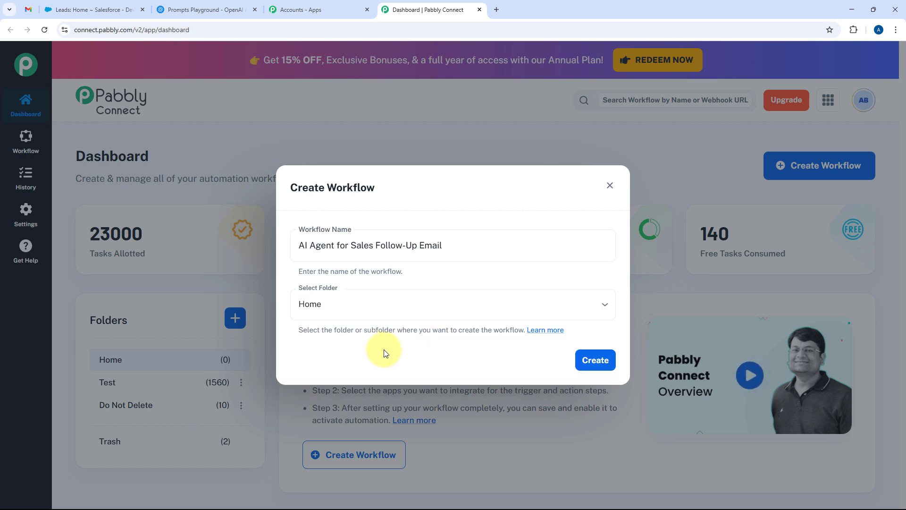
pyautogui.click(596, 355)
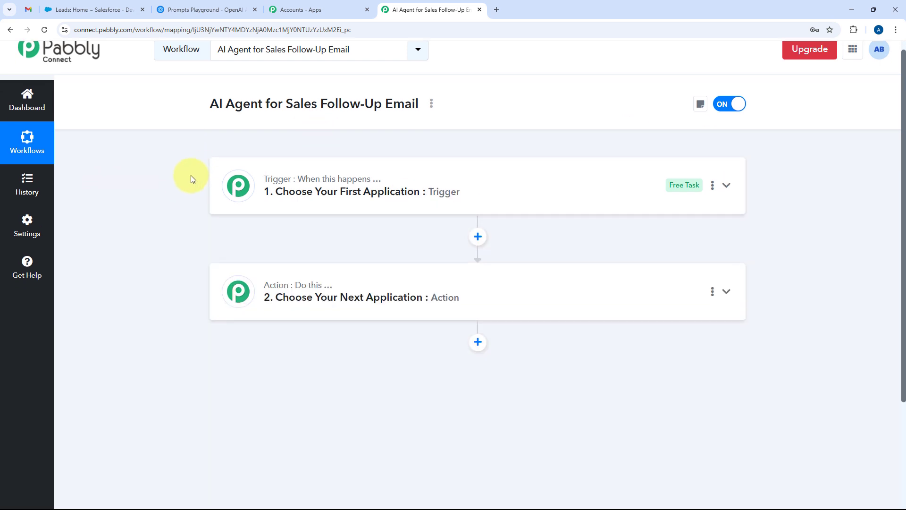
# - Expand the workflow's first application trigger to show its app choices
pyautogui.scroll(-1, 190, 177)
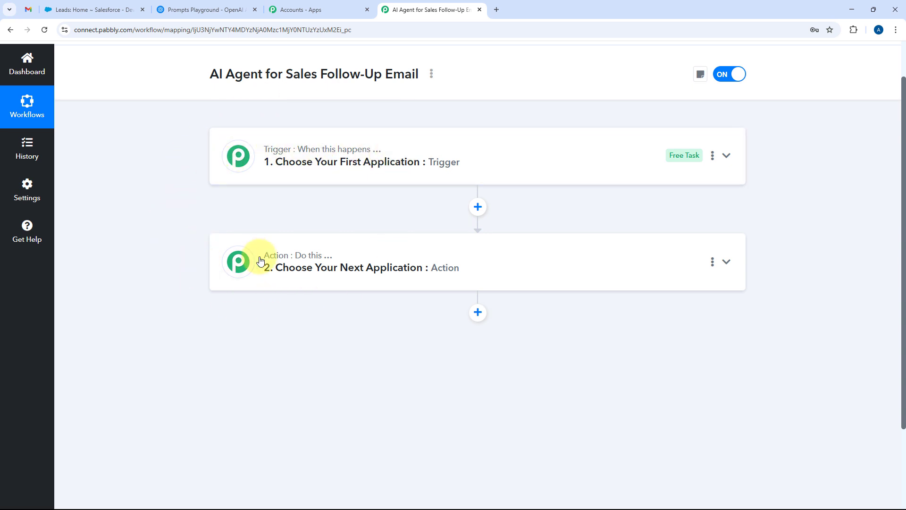
pyautogui.click(471, 166)
pyautogui.scroll(1, 189, 206)
pyautogui.scroll(-2, 188, 207)
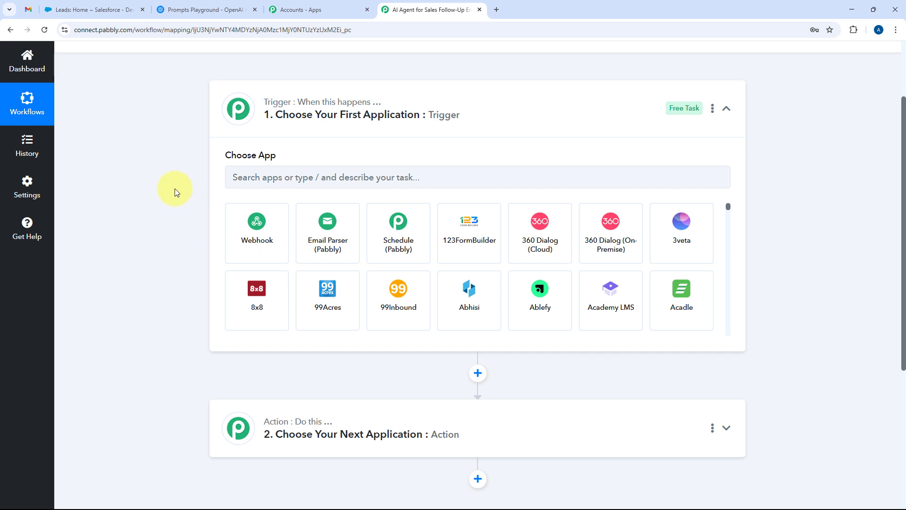
# - Review the Salesforce leads list against the workflow's trigger and action steps
pyautogui.click(80, 10)
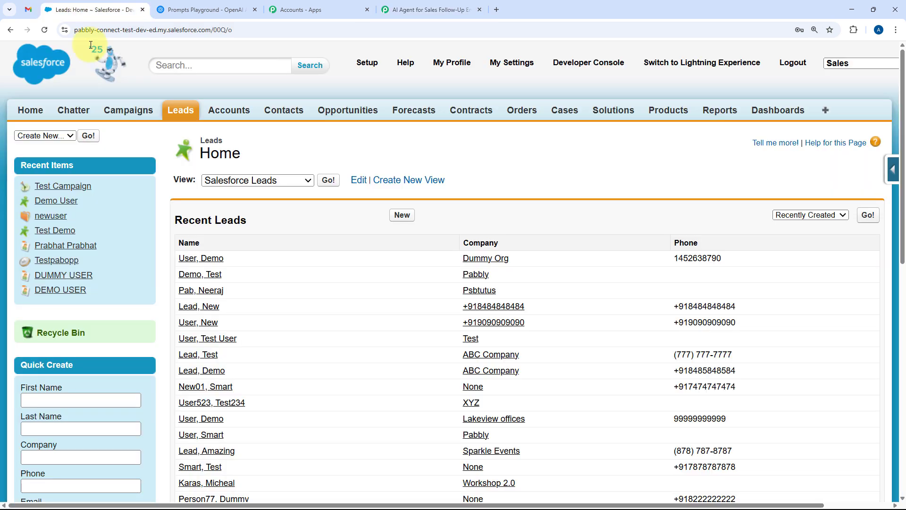
pyautogui.click(435, 6)
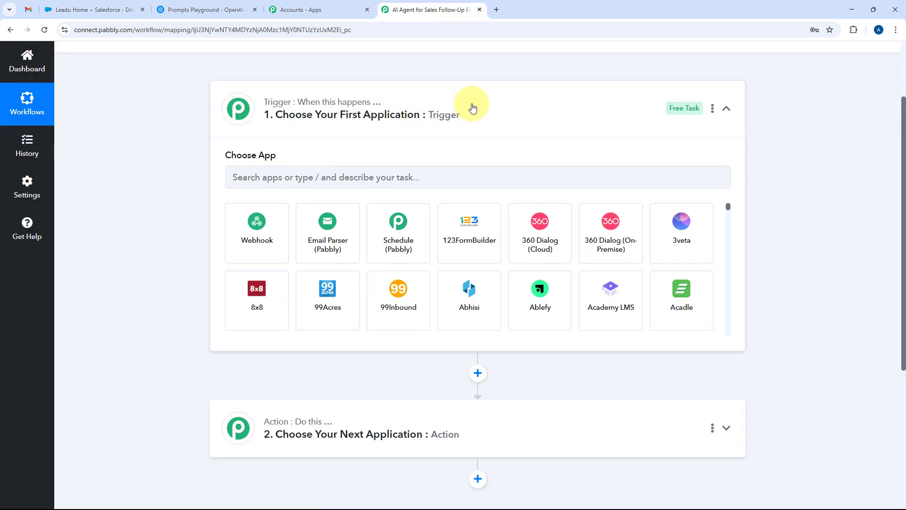
pyautogui.click(114, 8)
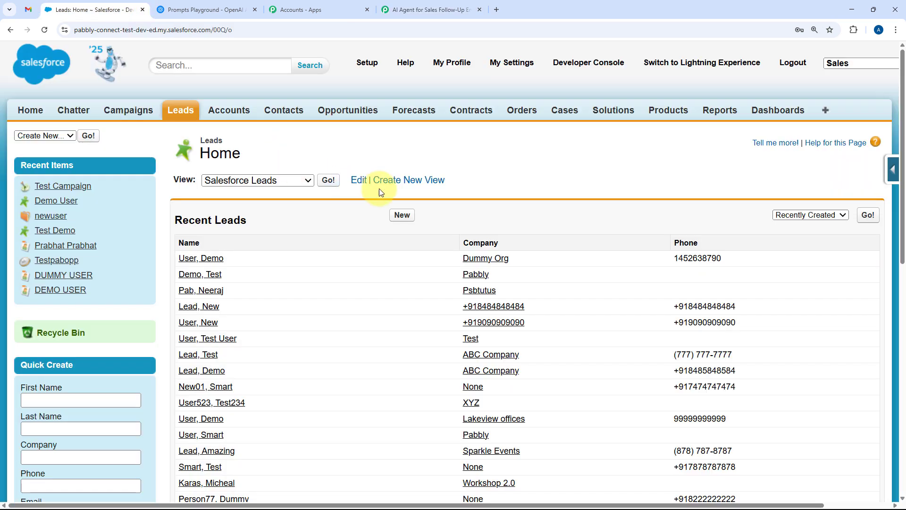
pyautogui.click(403, 6)
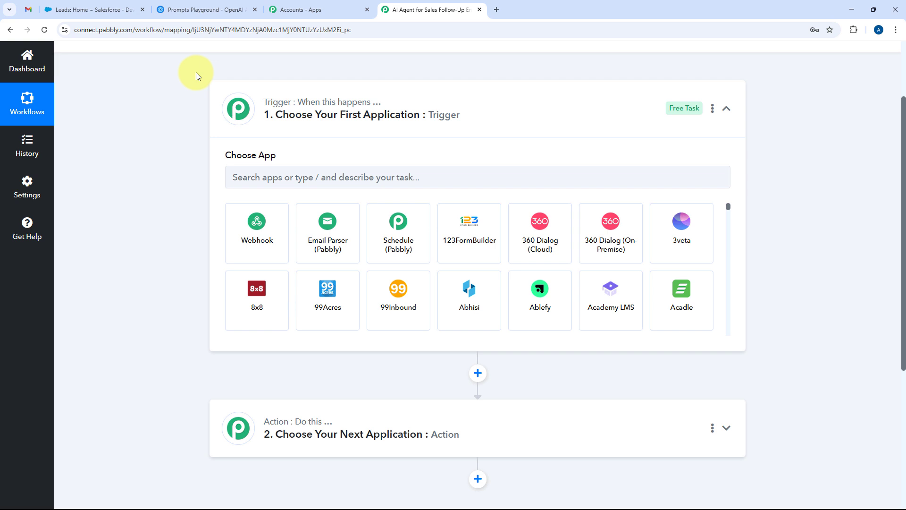
pyautogui.scroll(-2, 177, 171)
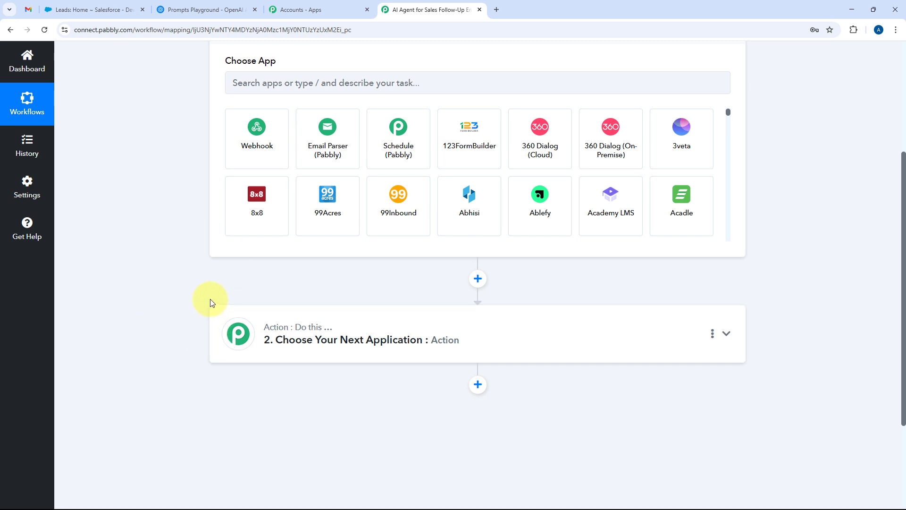
pyautogui.scroll(-2, 253, 283)
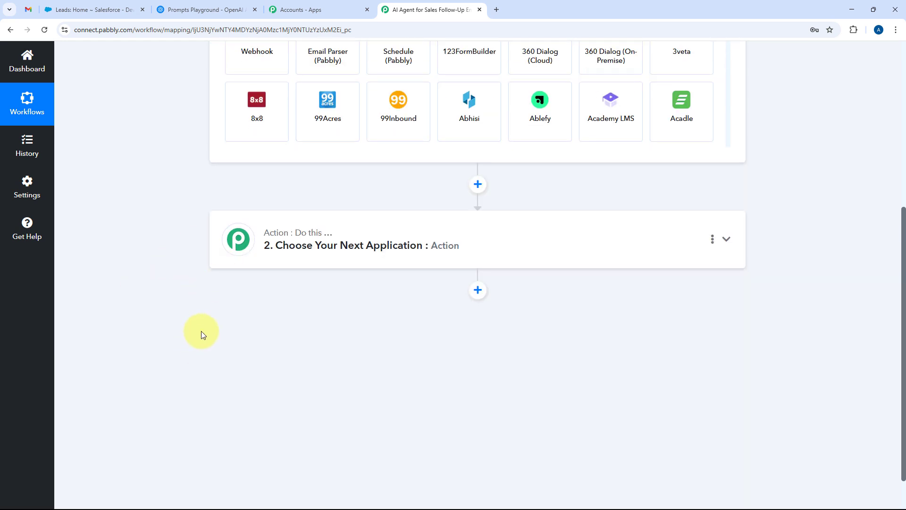
pyautogui.scroll(-1, 290, 327)
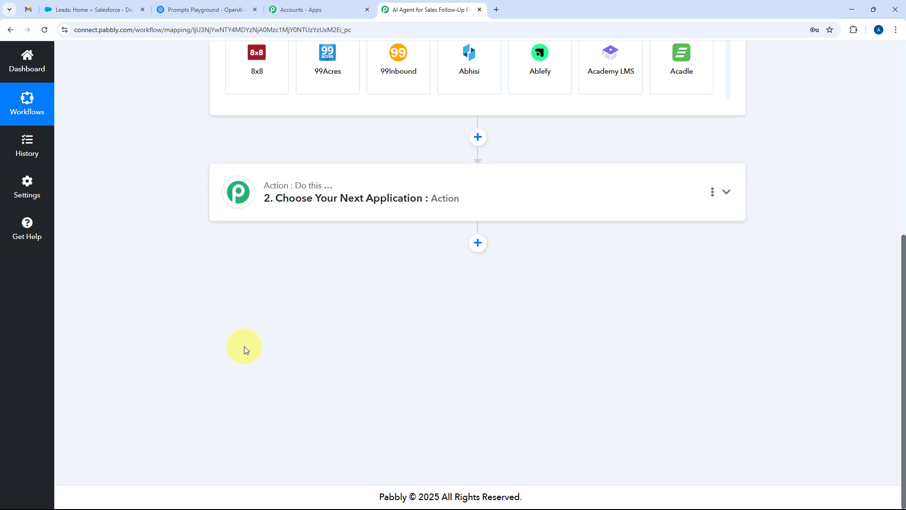
# - Search the trigger's apps for "Salesf" and choose Salesforce as the trigger application
pyautogui.scroll(4, 234, 368)
pyautogui.click(330, 134)
pyautogui.scroll(1, 162, 171)
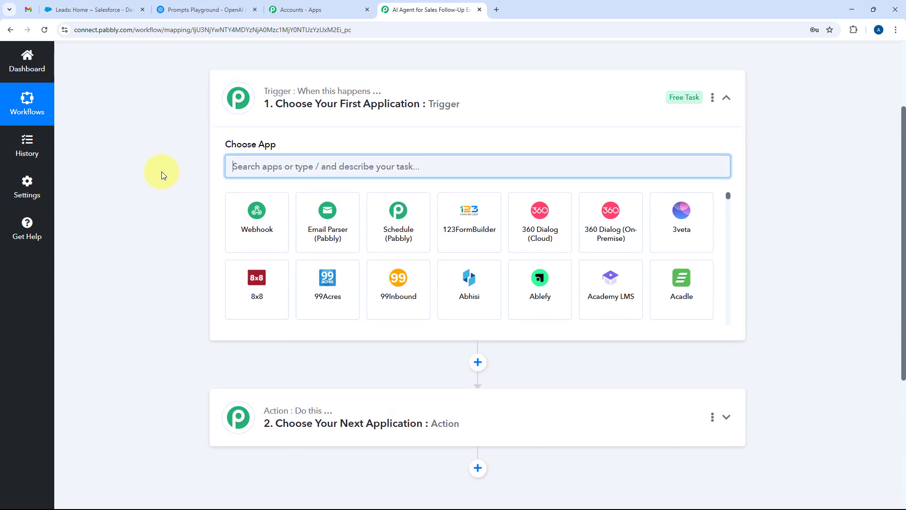
pyautogui.write('Sales')
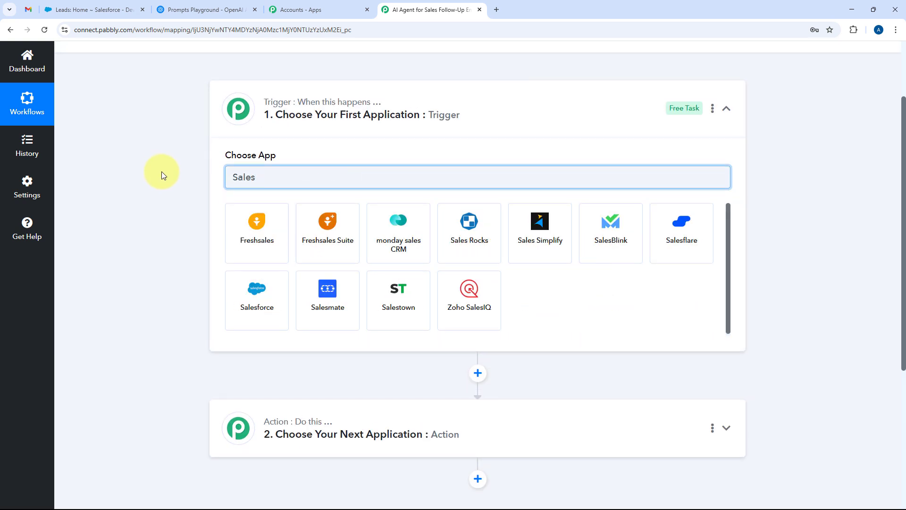
pyautogui.write('f')
pyautogui.click(349, 235)
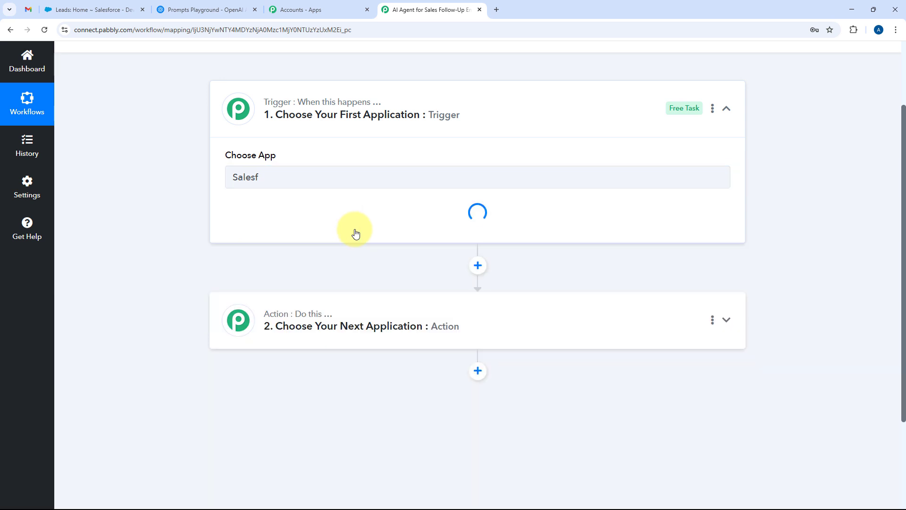
# - Set the Salesforce trigger event to Lead Updated
pyautogui.scroll(-2, 169, 195)
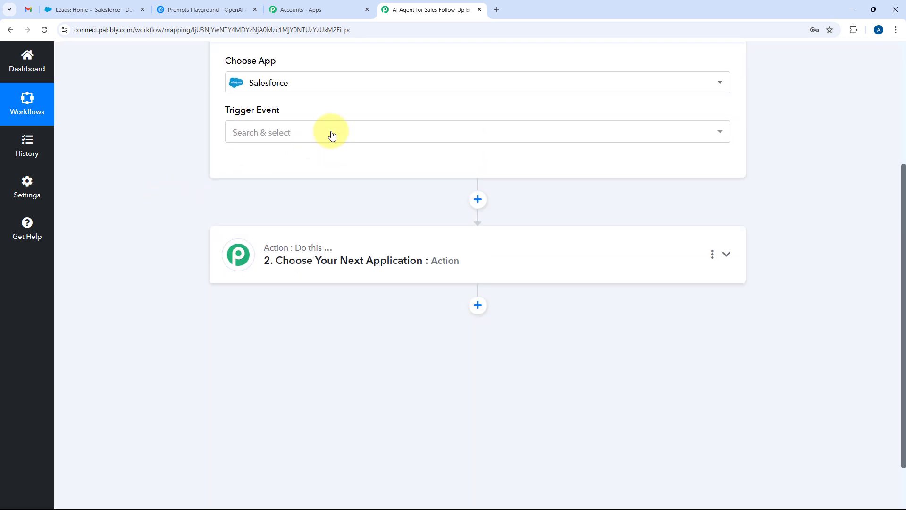
pyautogui.click(331, 135)
pyautogui.scroll(-1, 132, 177)
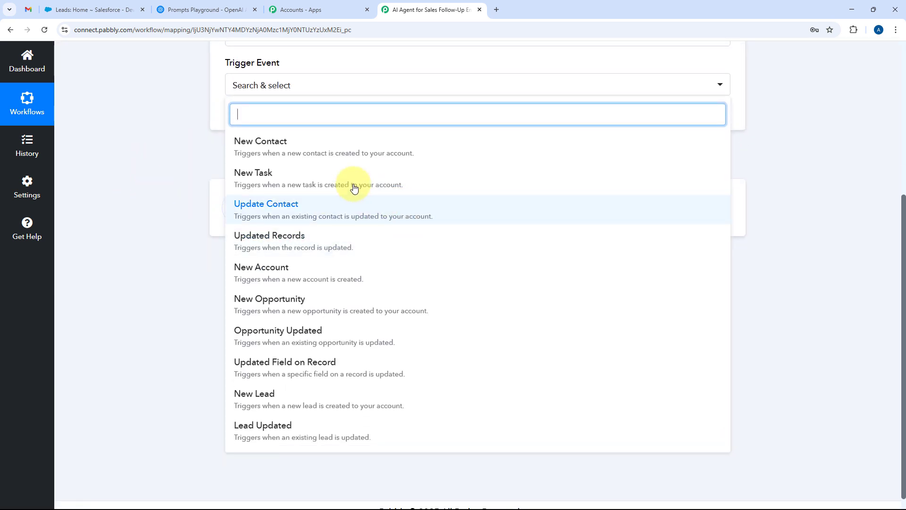
pyautogui.click(289, 426)
pyautogui.scroll(3, 120, 168)
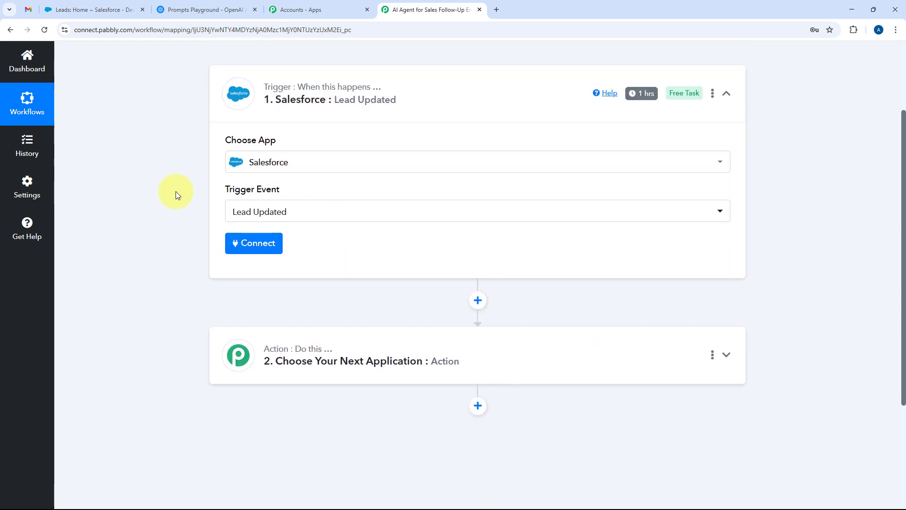
# - Add a new Salesforce connection to the trigger and authorize Pabbly Connect to access the Salesforce account
pyautogui.click(256, 244)
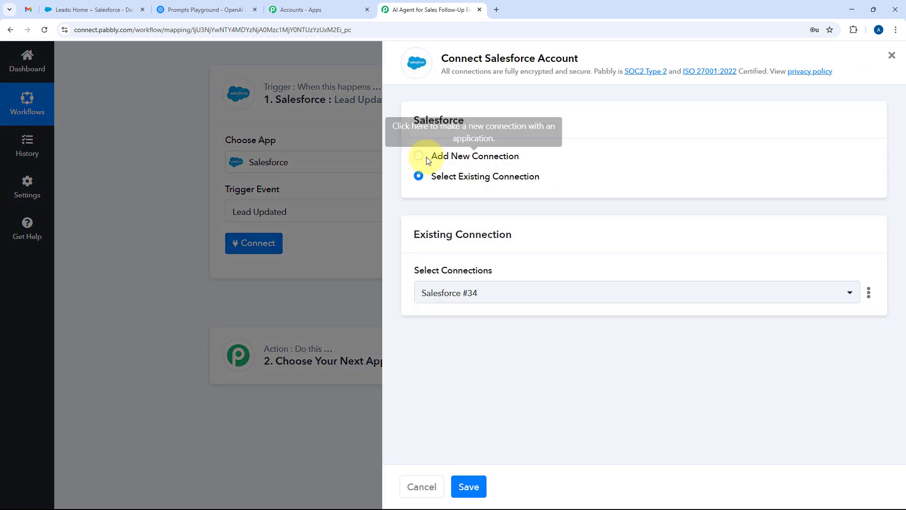
pyautogui.click(427, 160)
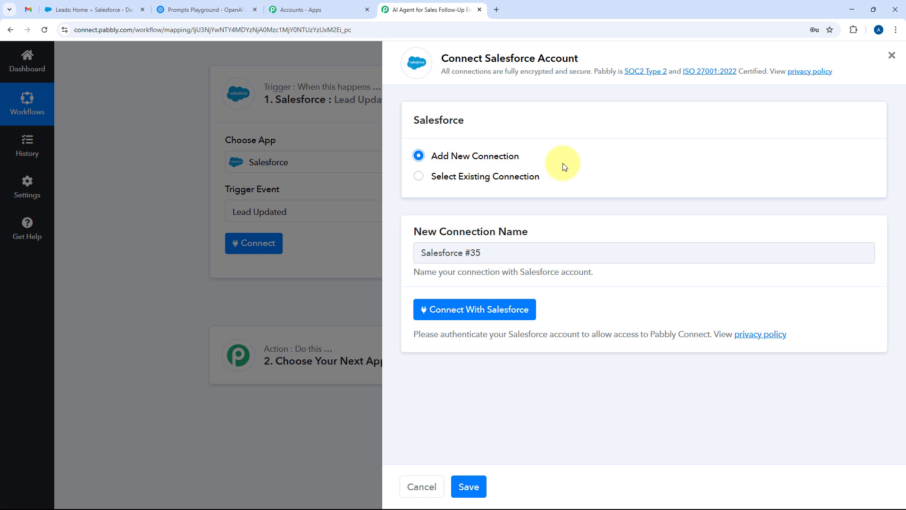
pyautogui.click(489, 311)
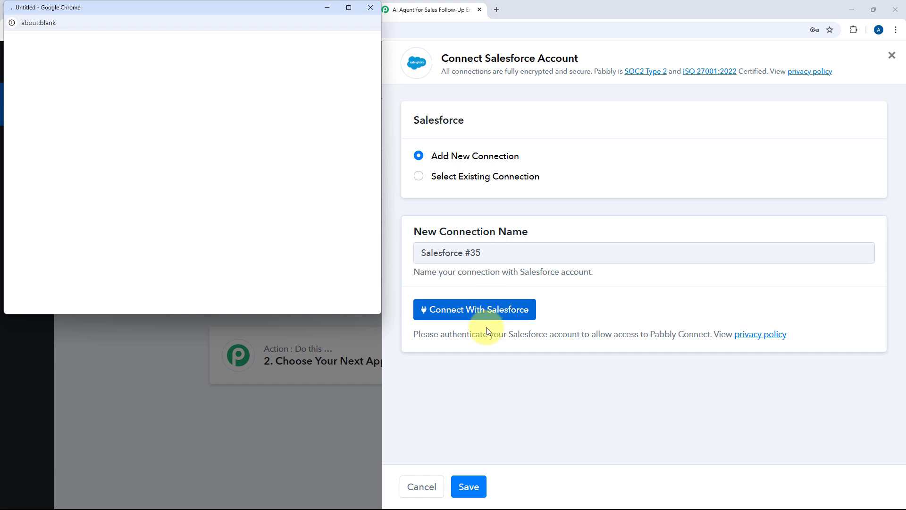
pyautogui.scroll(-6, 227, 180)
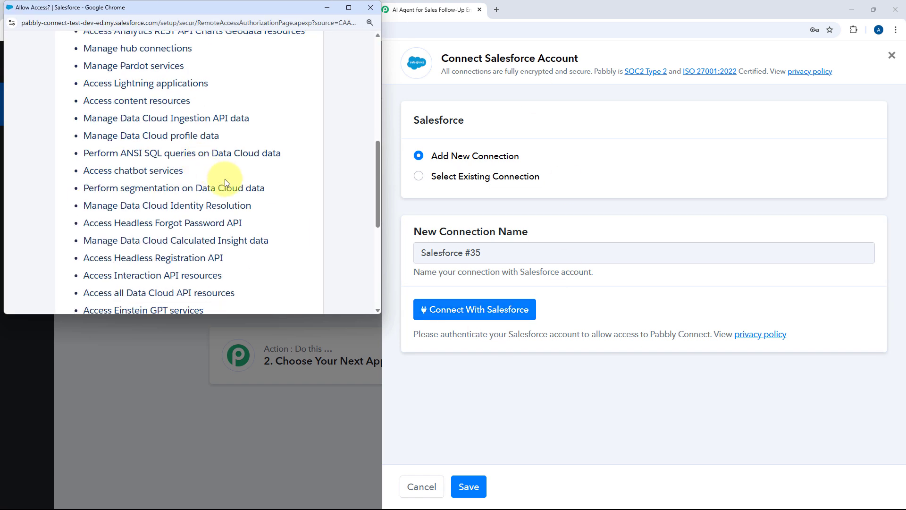
pyautogui.scroll(-5, 226, 182)
pyautogui.click(264, 177)
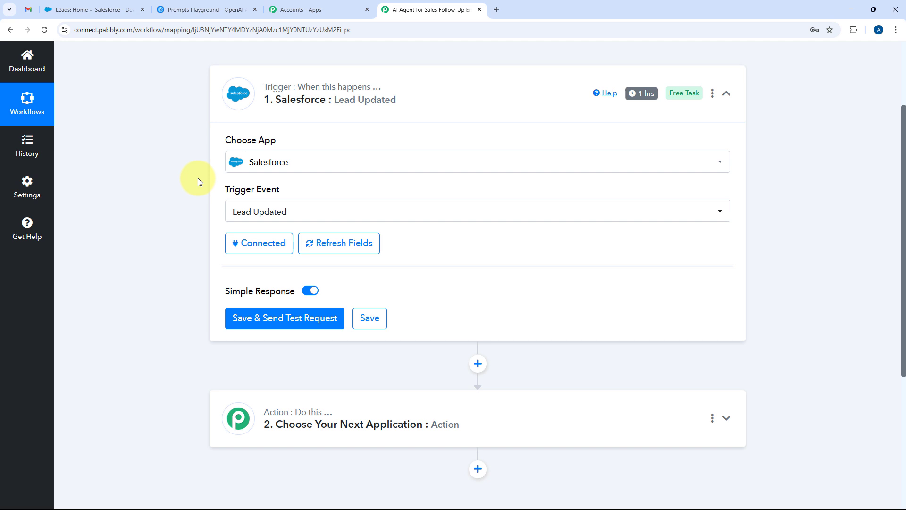
# - Switch to Salesforce, open the recent lead from Dummy Org and review its status, description and last interaction summary
pyautogui.scroll(-1, 198, 181)
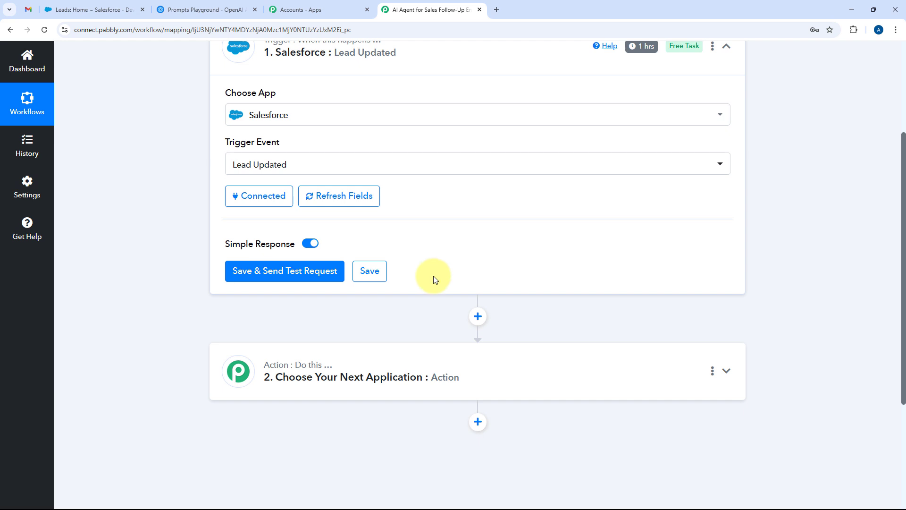
pyautogui.click(97, 9)
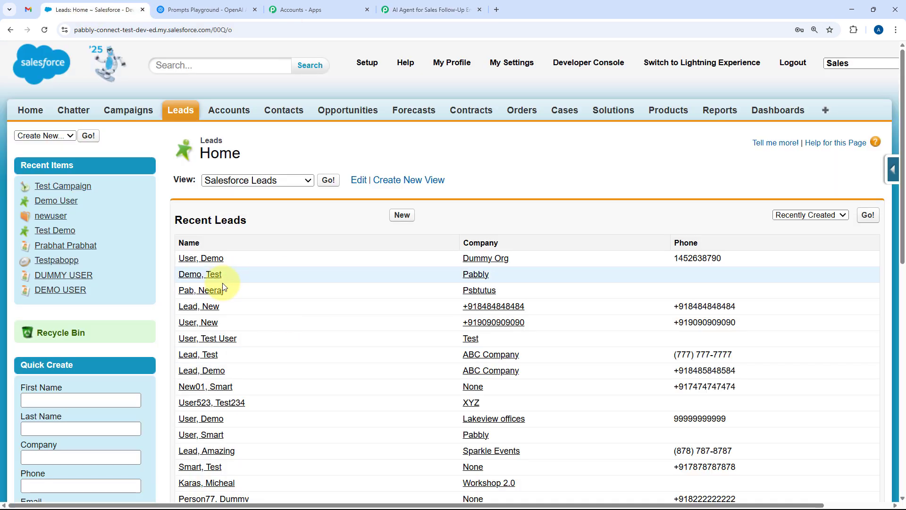
pyautogui.click(213, 263)
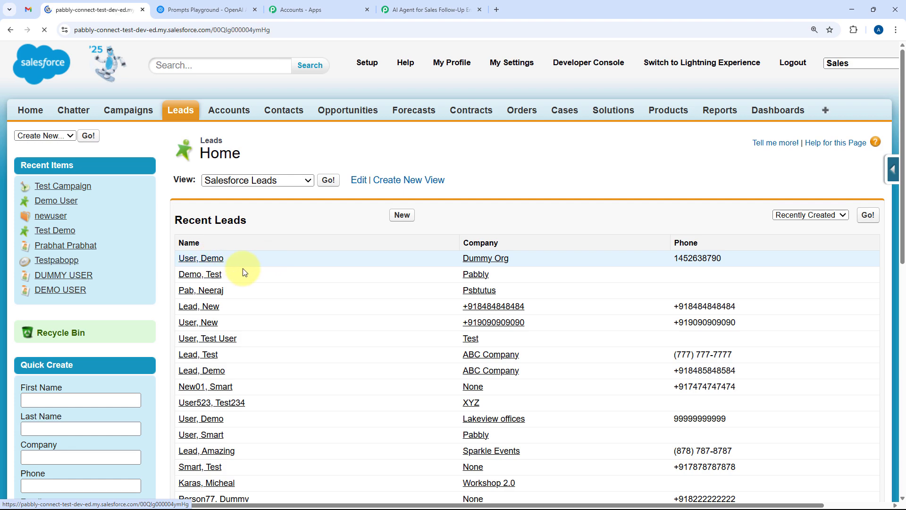
pyautogui.scroll(-13, 387, 266)
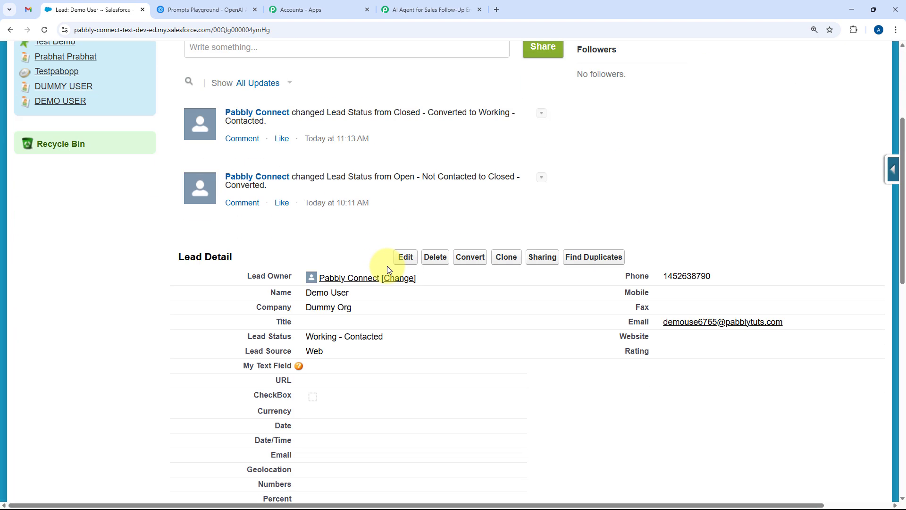
pyautogui.scroll(-2, 381, 265)
pyautogui.scroll(12, 383, 256)
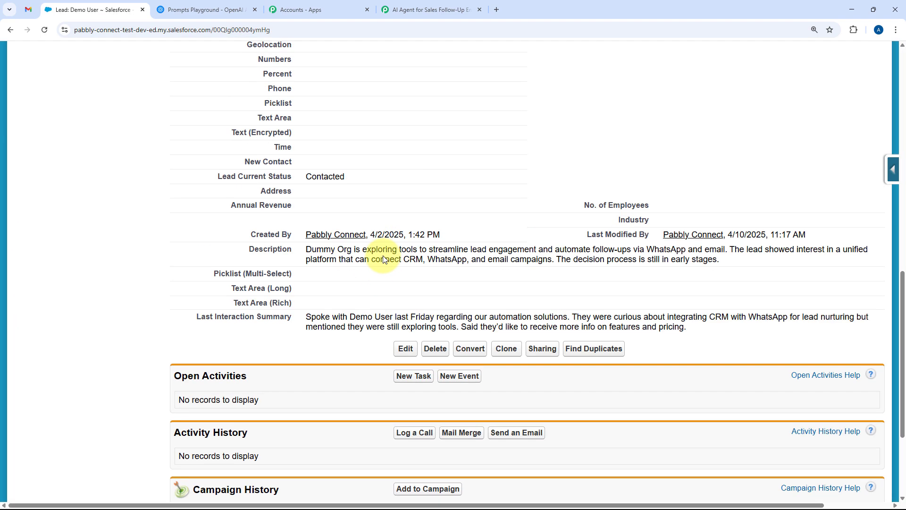
pyautogui.scroll(3, 374, 265)
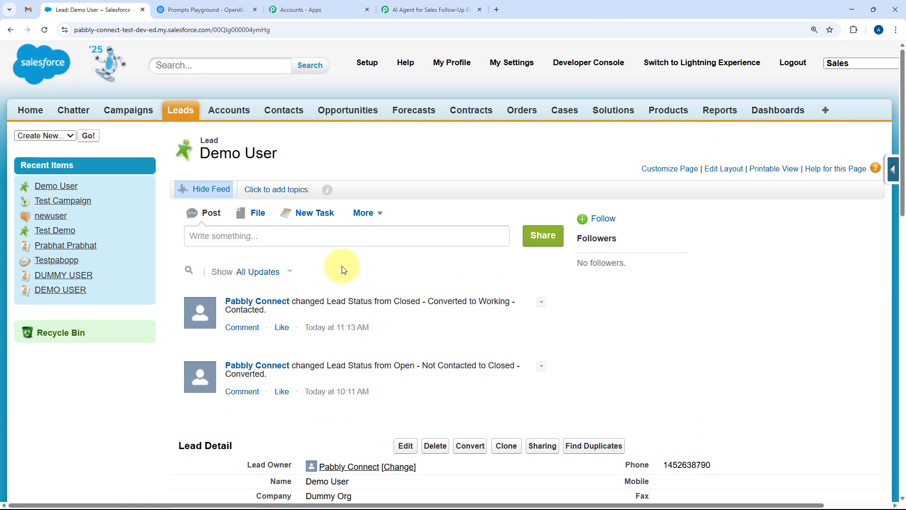
# - Edit the Dummy Org lead to set its Lead Current Status to Interested, and save the record
pyautogui.scroll(-5, 339, 263)
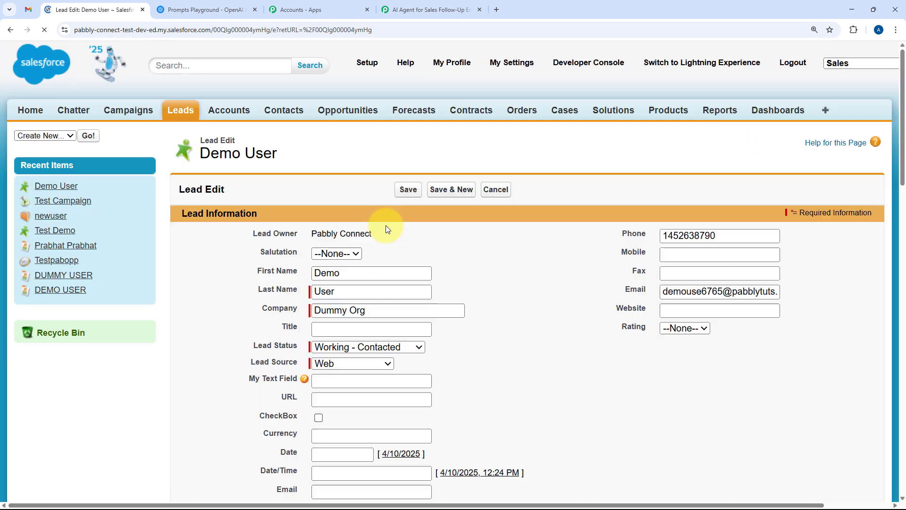
pyautogui.scroll(-6, 259, 255)
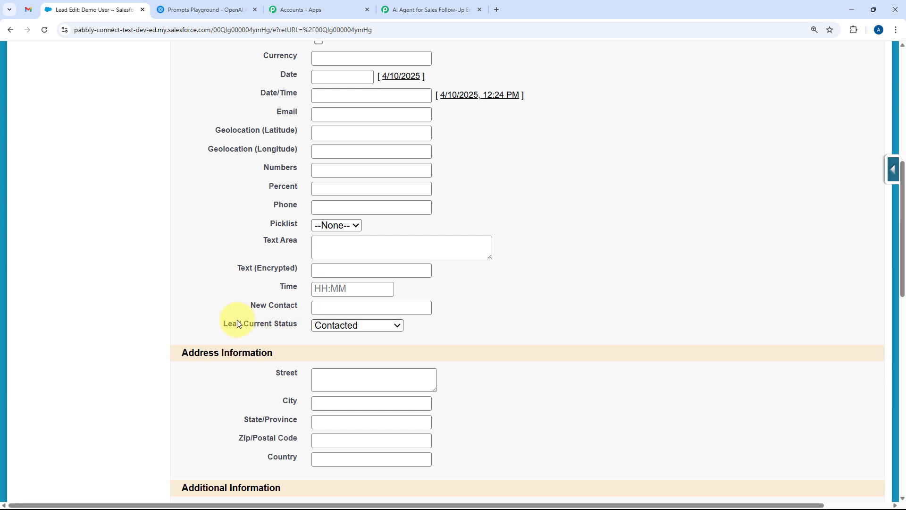
pyautogui.click(359, 325)
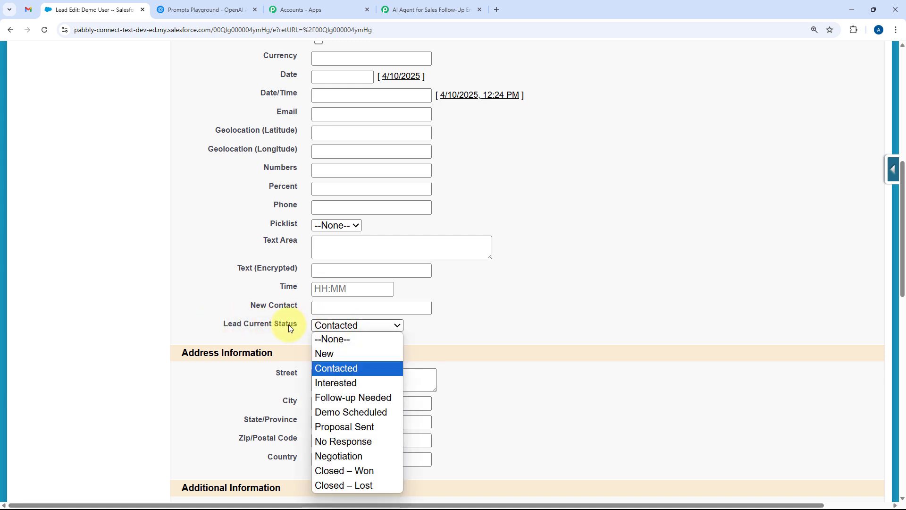
pyautogui.scroll(-1, 283, 312)
pyautogui.click(332, 279)
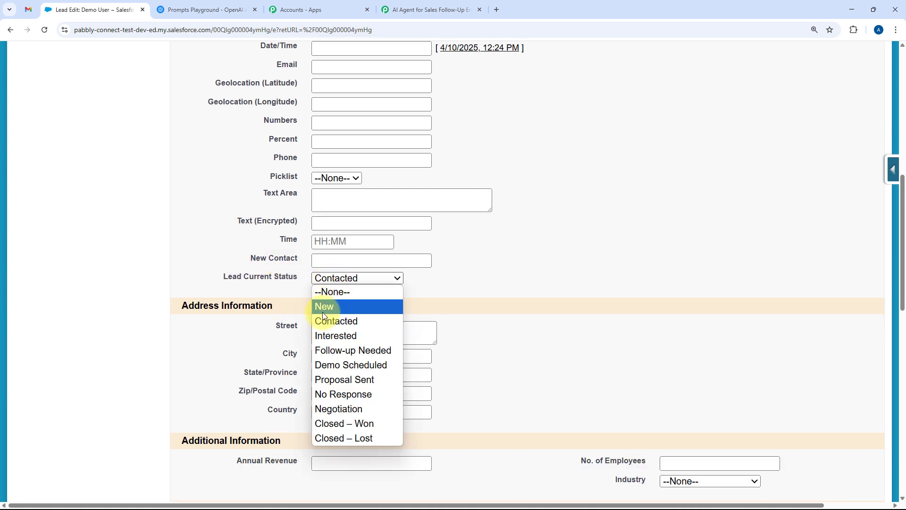
pyautogui.click(338, 335)
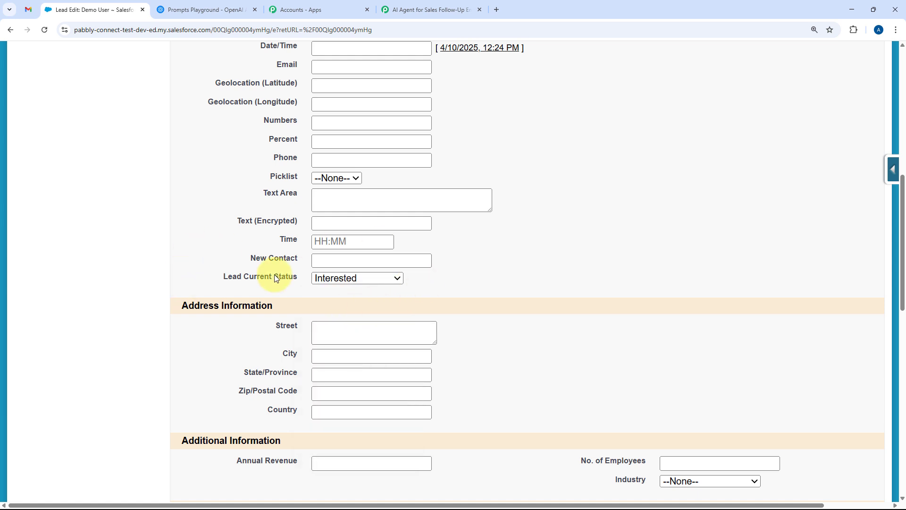
pyautogui.scroll(8, 491, 263)
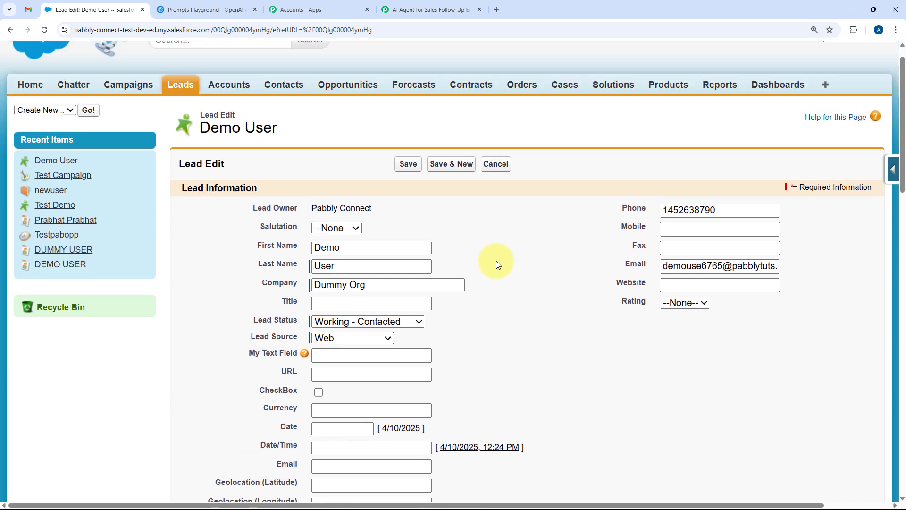
pyautogui.scroll(1, 496, 263)
pyautogui.click(399, 190)
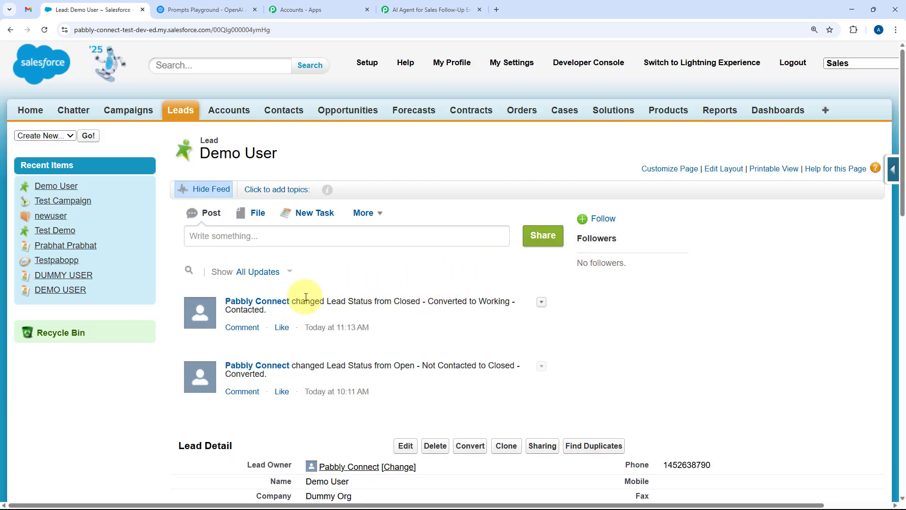
pyautogui.scroll(-3, 644, 313)
pyautogui.scroll(-7, 419, 275)
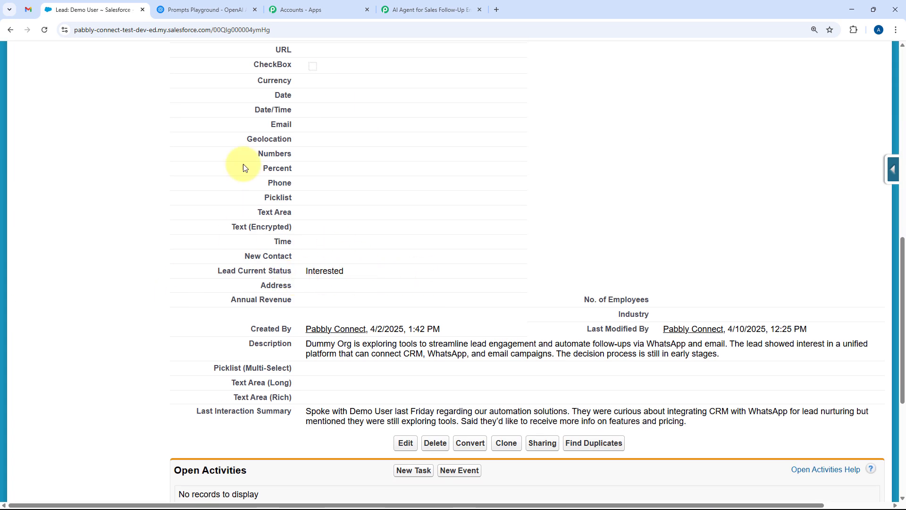
# - Return to the Pabbly Connect workflow, save the Salesforce trigger and send a test request to capture the updated lead
pyautogui.click(439, 9)
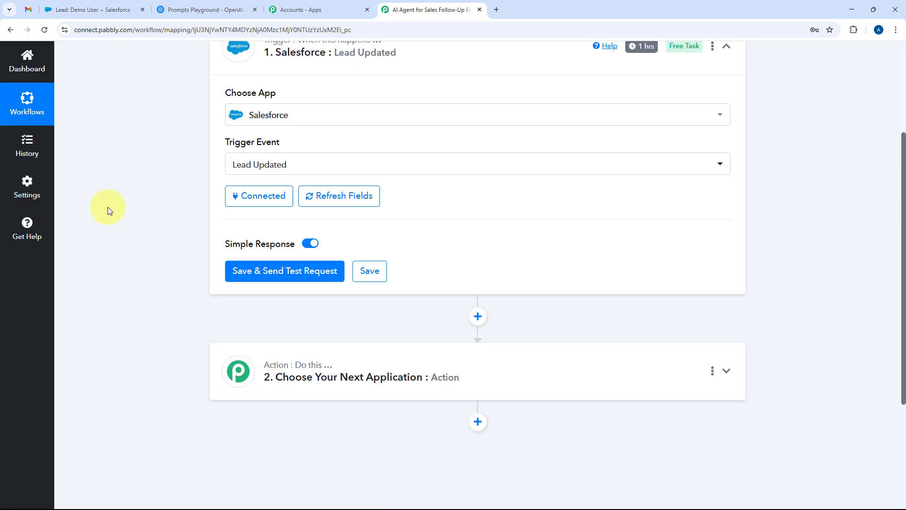
pyautogui.click(248, 274)
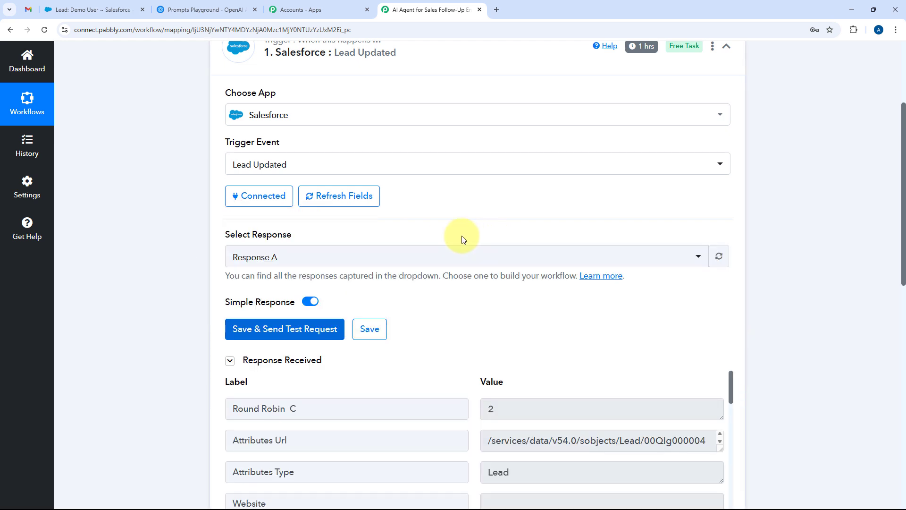
pyautogui.scroll(-3, 274, 236)
pyautogui.scroll(-3, 475, 231)
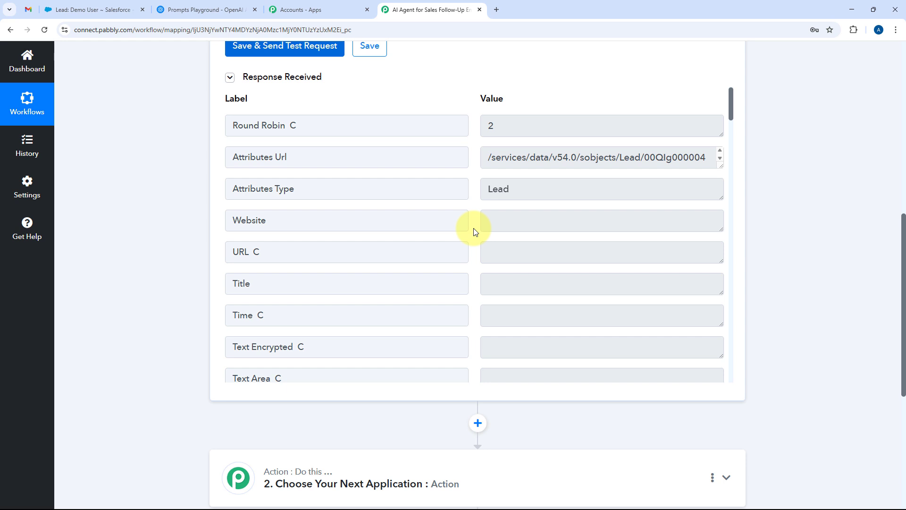
# - Examine the Status field in the response received by the Salesforce trigger
pyautogui.scroll(-2, 475, 231)
pyautogui.scroll(2, 475, 231)
pyautogui.scroll(-1, 475, 231)
pyautogui.scroll(-9, 475, 231)
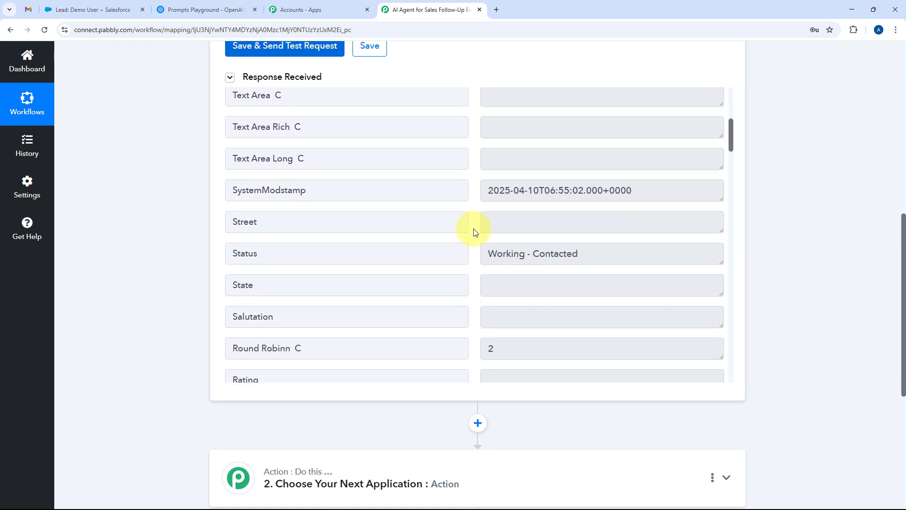
pyautogui.scroll(-1, 475, 231)
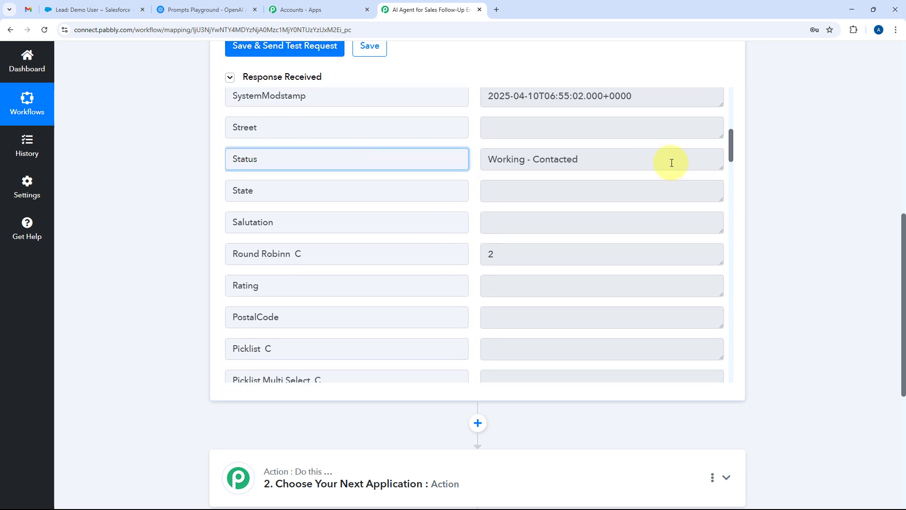
pyautogui.moveTo(670, 160); pyautogui.dragTo(486, 161)
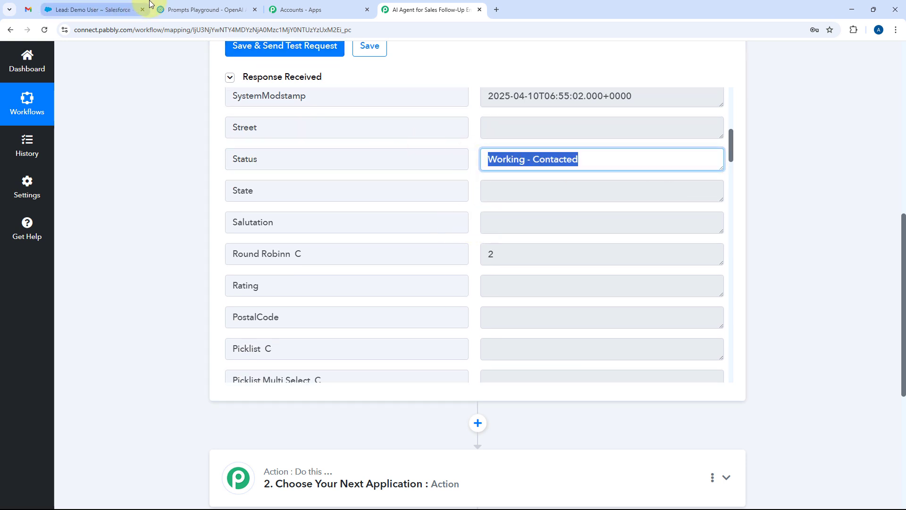
# - Switch to Salesforce and compare the Lead Status and Lead Current Status fields on the Dummy Org lead
pyautogui.click(101, 5)
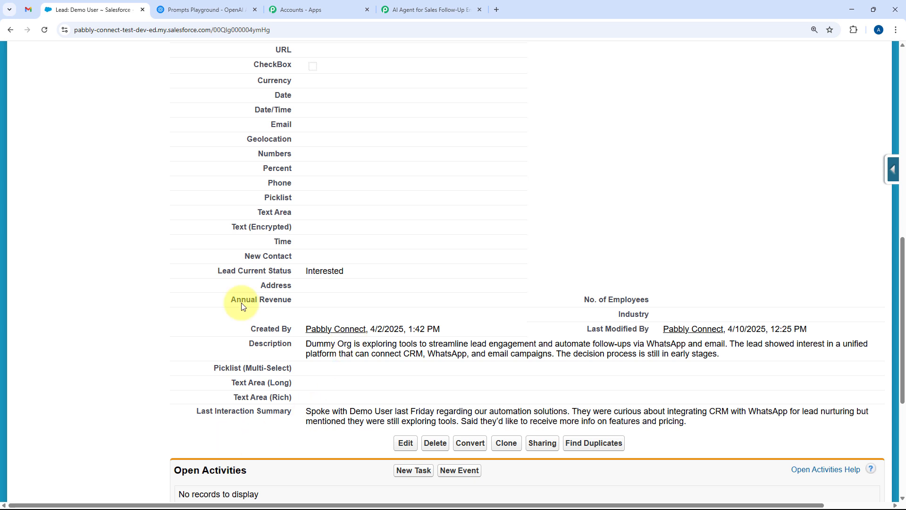
pyautogui.scroll(-1, 262, 282)
pyautogui.scroll(-1, 262, 282)
pyautogui.scroll(5, 265, 229)
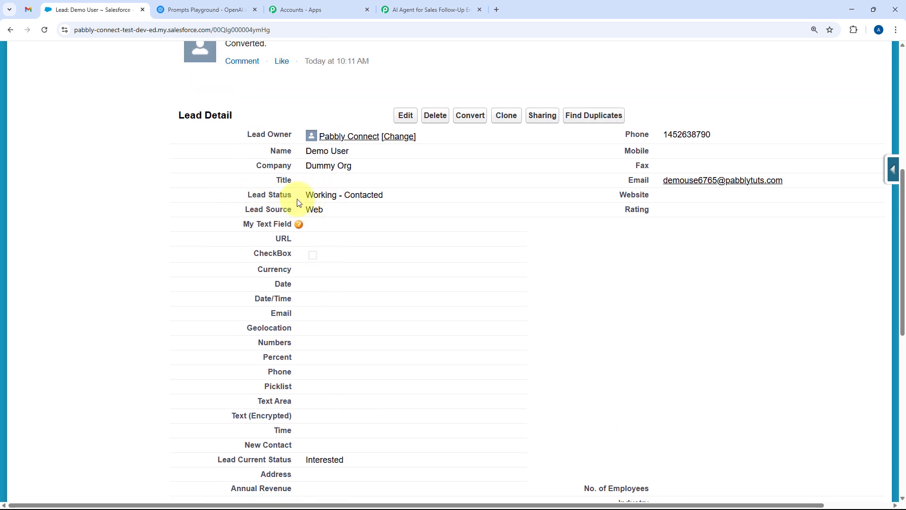
pyautogui.moveTo(304, 195); pyautogui.dragTo(396, 196)
pyautogui.click(322, 171)
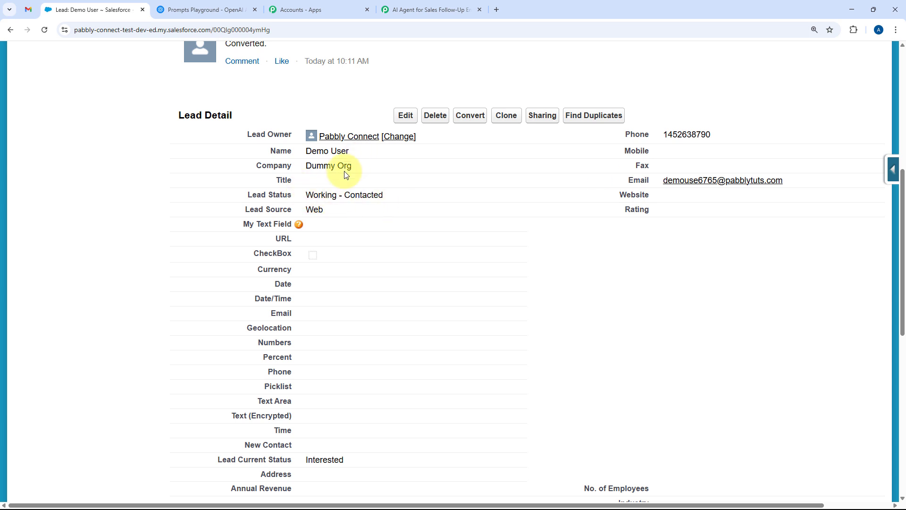
pyautogui.scroll(-5, 319, 220)
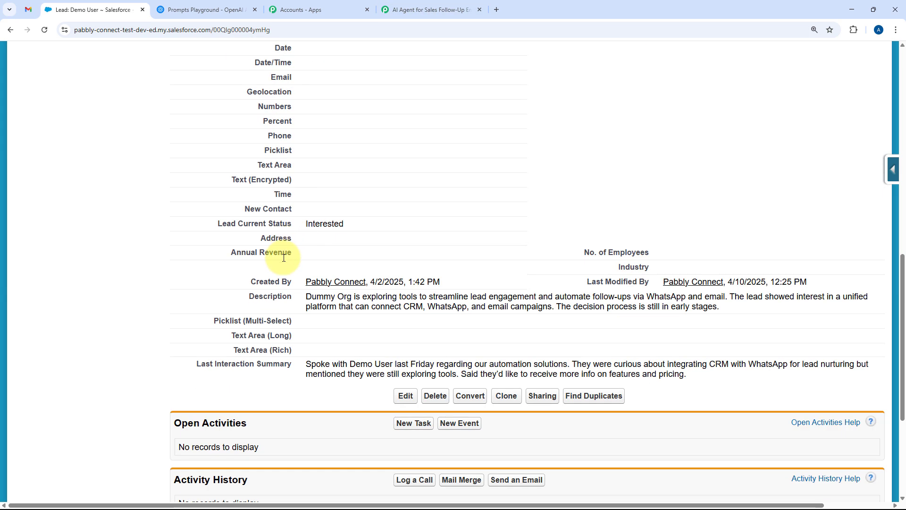
pyautogui.moveTo(361, 225); pyautogui.dragTo(245, 228)
pyautogui.click(208, 229)
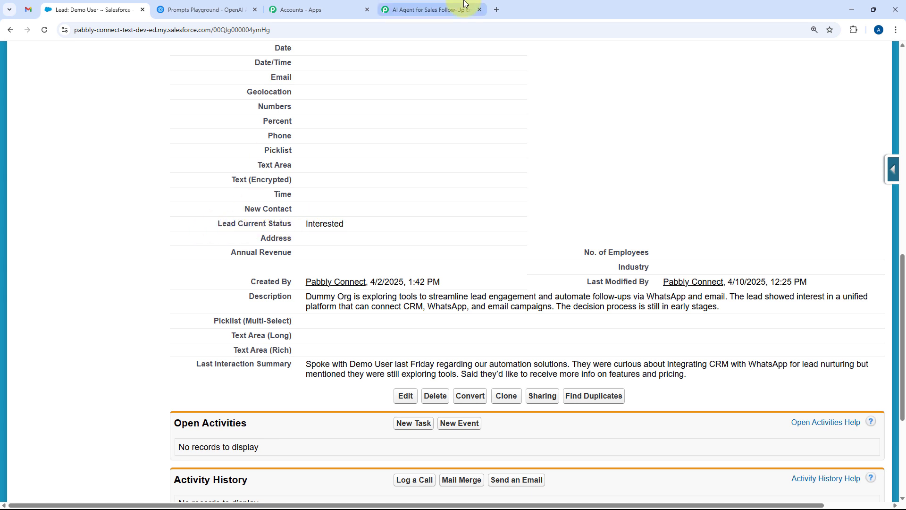
# - Switch back to the Pabbly Connect workflow and examine the Phone, OwnerId and Name fields in the Salesforce trigger's response
pyautogui.click(427, 10)
pyautogui.scroll(-5, 474, 188)
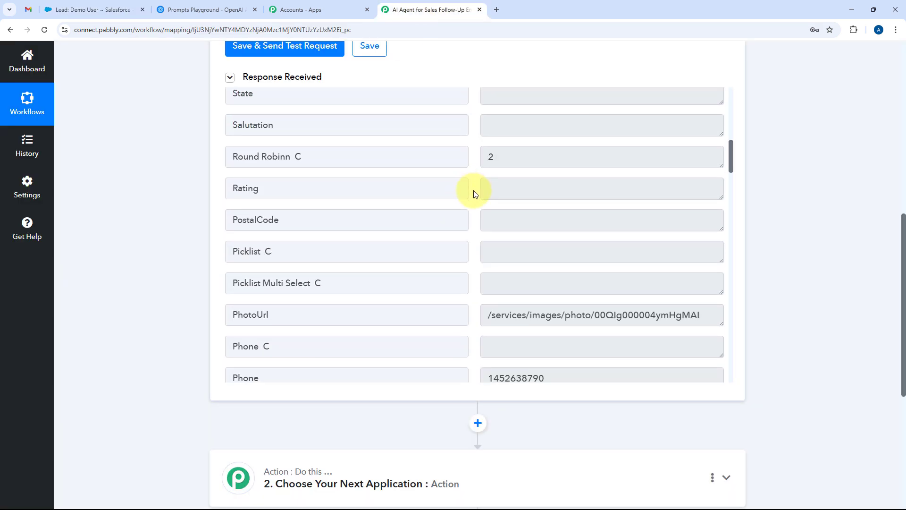
pyautogui.scroll(-1, 473, 194)
pyautogui.doubleClick(568, 146)
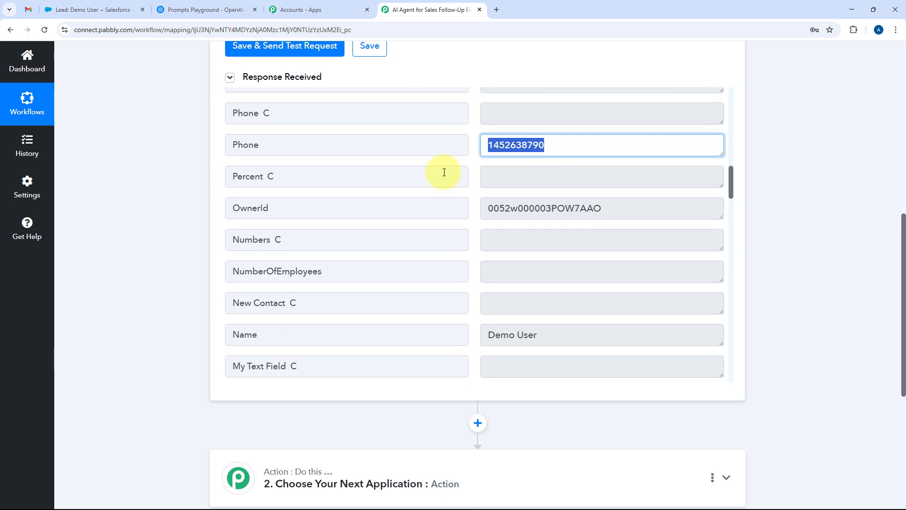
pyautogui.click(488, 193)
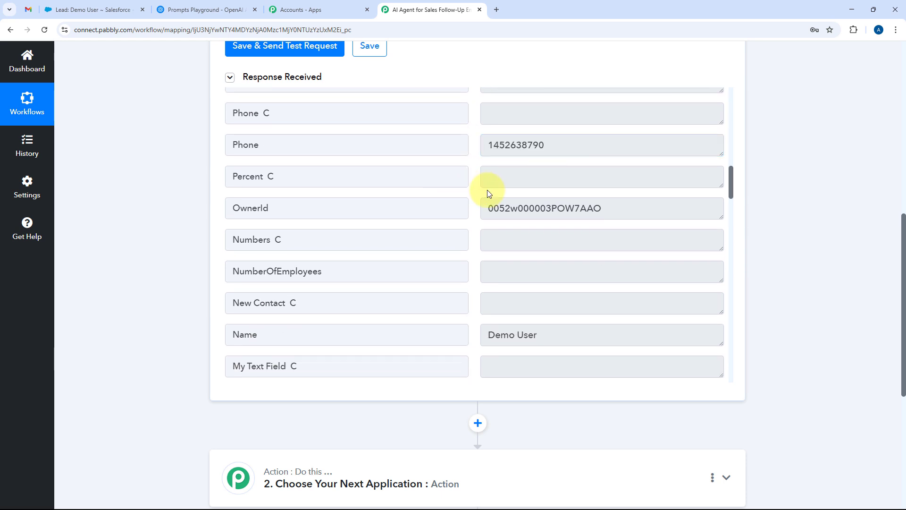
pyautogui.doubleClick(614, 211)
pyautogui.scroll(-3, 414, 217)
pyautogui.doubleClick(550, 189)
pyautogui.scroll(-1, 443, 209)
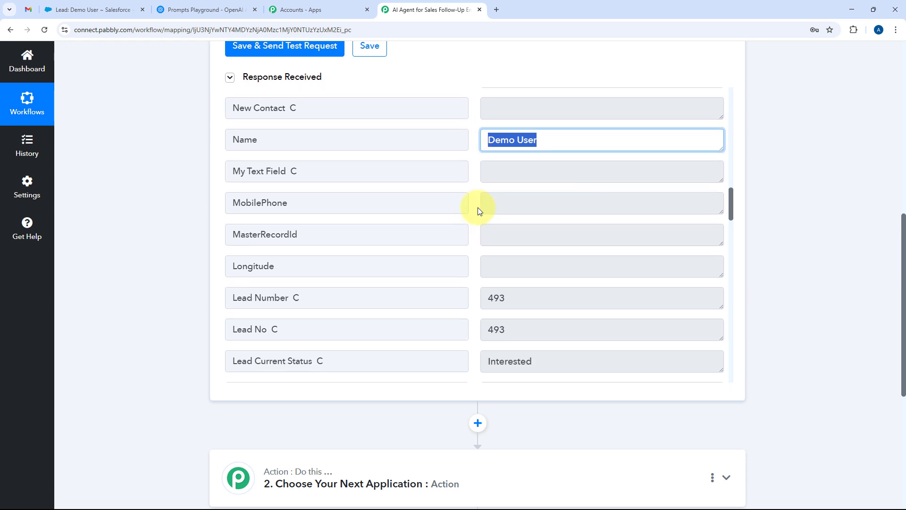
# - Examine the captured LeadSource value and enlarge the Last Conversation Update field to read its full text
pyautogui.scroll(-5, 478, 208)
pyautogui.click(530, 170)
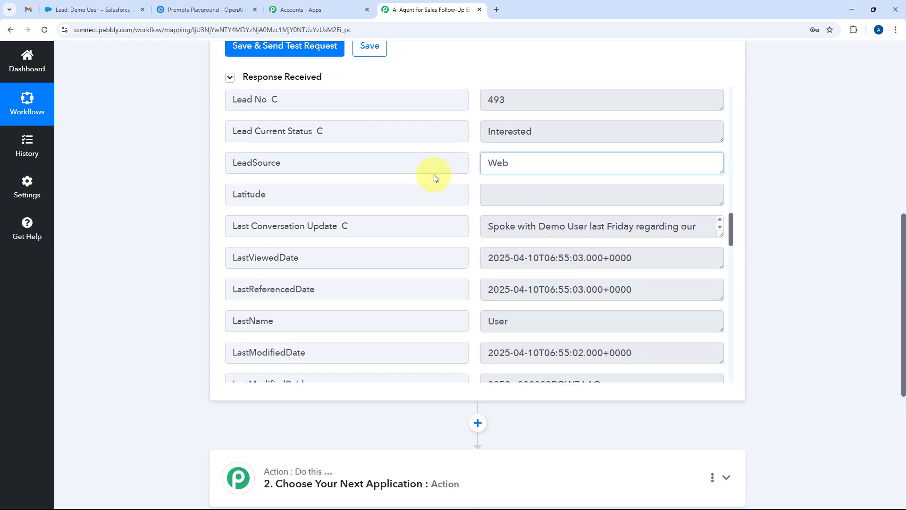
pyautogui.moveTo(435, 178); pyautogui.dragTo(431, 182)
pyautogui.scroll(-1, 464, 190)
pyautogui.click(541, 179)
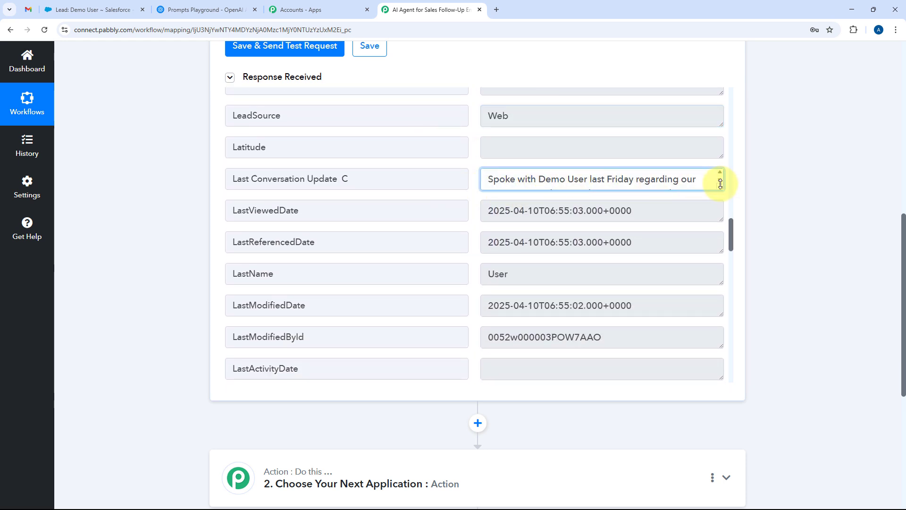
pyautogui.moveTo(718, 186); pyautogui.dragTo(711, 292)
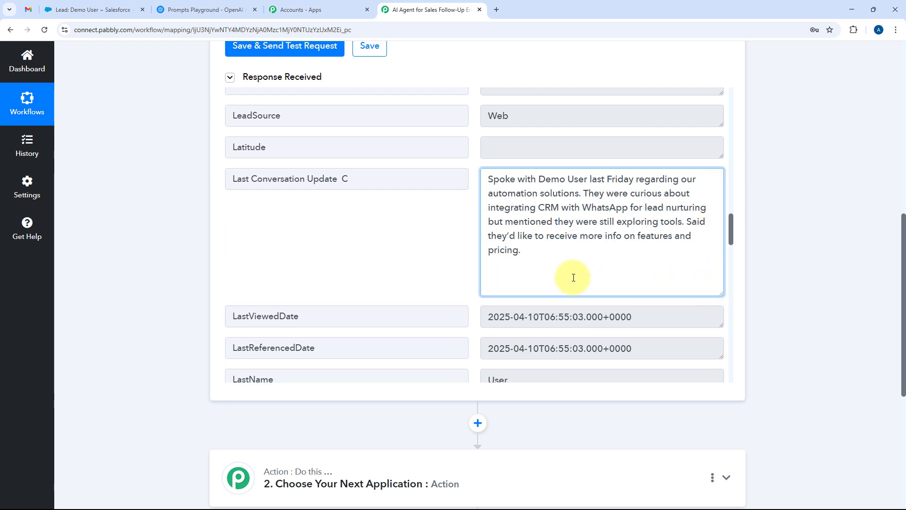
pyautogui.moveTo(573, 278); pyautogui.dragTo(471, 171)
pyautogui.click(471, 171)
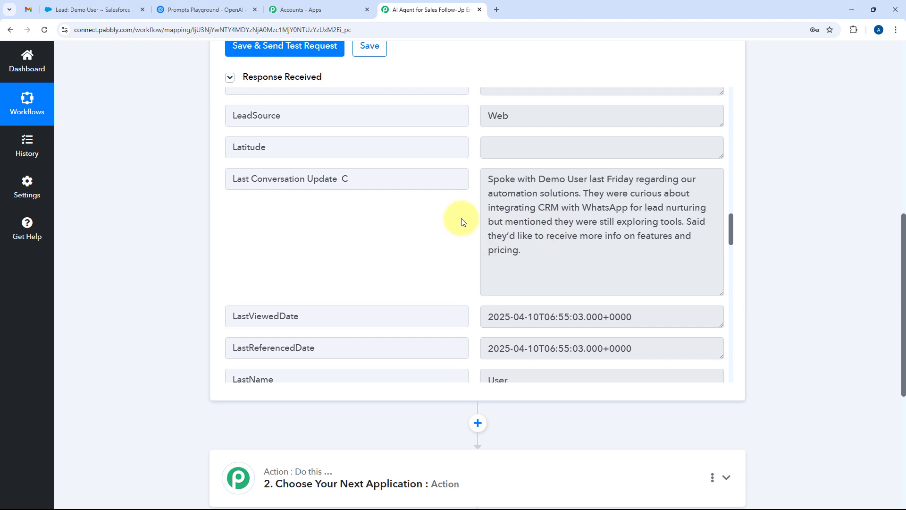
# - Examine the LastName, Id, FirstName and Email values in the captured lead response
pyautogui.scroll(-4, 468, 215)
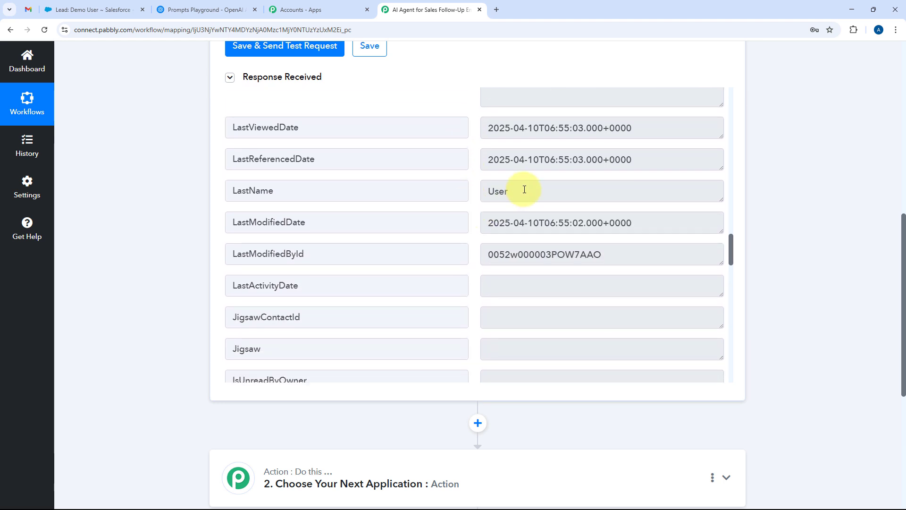
pyautogui.moveTo(522, 190); pyautogui.dragTo(476, 198)
pyautogui.scroll(-8, 474, 194)
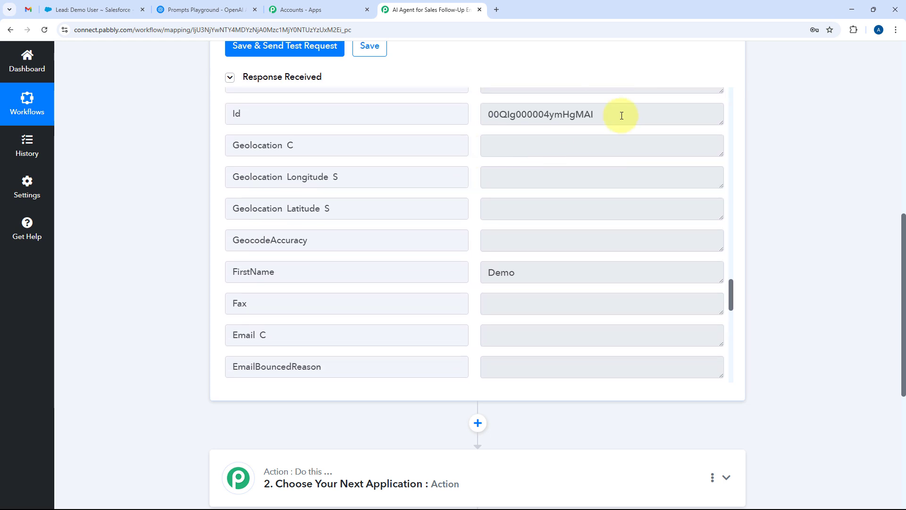
pyautogui.moveTo(619, 115); pyautogui.dragTo(457, 137)
pyautogui.scroll(-2, 510, 186)
pyautogui.moveTo(517, 227); pyautogui.dragTo(482, 226)
pyautogui.scroll(-3, 463, 227)
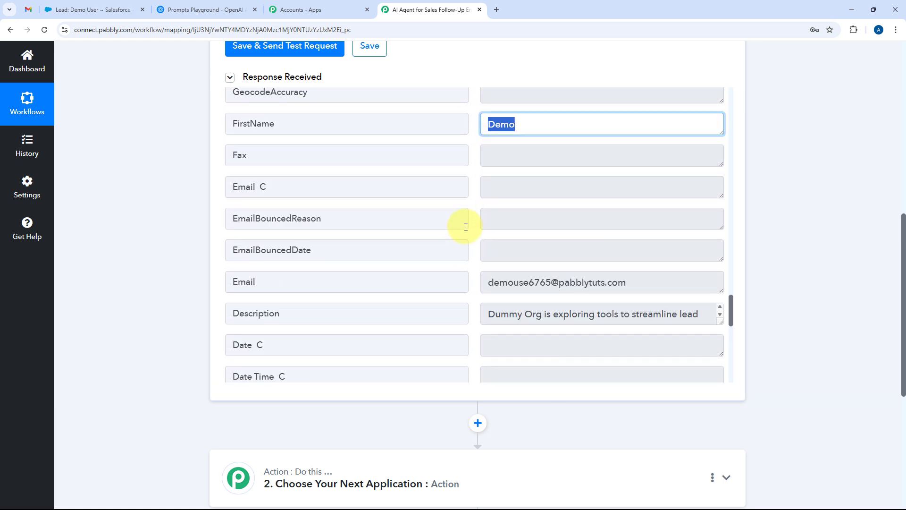
pyautogui.moveTo(643, 237); pyautogui.dragTo(423, 245)
pyautogui.scroll(-2, 470, 212)
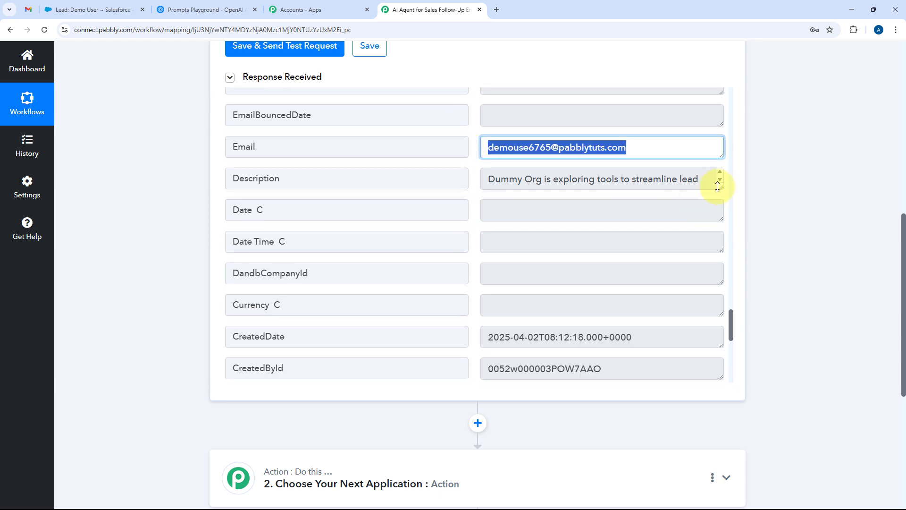
# - Enlarge the Description field to read its full text, and check the Company value in the response
pyautogui.moveTo(716, 187); pyautogui.dragTo(721, 257)
pyautogui.click(698, 252)
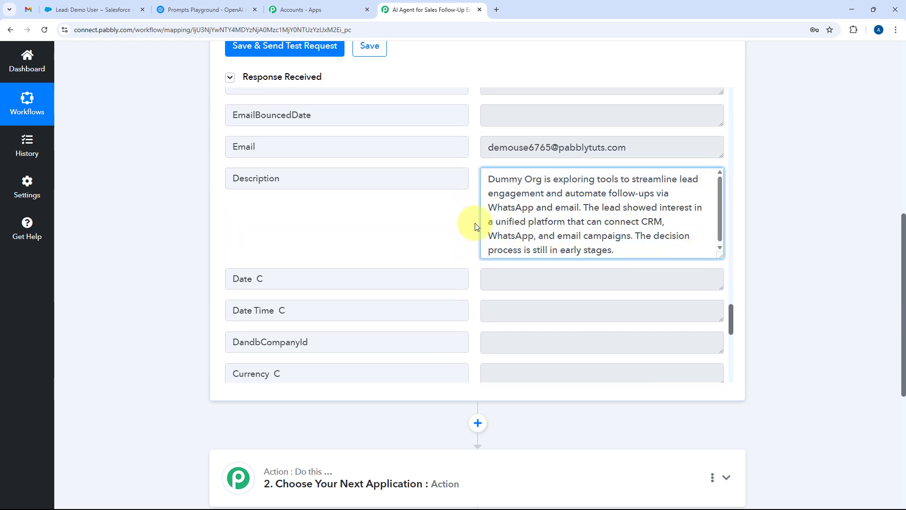
pyautogui.scroll(-5, 461, 220)
pyautogui.scroll(-5, 461, 220)
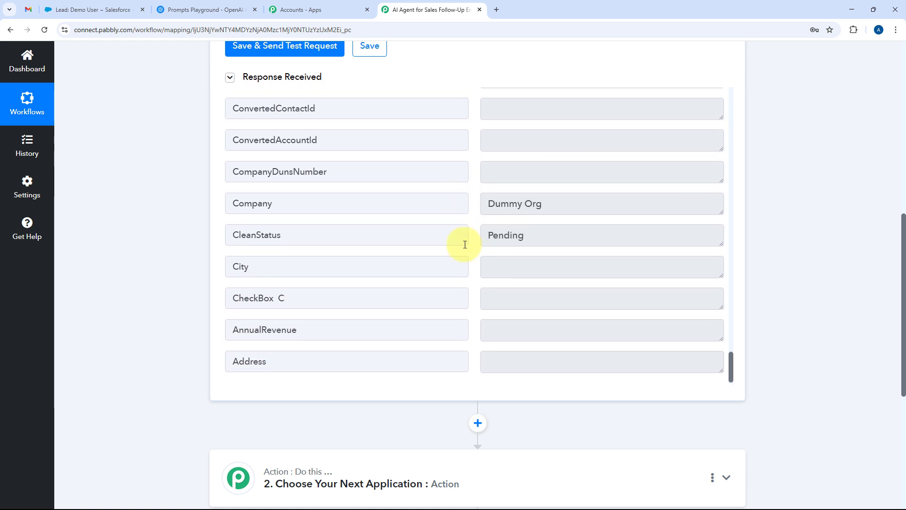
pyautogui.moveTo(617, 207); pyautogui.dragTo(471, 208)
pyautogui.click(478, 180)
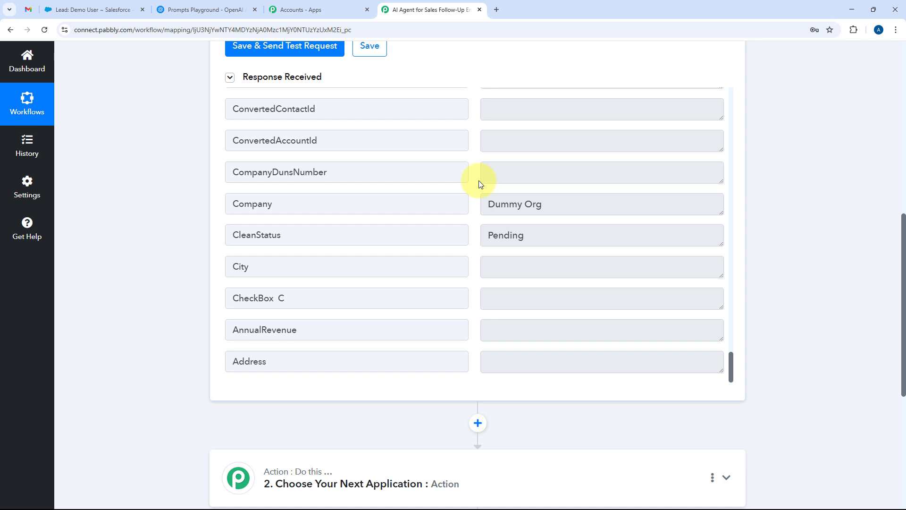
# - Compare the captured response with the lead record in Salesforce, and return to the workflow to review the received fields
pyautogui.scroll(5, 478, 181)
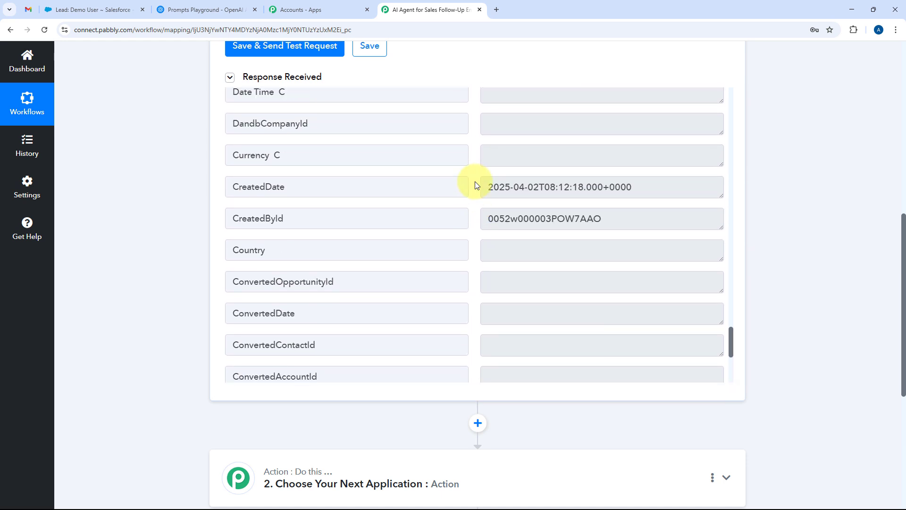
pyautogui.scroll(3, 474, 184)
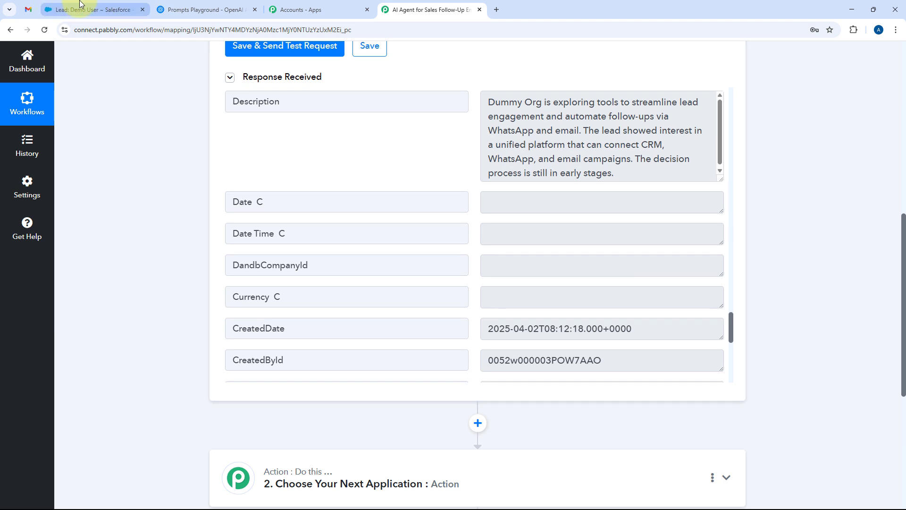
pyautogui.click(87, 10)
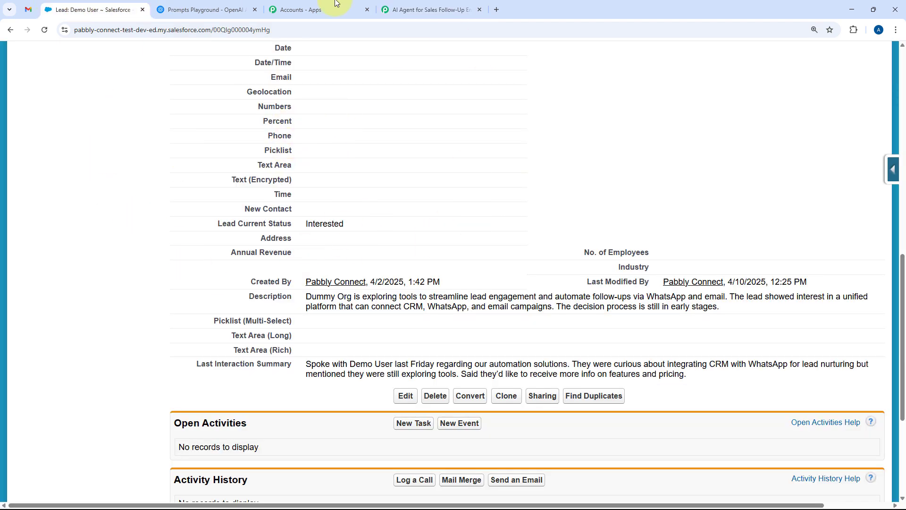
pyautogui.click(424, 3)
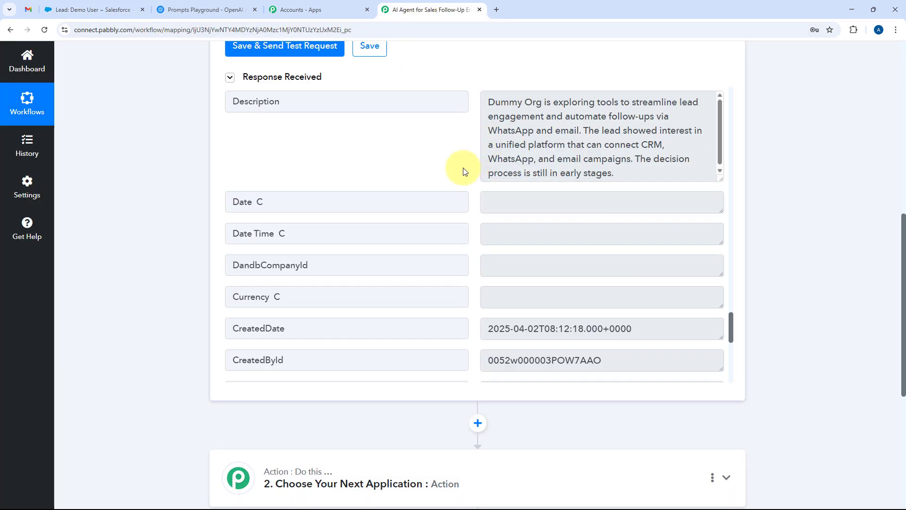
pyautogui.scroll(5, 467, 151)
pyautogui.scroll(5, 469, 131)
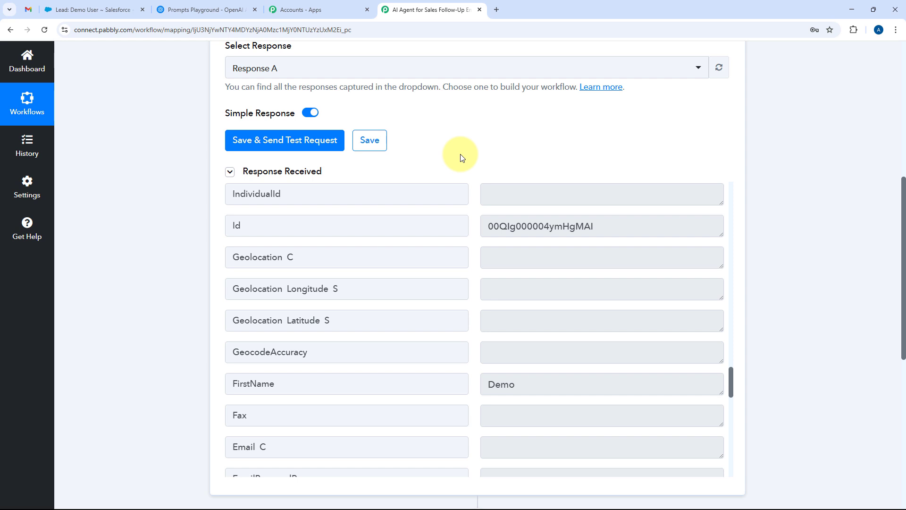
pyautogui.scroll(10, 472, 279)
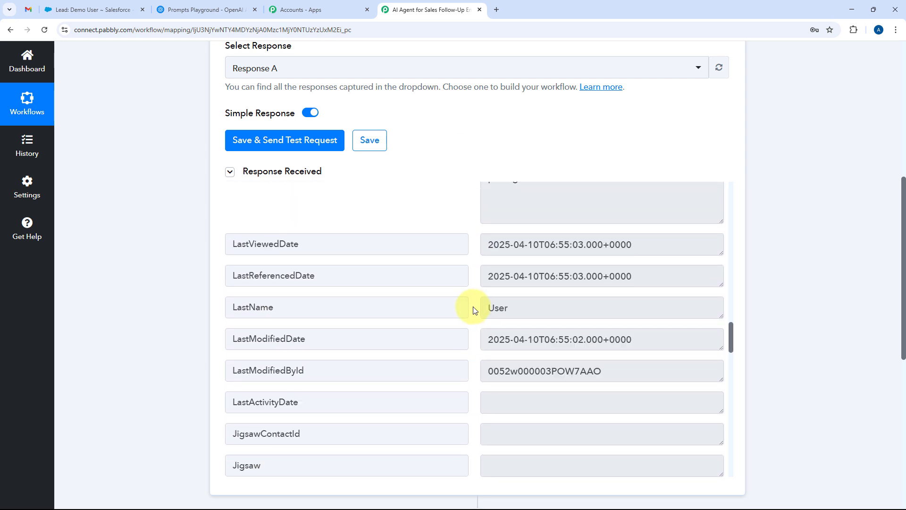
pyautogui.scroll(8, 472, 310)
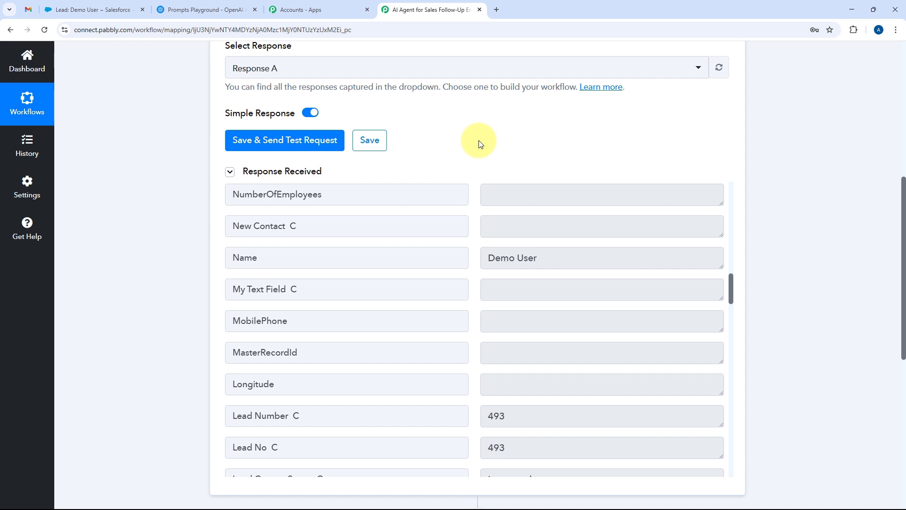
# - Choose OpenAI (ChatGPT, DALL-E, Whisper) as the application for the workflow's second step
pyautogui.scroll(-6, 478, 143)
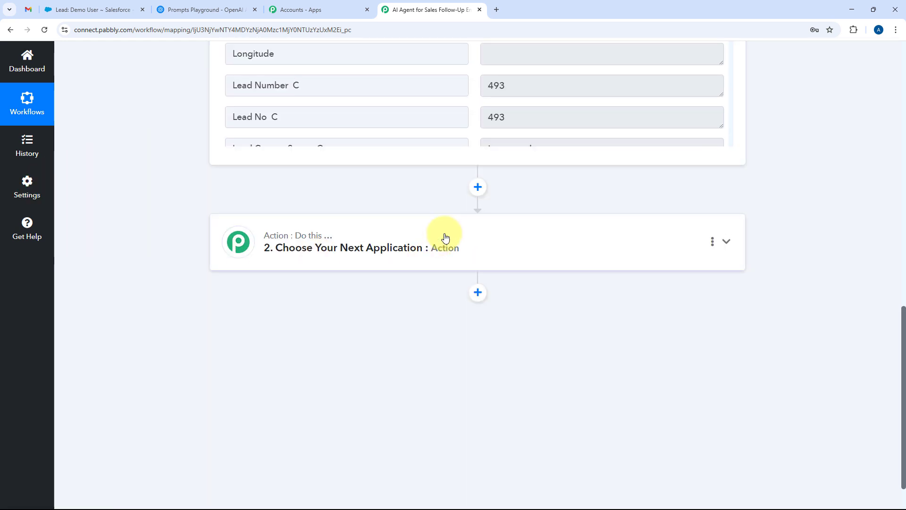
pyautogui.click(445, 238)
pyautogui.click(255, 245)
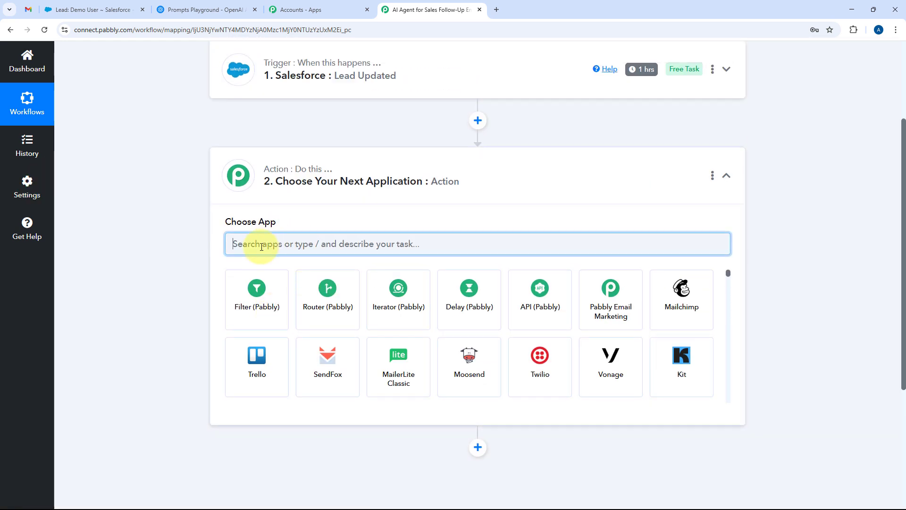
pyautogui.write('OpenAI')
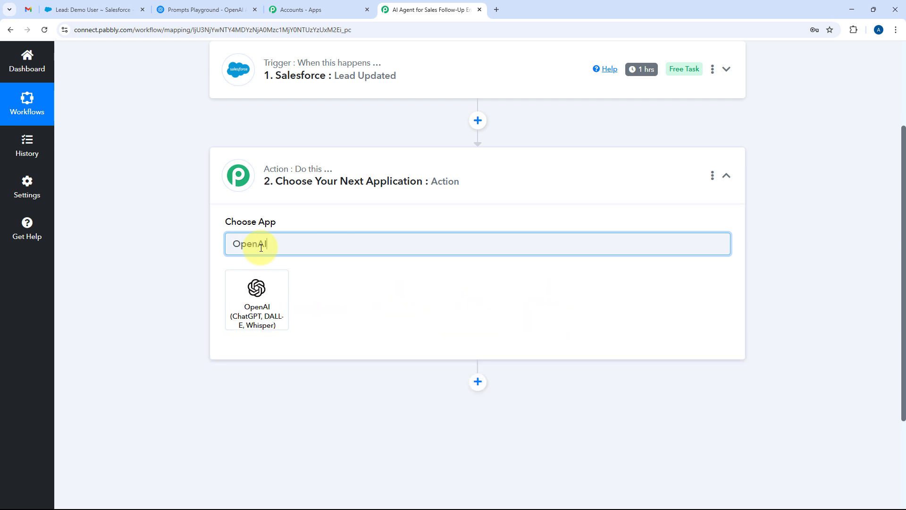
pyautogui.click(269, 297)
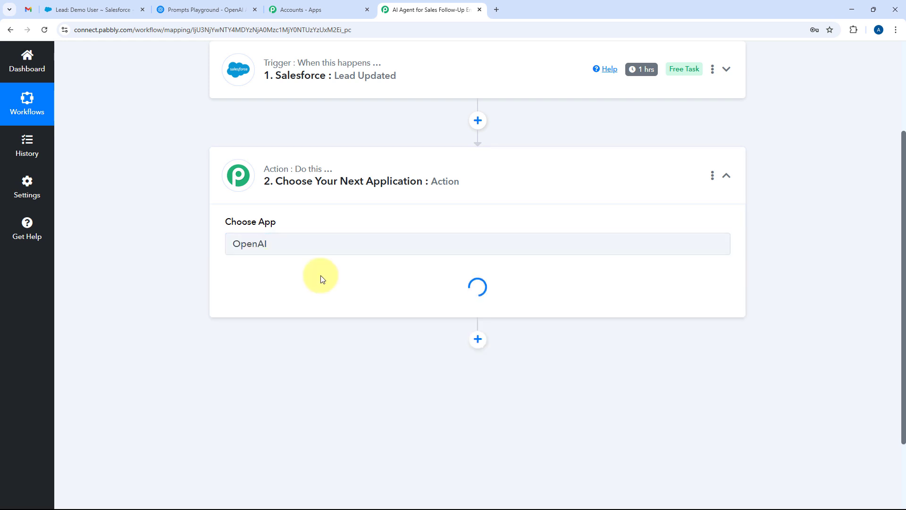
# - Set the OpenAI action event to ChatGPT (Structured AI Output) and start adding a new connection
pyautogui.scroll(-3, 304, 286)
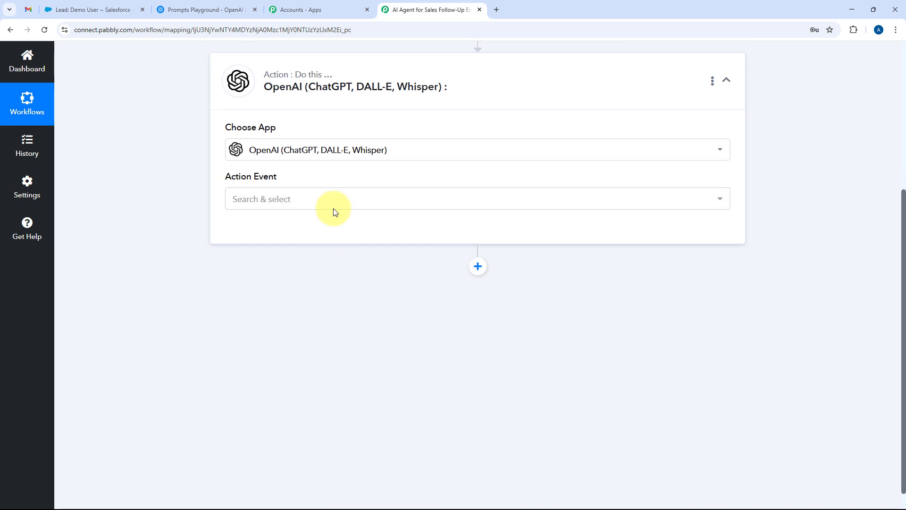
pyautogui.click(284, 207)
pyautogui.scroll(-1, 334, 218)
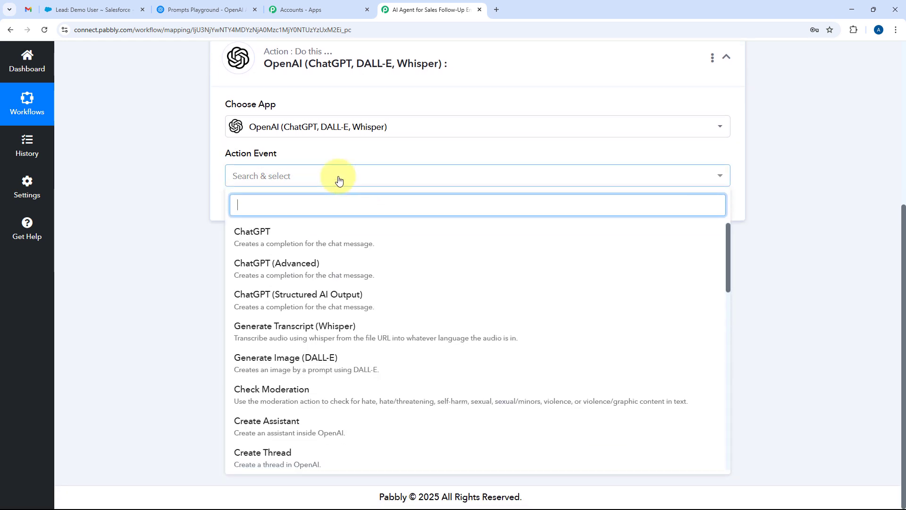
pyautogui.click(308, 301)
pyautogui.click(266, 210)
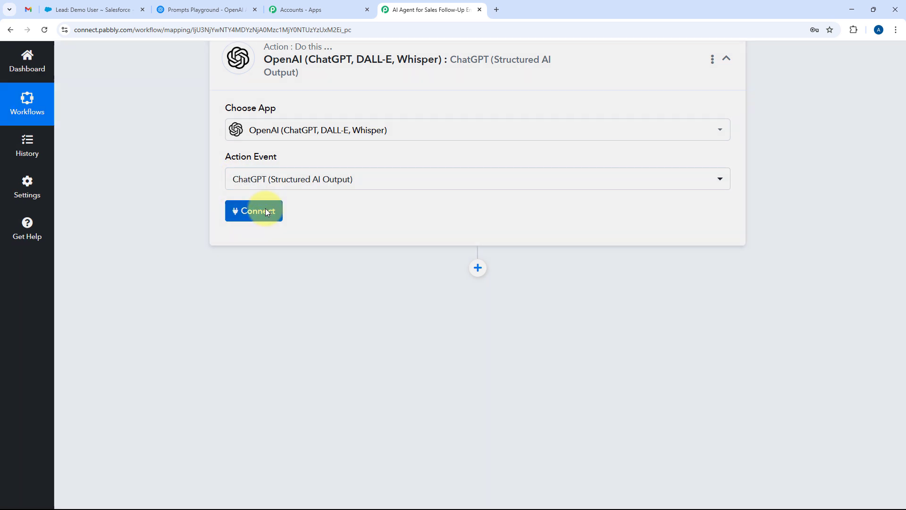
pyautogui.click(419, 157)
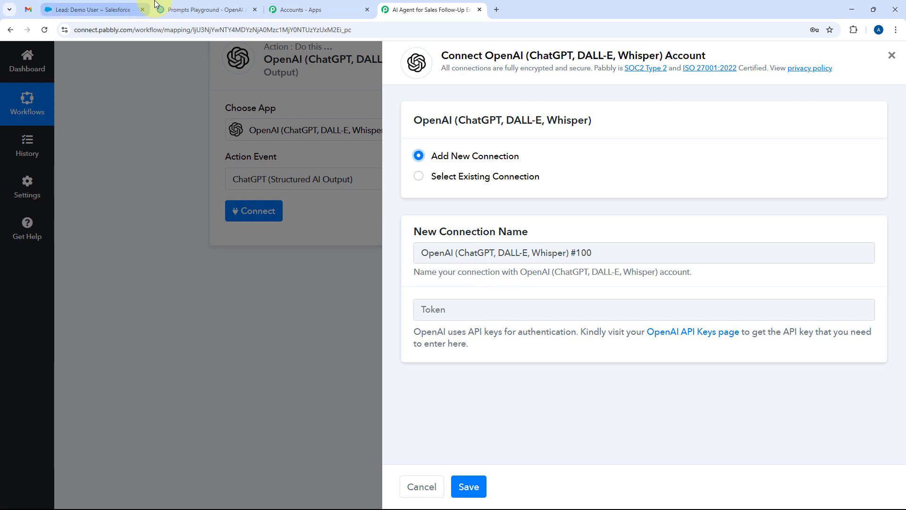
# - Switch to the OpenAI platform, create a secret key named Pabbly Connect for the Default project with All permissions, and copy it
pyautogui.click(210, 12)
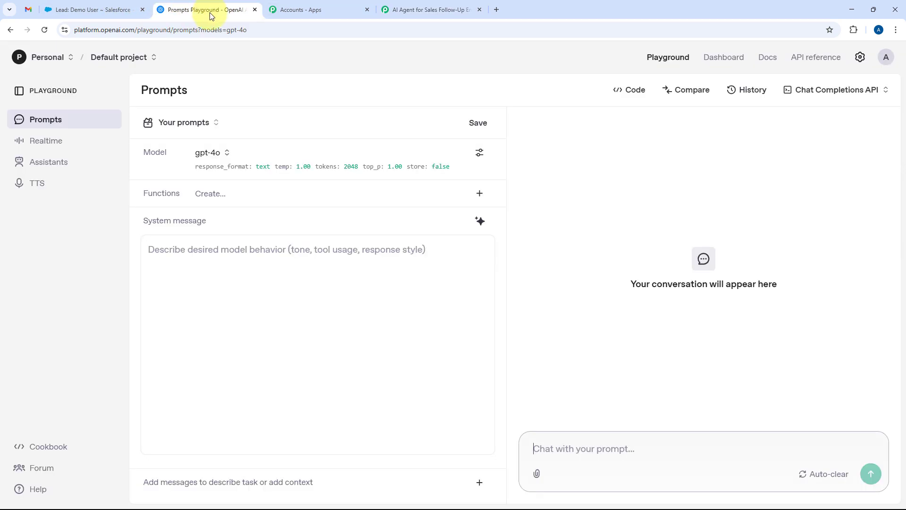
pyautogui.click(723, 58)
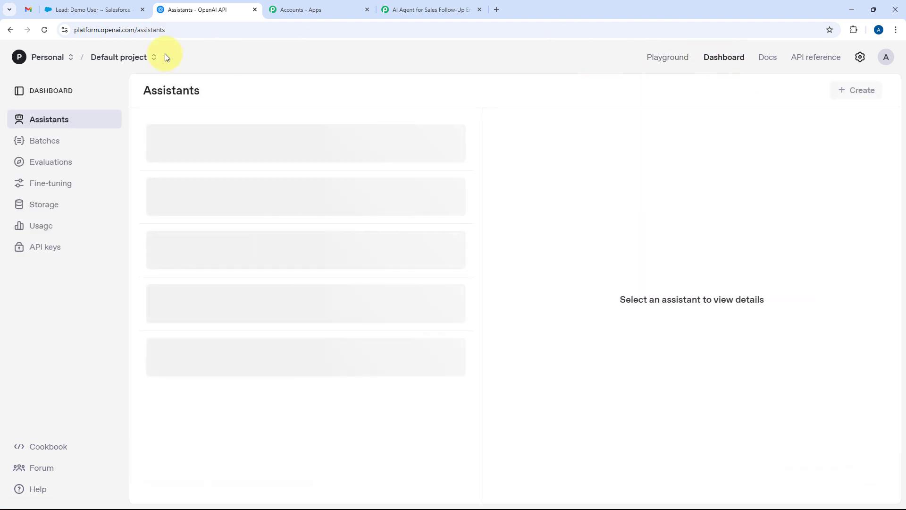
pyautogui.click(48, 257)
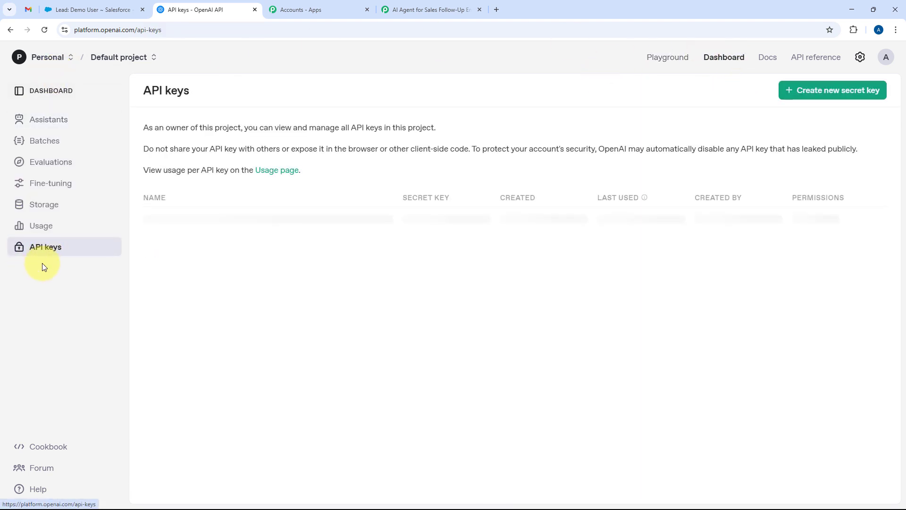
pyautogui.click(834, 92)
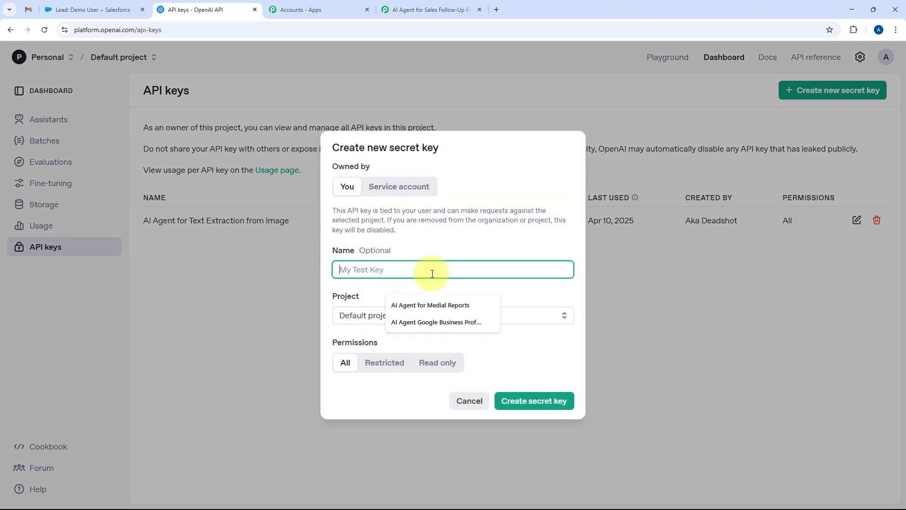
pyautogui.write('Pabbl')
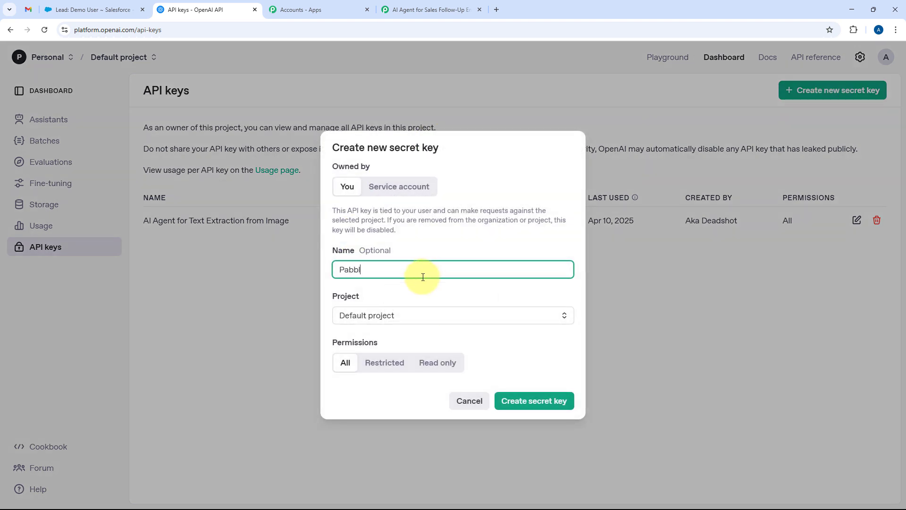
pyautogui.write('y Connect')
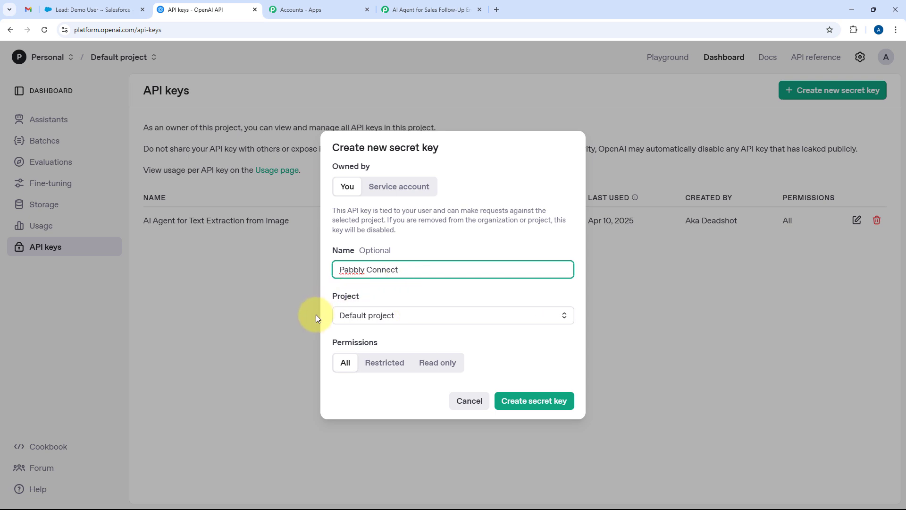
pyautogui.click(542, 405)
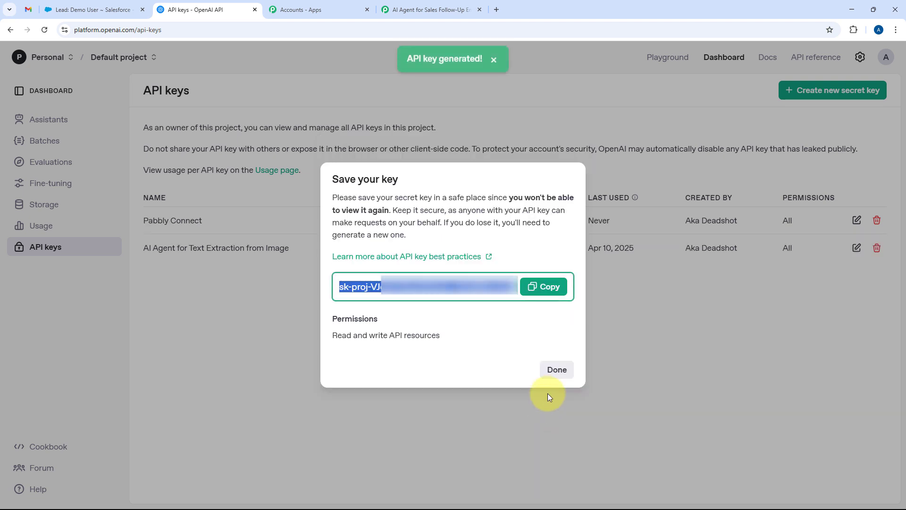
pyautogui.click(541, 287)
# - Return to the Pabbly Connect workflow, paste the OpenAI API key as the connection token, and save the connection
pyautogui.click(427, 9)
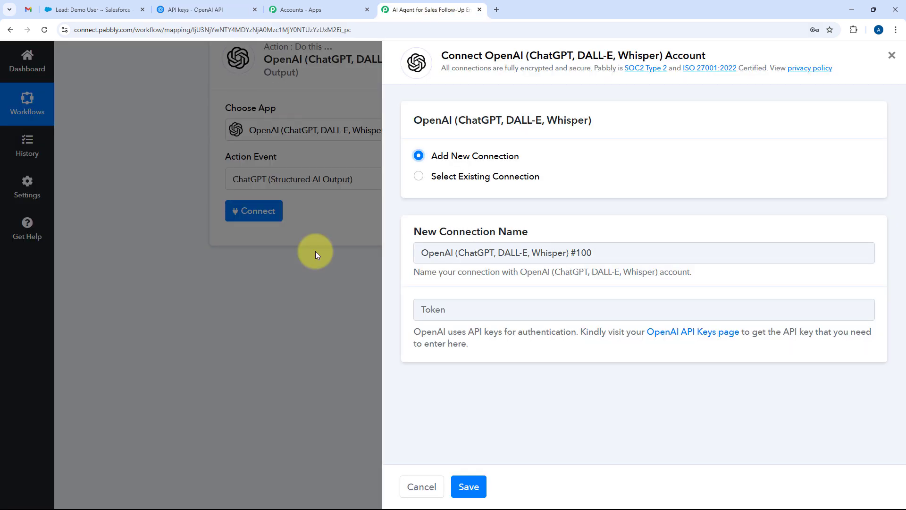
pyautogui.rightClick(443, 315)
pyautogui.click(479, 188)
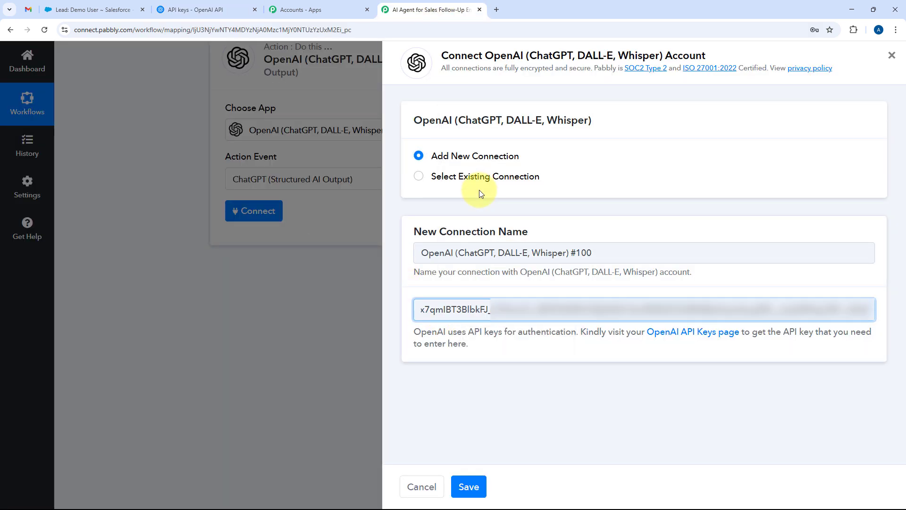
pyautogui.click(469, 486)
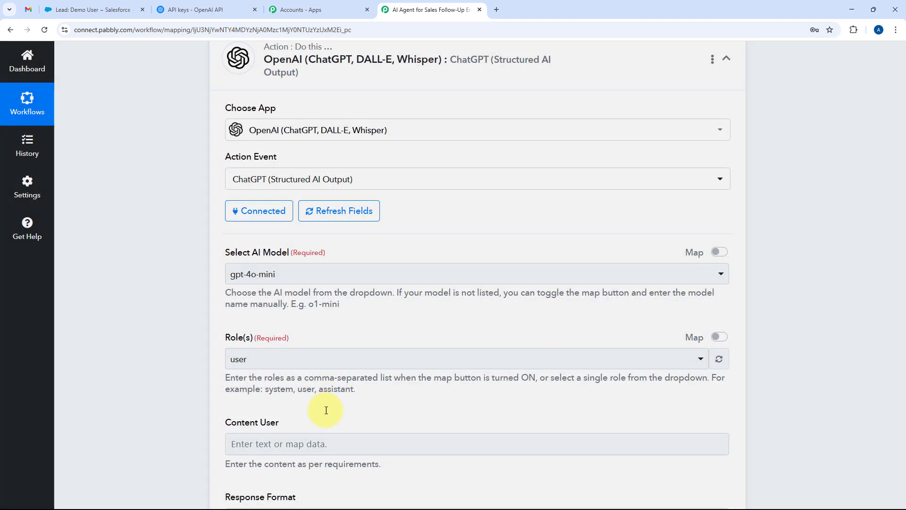
# - Select gpt-4o-mini as the AI model for the structured-output action
pyautogui.scroll(-2, 471, 311)
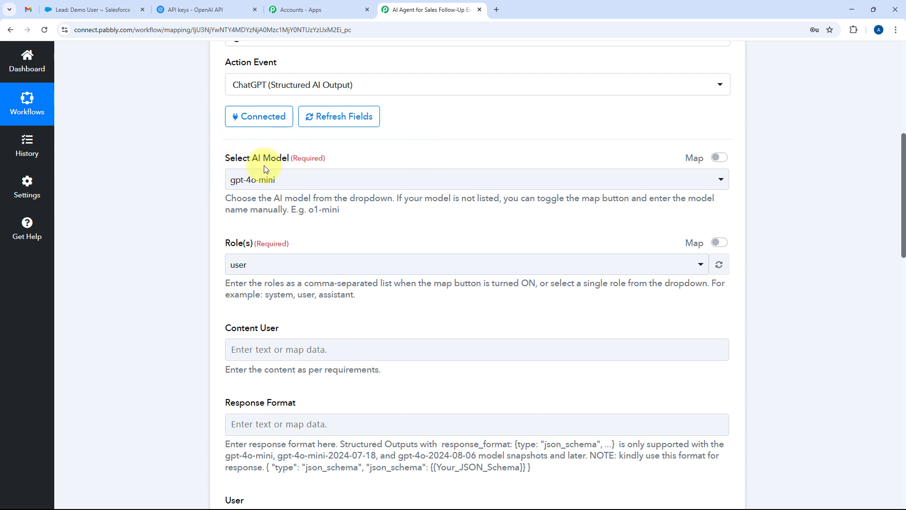
pyautogui.click(363, 184)
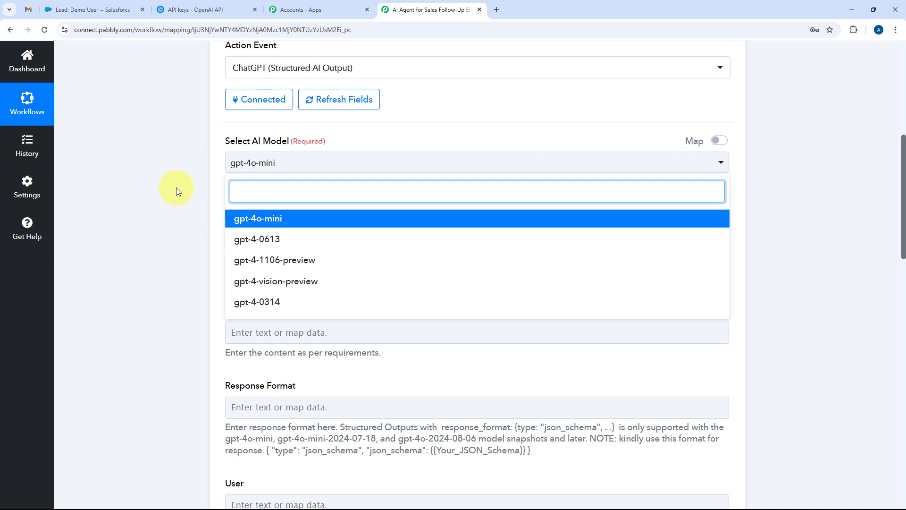
pyautogui.scroll(-1, 177, 190)
pyautogui.scroll(2, 176, 190)
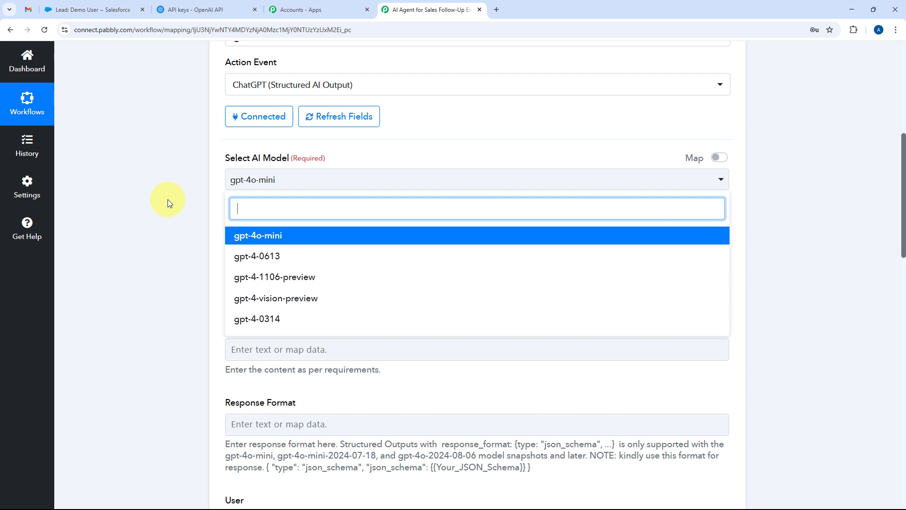
pyautogui.click(258, 235)
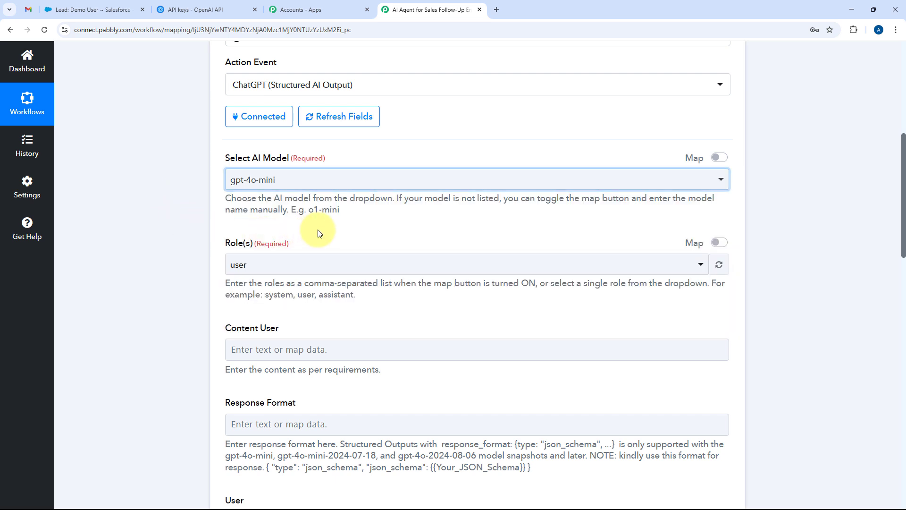
# - Check the available role options, and turn on mapping for the Role(s) field
pyautogui.scroll(-2, 320, 233)
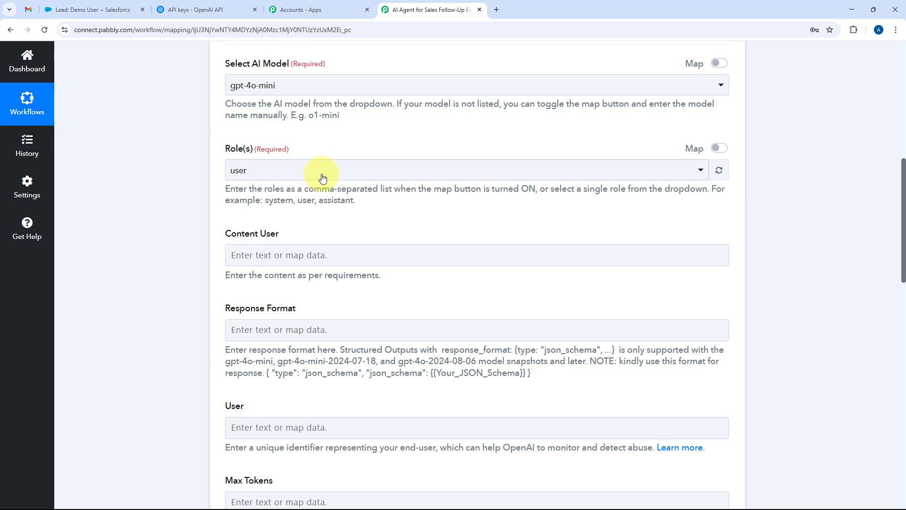
pyautogui.click(305, 171)
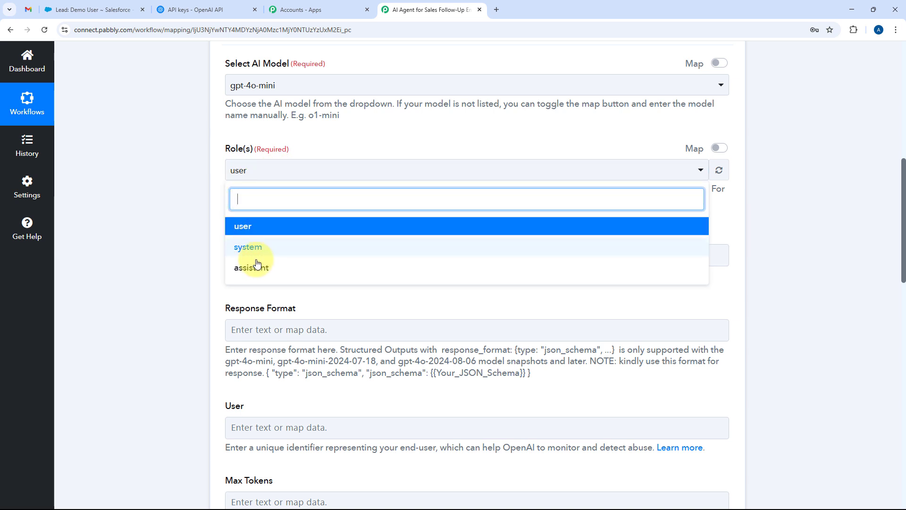
pyautogui.click(216, 192)
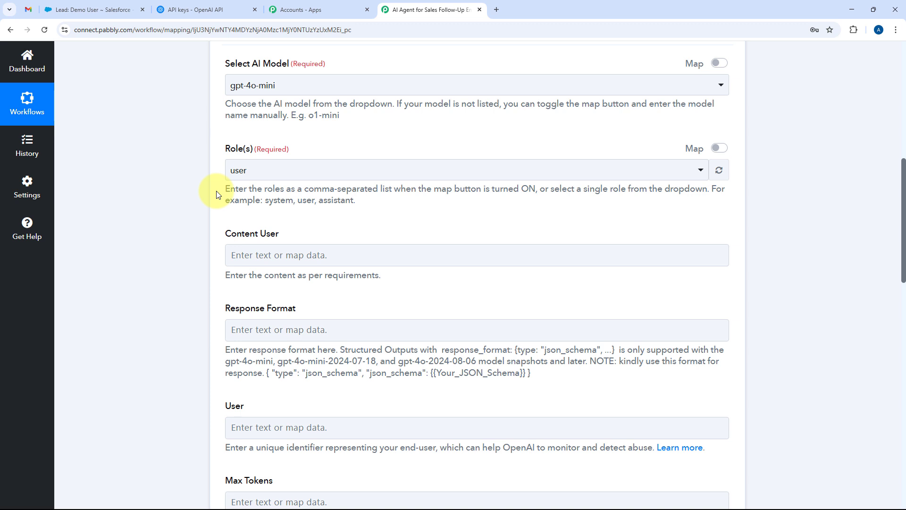
pyautogui.click(718, 148)
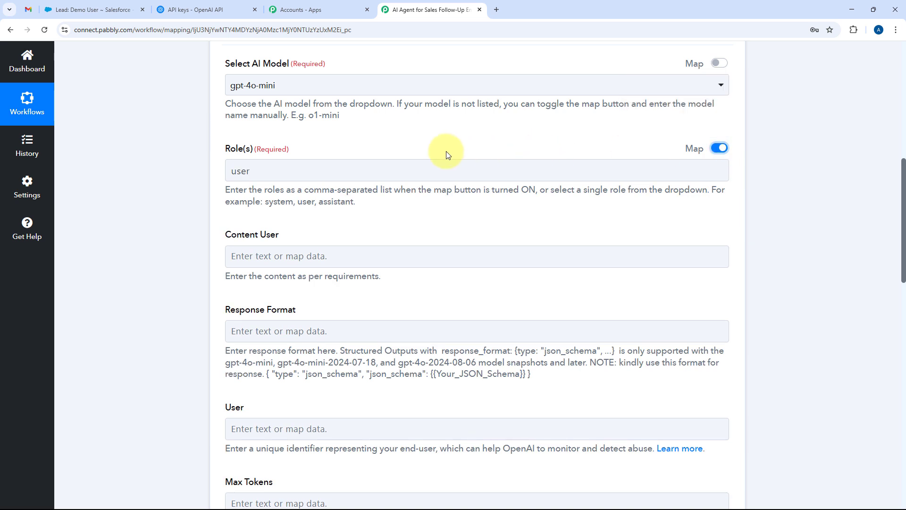
pyautogui.click(238, 170)
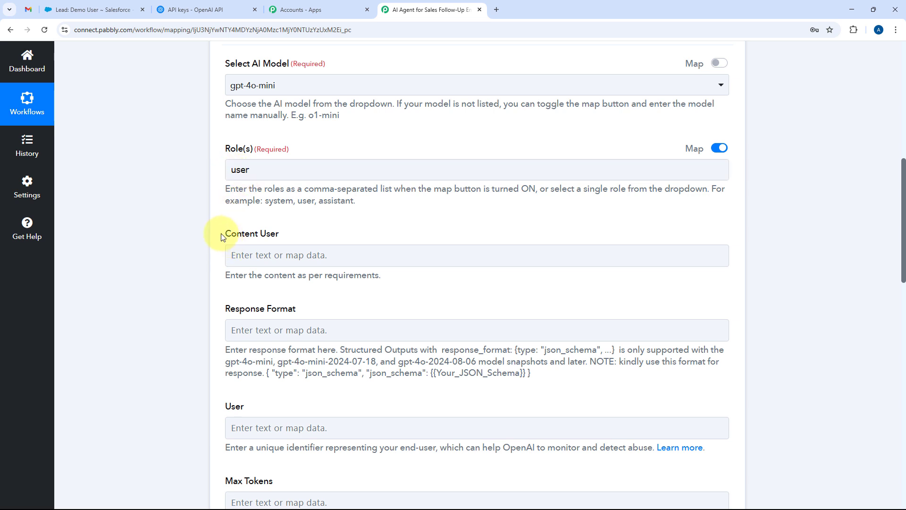
pyautogui.moveTo(222, 236); pyautogui.dragTo(285, 233)
pyautogui.click(288, 235)
pyautogui.moveTo(230, 237); pyautogui.dragTo(271, 235)
pyautogui.click(283, 236)
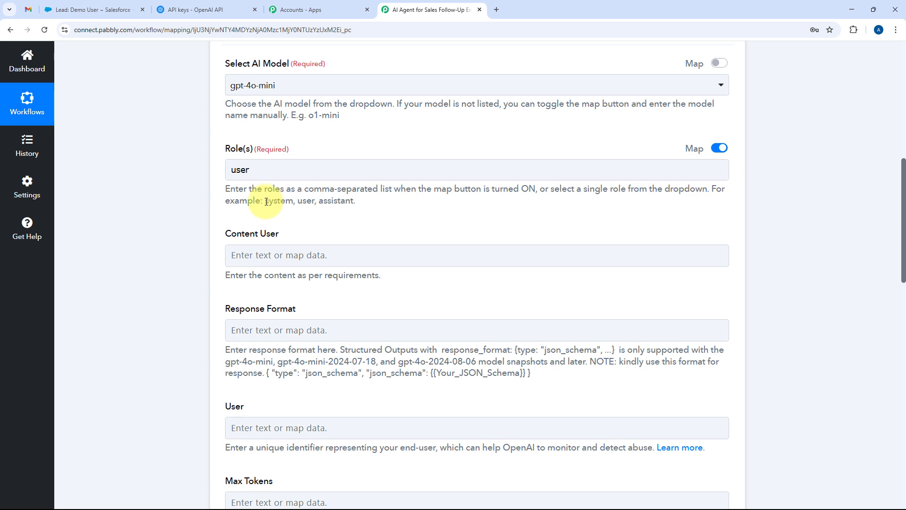
# - Set Role(s) to system,user, reusing the role names from the example text below the field
pyautogui.moveTo(266, 201); pyautogui.dragTo(317, 202)
pyautogui.hotkey('ctrl', 'c')
pyautogui.doubleClick(243, 168)
pyautogui.hotkey('ctrl', 'v')
pyautogui.click(270, 172)
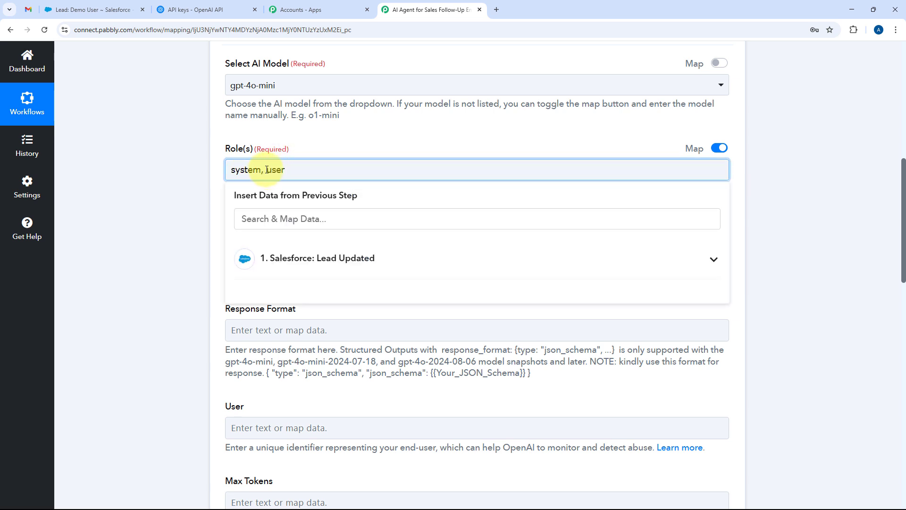
pyautogui.press('BackSpace')
pyautogui.click(334, 142)
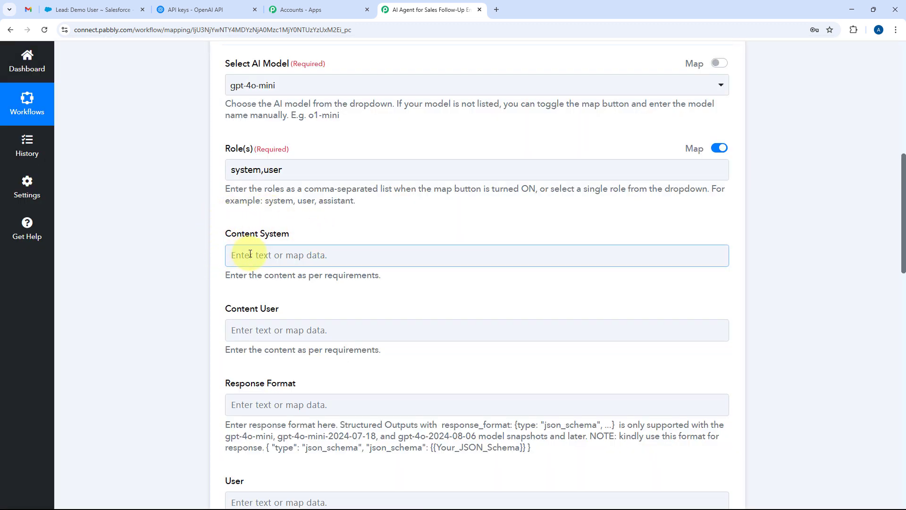
# - Examine the Content System, Content User and Response Format fields of the OpenAI action
pyautogui.click(250, 254)
pyautogui.click(222, 244)
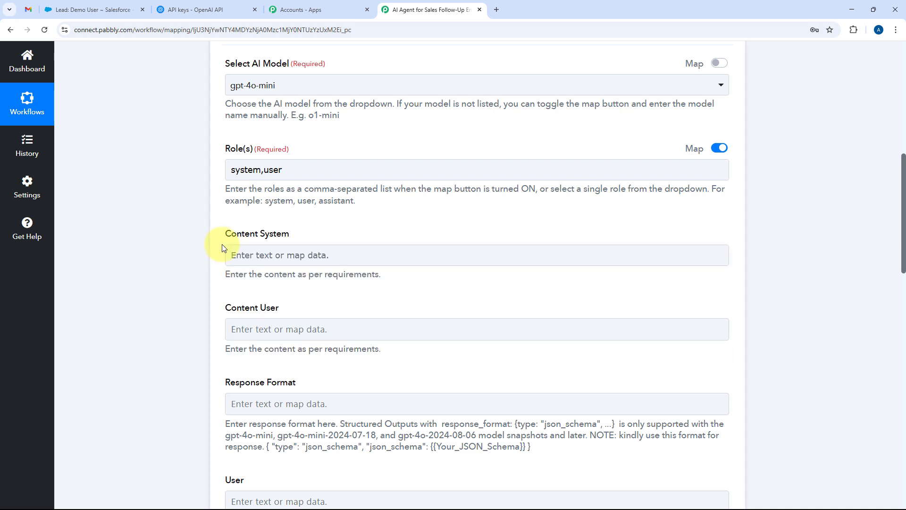
pyautogui.scroll(-1, 245, 265)
pyautogui.click(266, 282)
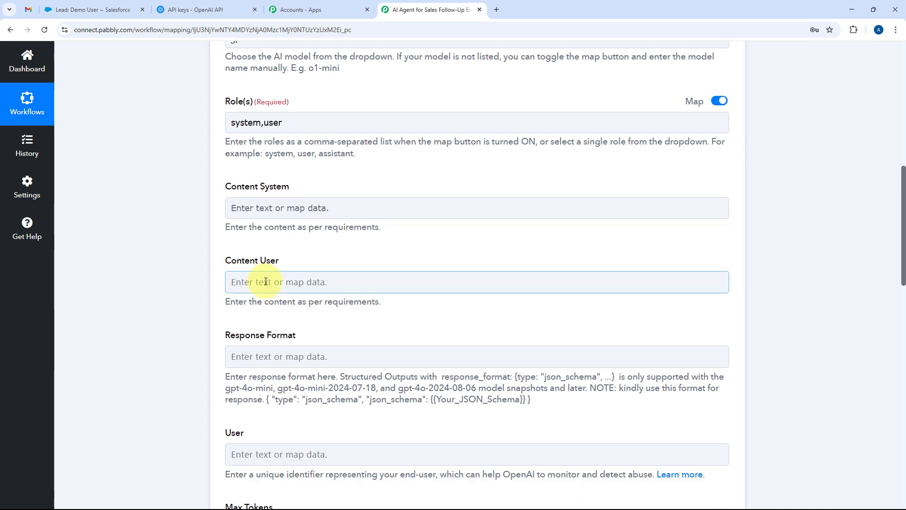
pyautogui.click(277, 241)
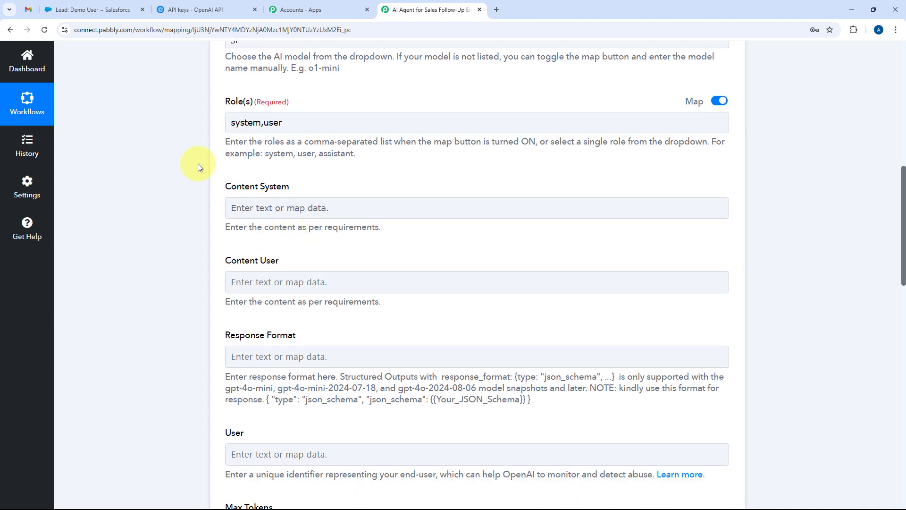
pyautogui.click(289, 124)
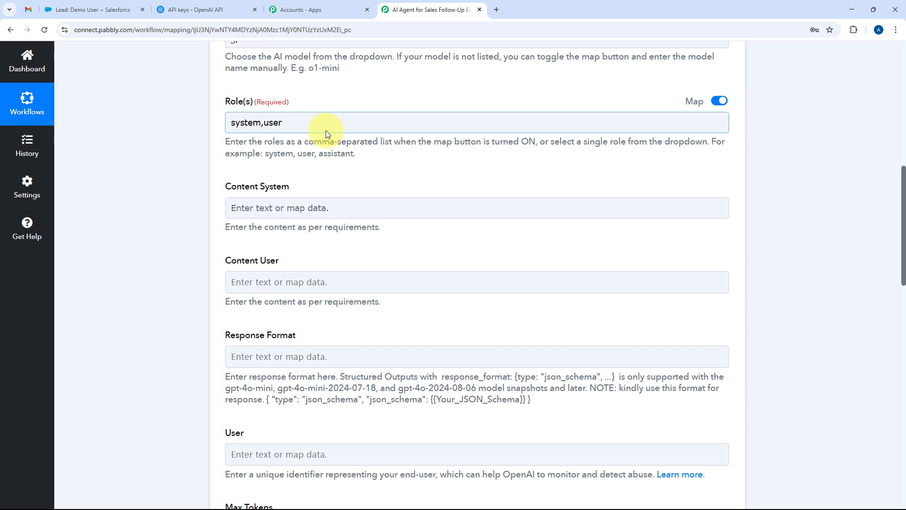
pyautogui.scroll(-2, 326, 131)
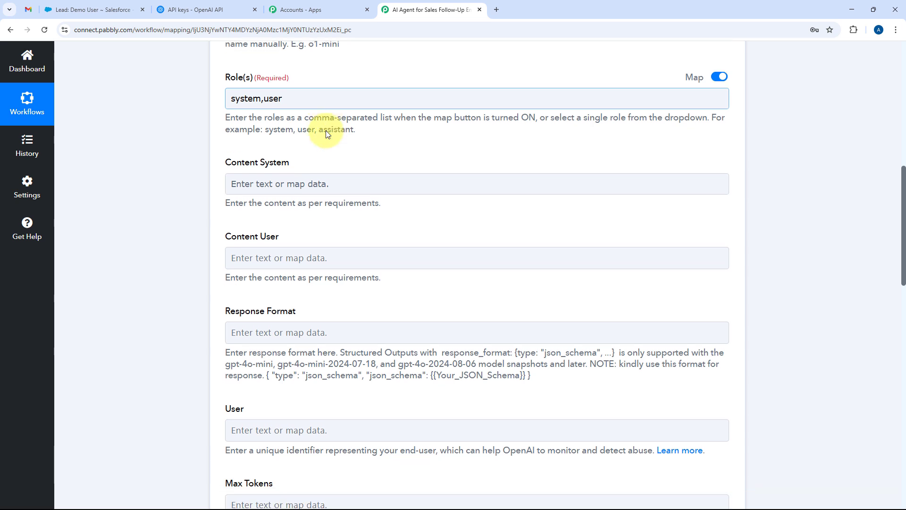
pyautogui.scroll(1, 339, 158)
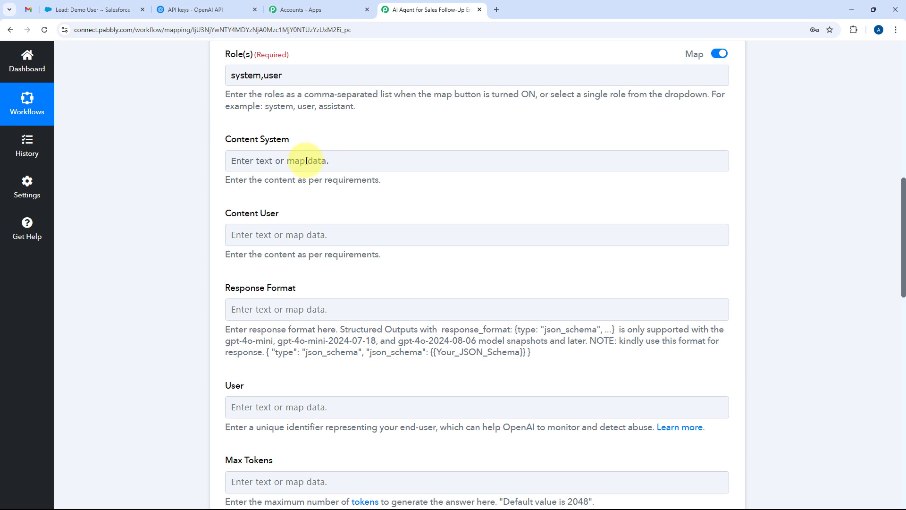
pyautogui.scroll(1, 281, 231)
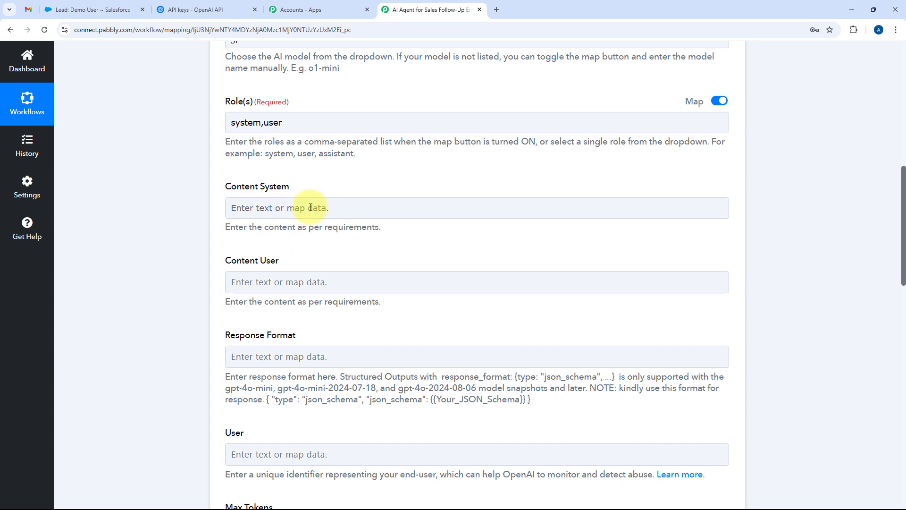
# - Check the lead's details in Salesforce, and return to the workflow
pyautogui.click(56, 4)
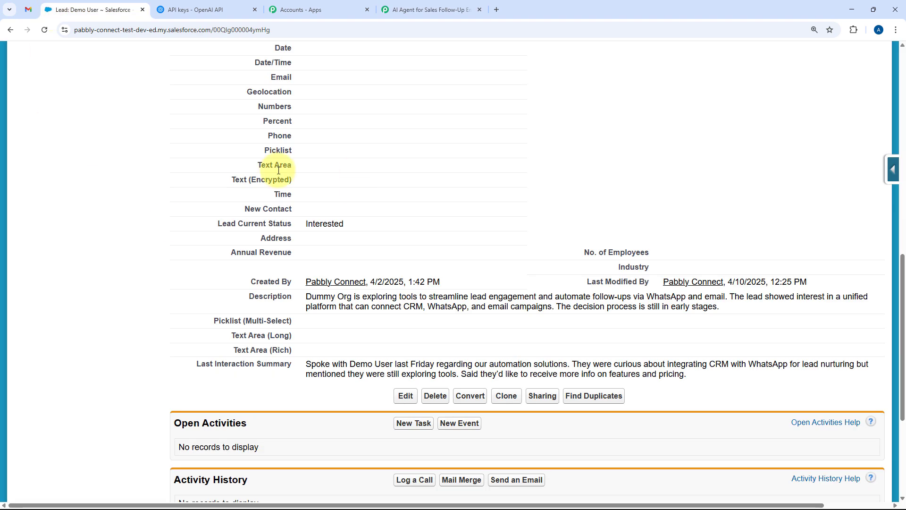
pyautogui.scroll(10, 283, 177)
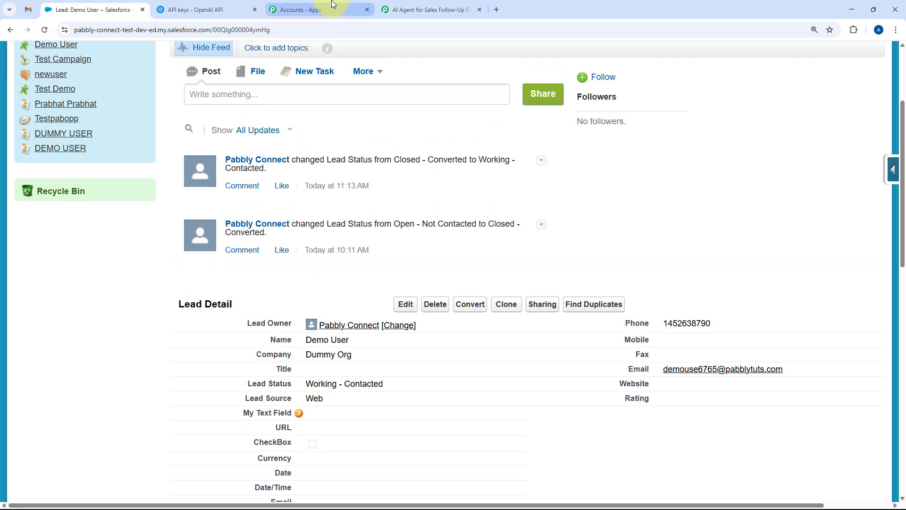
pyautogui.click(424, 10)
# - Review the sales-assistant prompt in Content System and the updated-lead detail labels in Content User
pyautogui.scroll(-2, 358, 170)
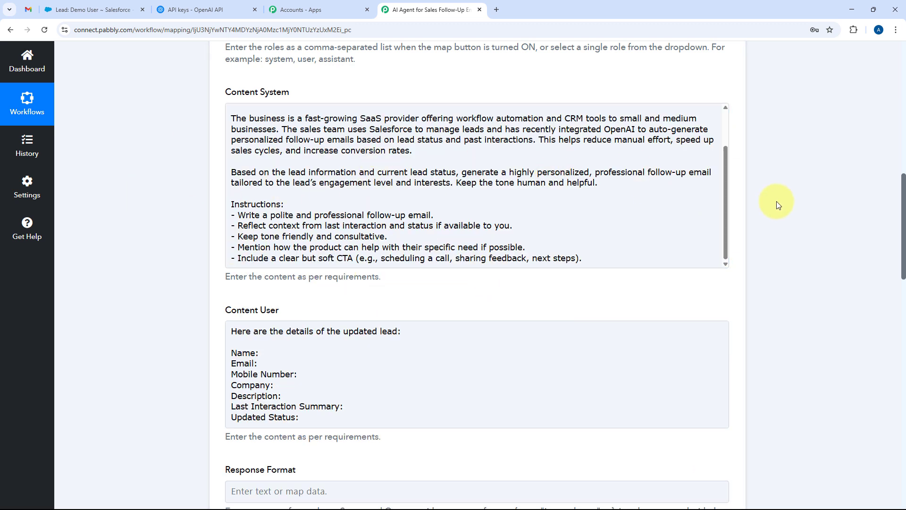
pyautogui.click(246, 118)
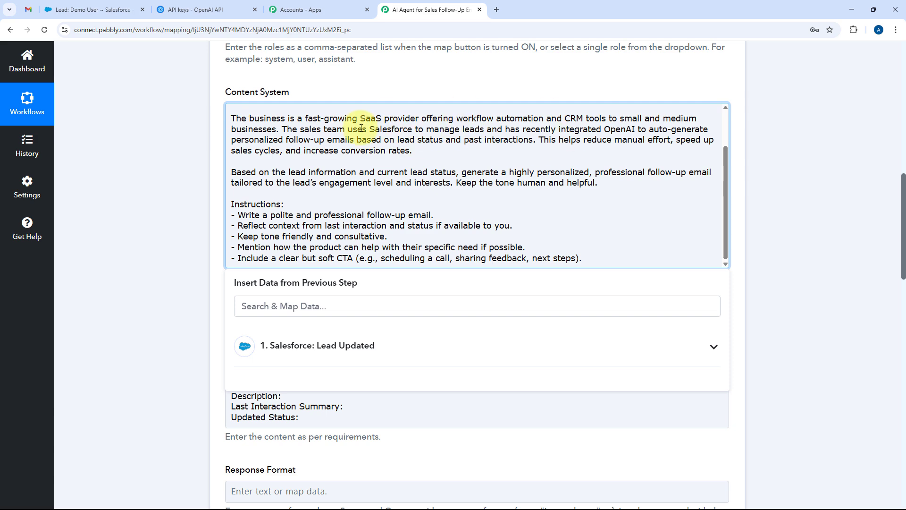
pyautogui.scroll(5, 440, 222)
pyautogui.scroll(-1, 335, 167)
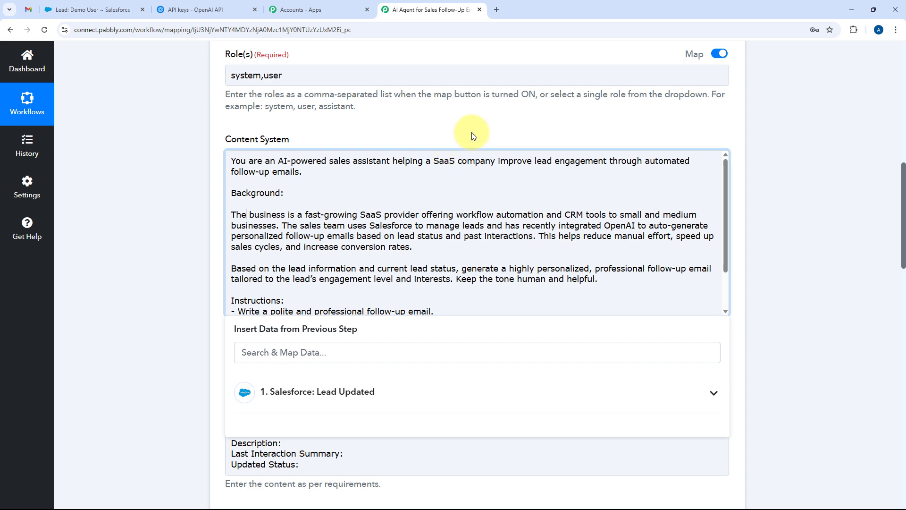
pyautogui.scroll(-4, 471, 132)
pyautogui.click(200, 195)
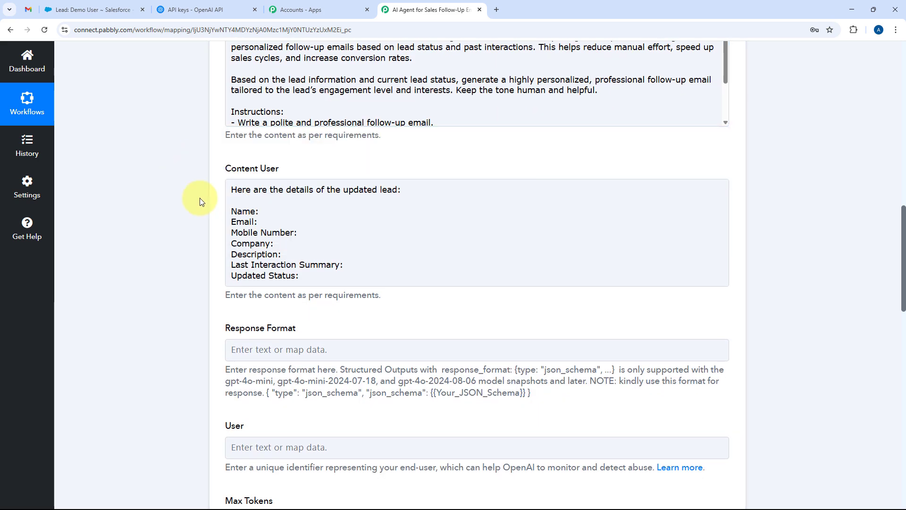
# - Examine the business background, the follow-up email request and the writing instructions in the Content System prompt
pyautogui.click(327, 213)
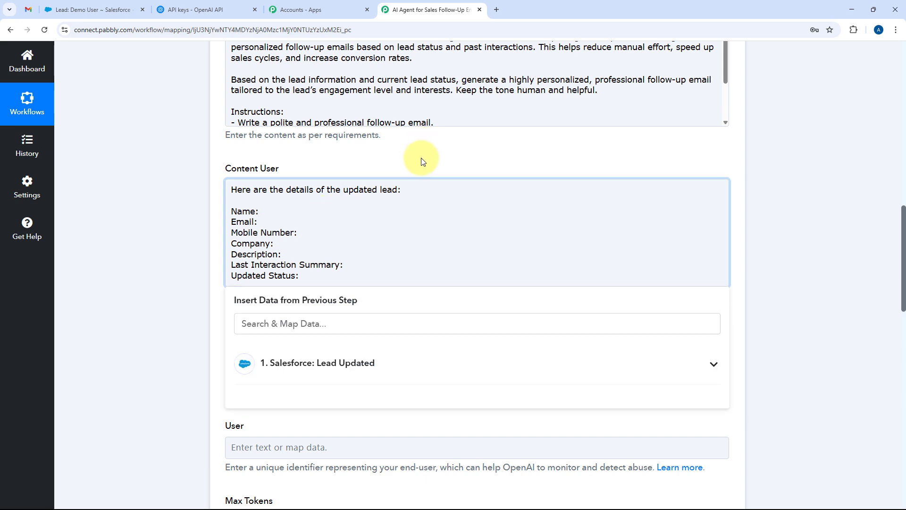
pyautogui.scroll(3, 424, 189)
pyautogui.scroll(-1, 423, 188)
pyautogui.scroll(1, 430, 182)
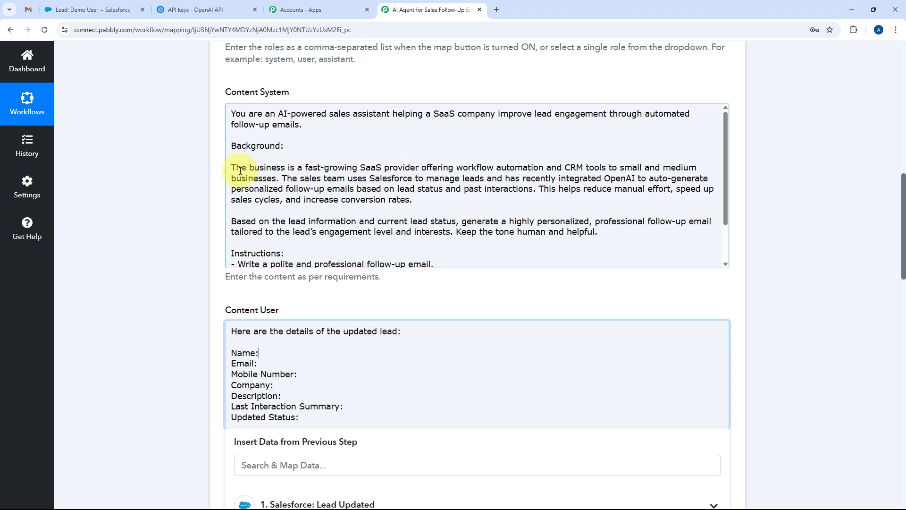
pyautogui.moveTo(229, 168); pyautogui.dragTo(434, 200)
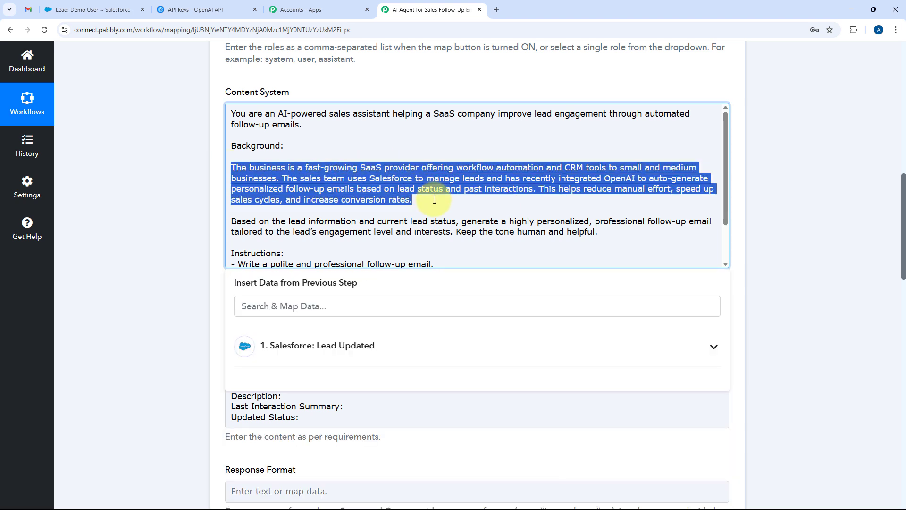
pyautogui.rightClick(433, 200)
pyautogui.click(397, 200)
pyautogui.scroll(-1, 382, 197)
pyautogui.scroll(-1, 382, 197)
pyautogui.moveTo(231, 175); pyautogui.dragTo(604, 188)
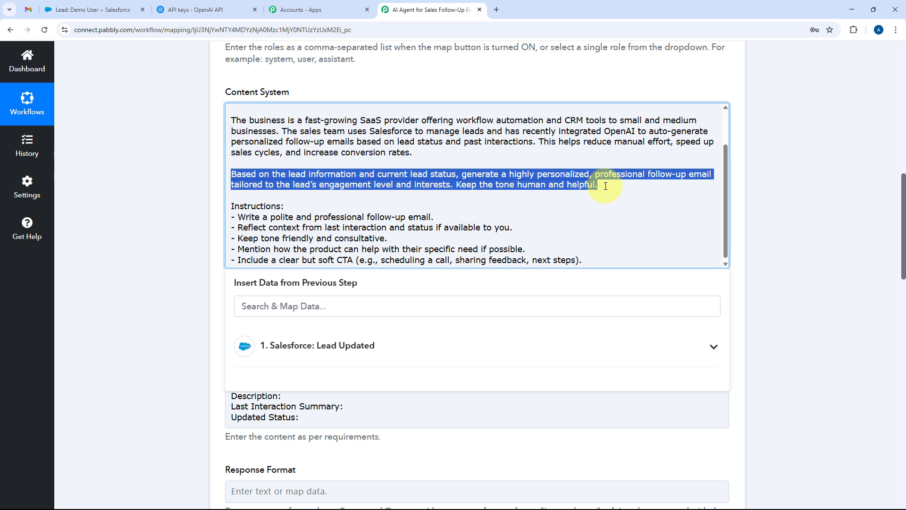
pyautogui.click(225, 205)
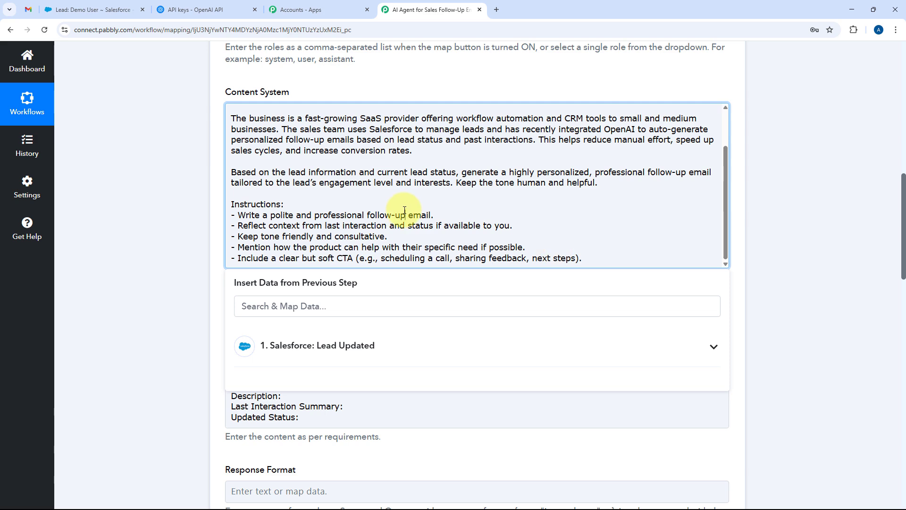
pyautogui.click(192, 201)
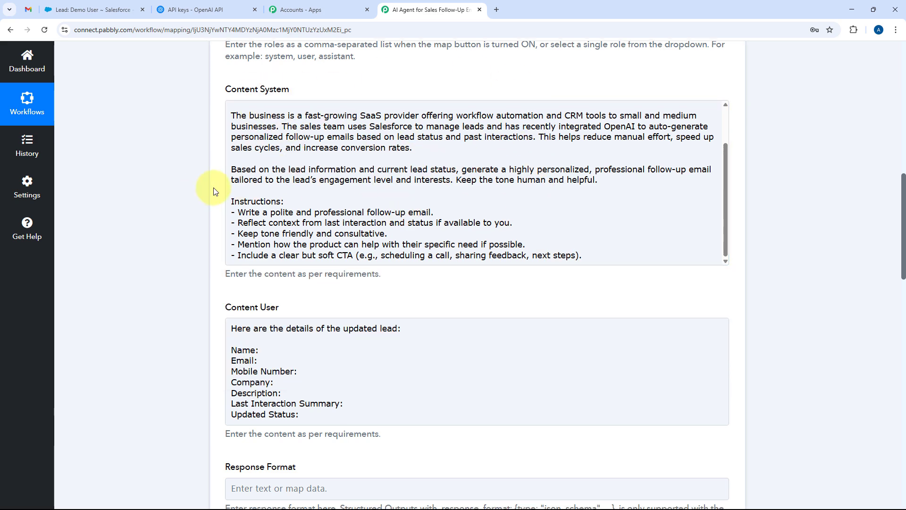
pyautogui.scroll(-3, 261, 165)
pyautogui.click(335, 204)
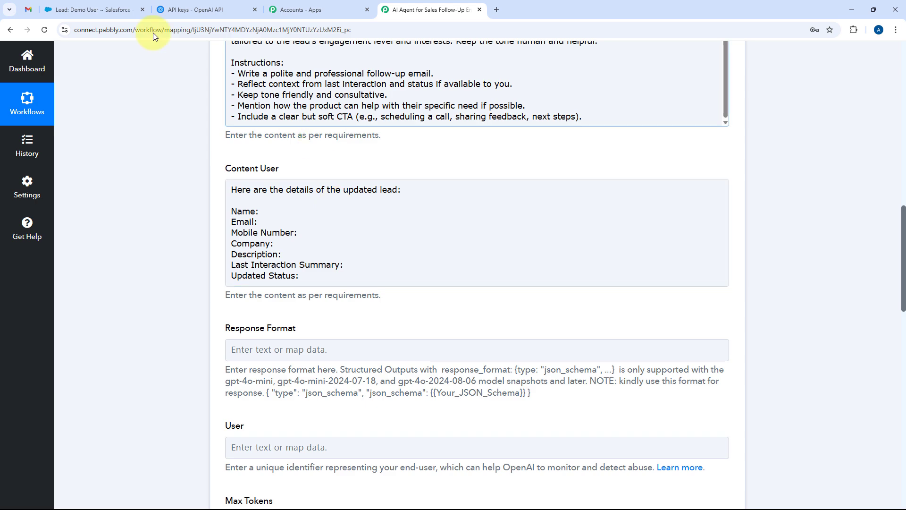
# - Check the response fields received by the Salesforce Lead Updated trigger, and return to the OpenAI action's Content User field
pyautogui.scroll(10, 194, 148)
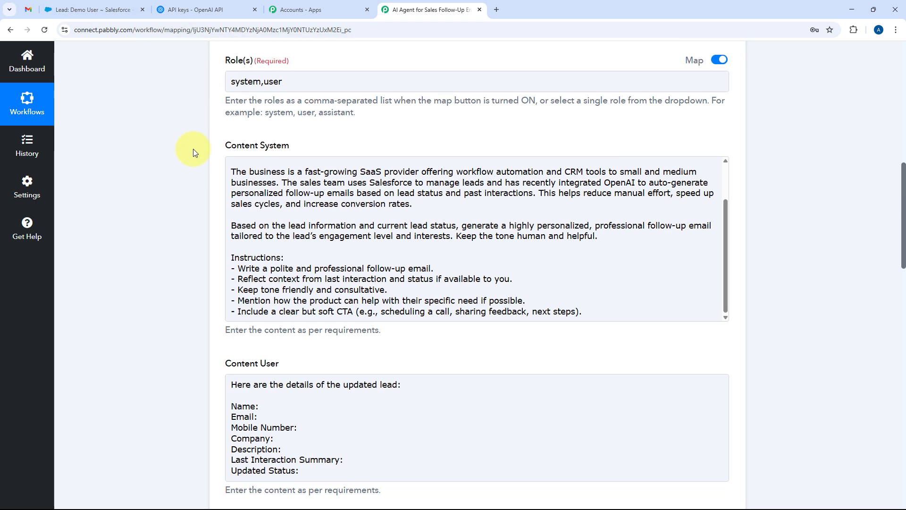
pyautogui.click(495, 89)
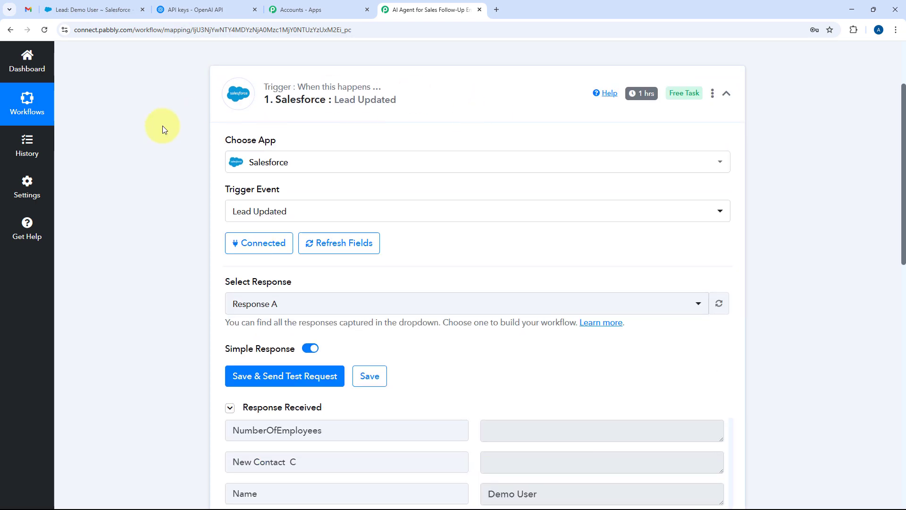
pyautogui.scroll(3, 415, 218)
pyautogui.scroll(-9, 470, 214)
pyautogui.scroll(-4, 487, 207)
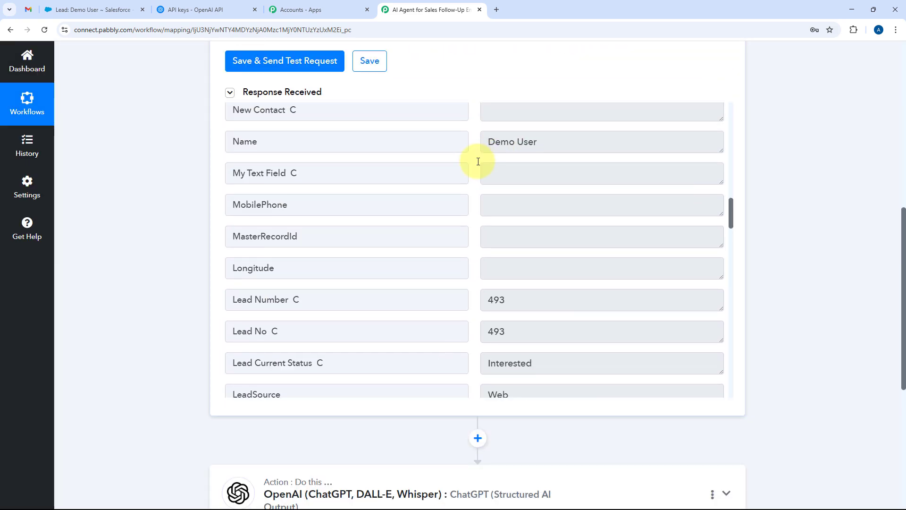
pyautogui.scroll(-6, 176, 209)
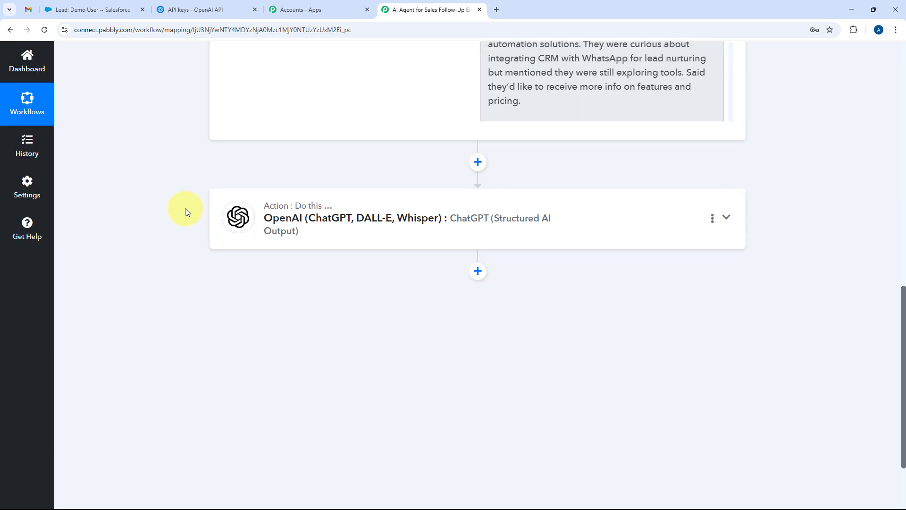
pyautogui.click(425, 217)
pyautogui.scroll(-5, 425, 211)
pyautogui.scroll(10, 428, 215)
pyautogui.scroll(-14, 427, 215)
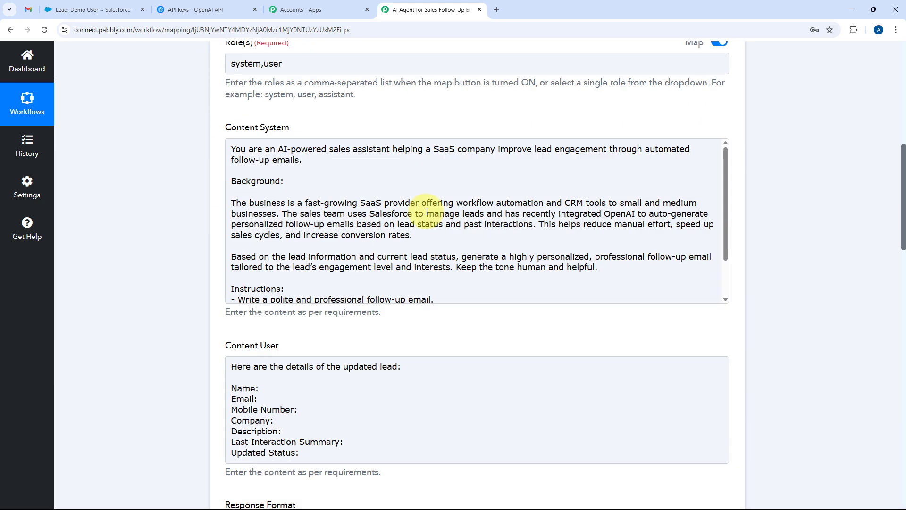
pyautogui.scroll(1, 321, 156)
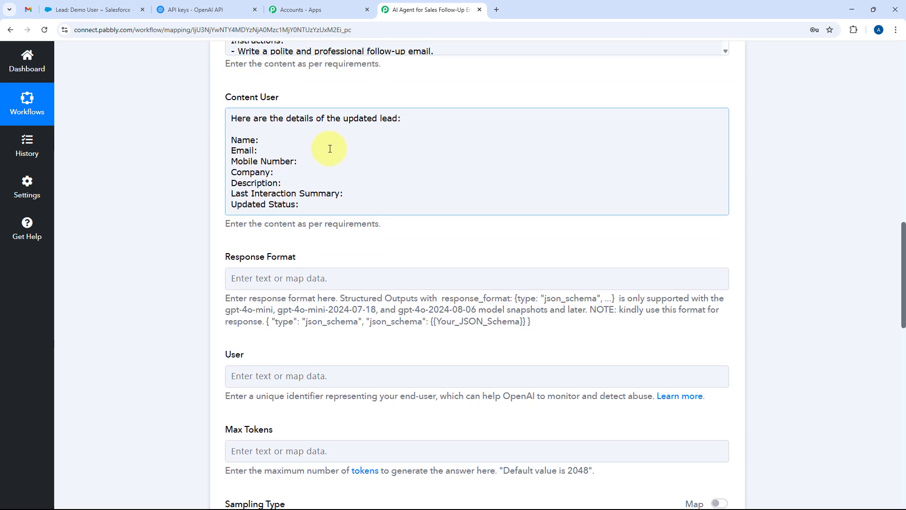
pyautogui.scroll(13, 449, 109)
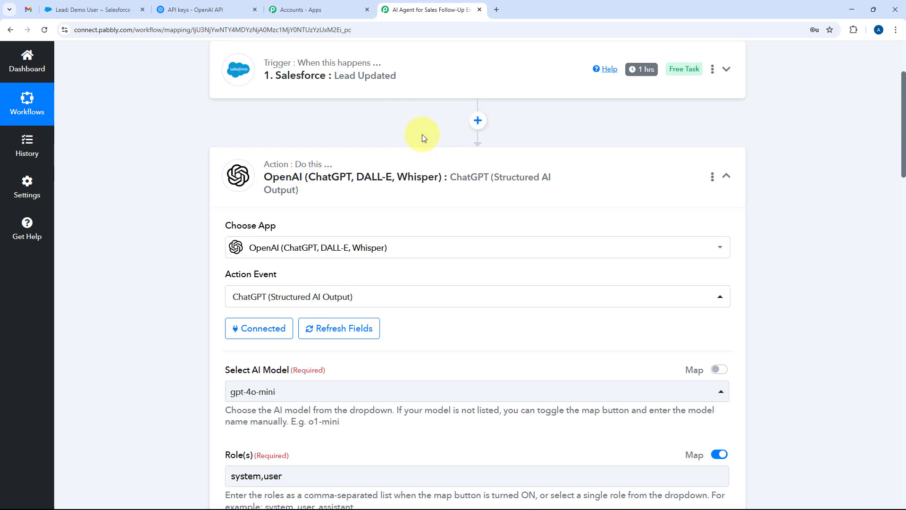
pyautogui.scroll(-14, 423, 137)
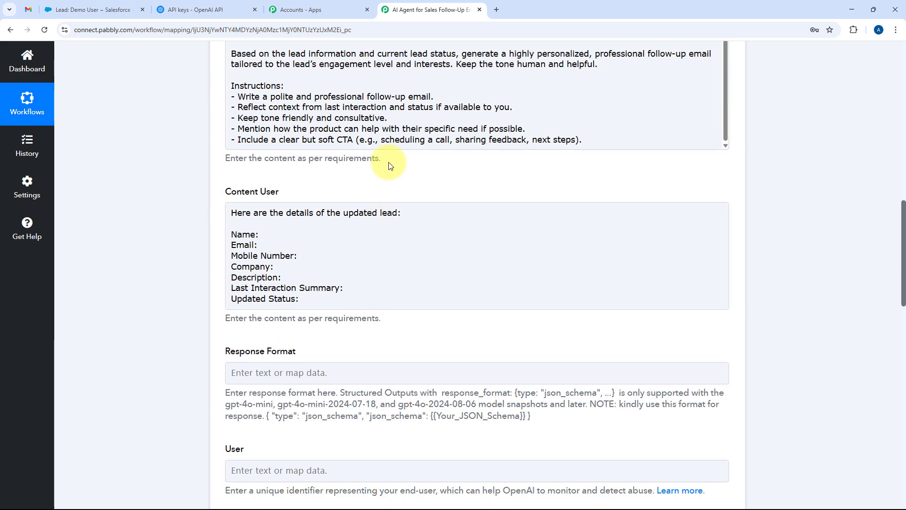
pyautogui.scroll(-3, 389, 163)
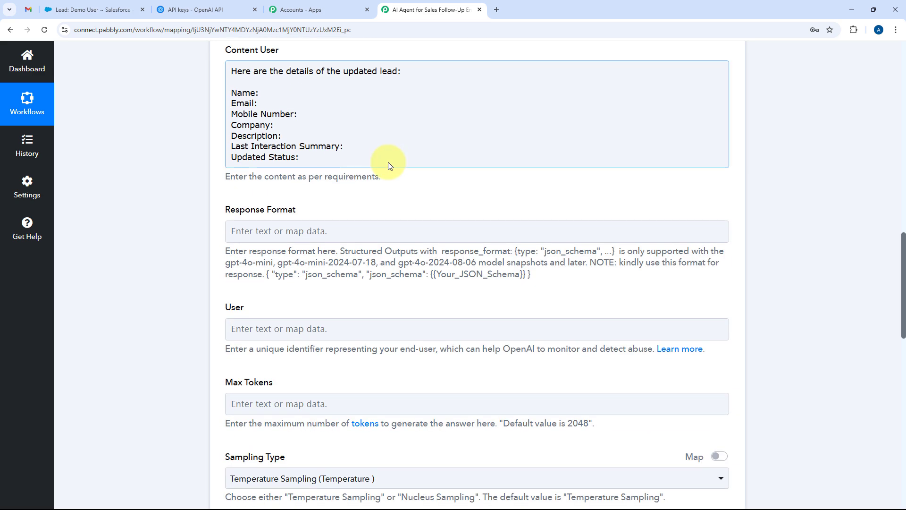
pyautogui.scroll(2, 340, 189)
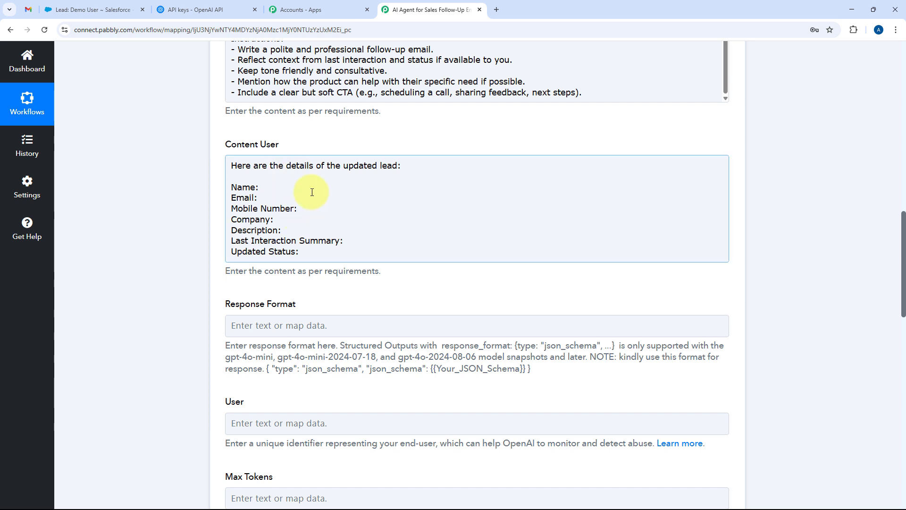
# - Map the Salesforce Lead Updated Name value after the Name label in Content User
pyautogui.click(273, 187)
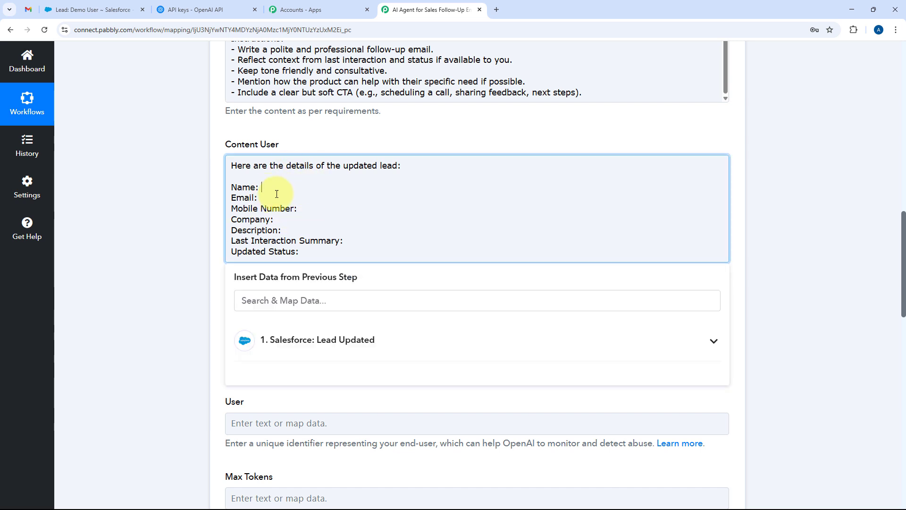
pyautogui.click(376, 342)
pyautogui.scroll(-3, 354, 354)
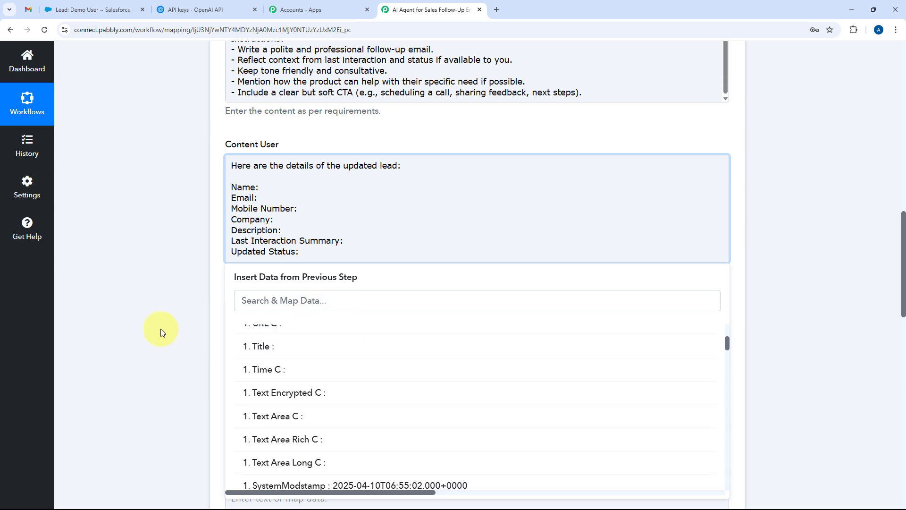
pyautogui.scroll(-2, 162, 330)
pyautogui.scroll(-2, 372, 291)
pyautogui.scroll(-2, 381, 252)
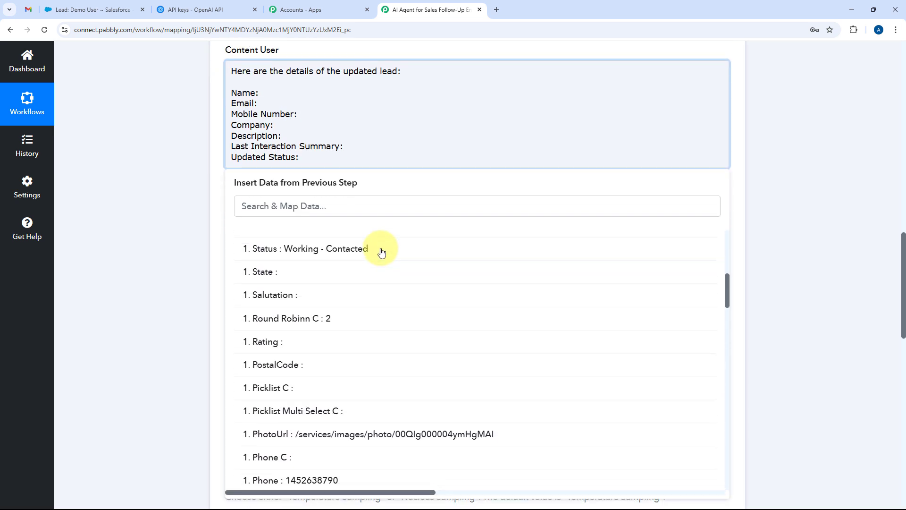
pyautogui.scroll(-3, 381, 252)
pyautogui.scroll(-9, 381, 252)
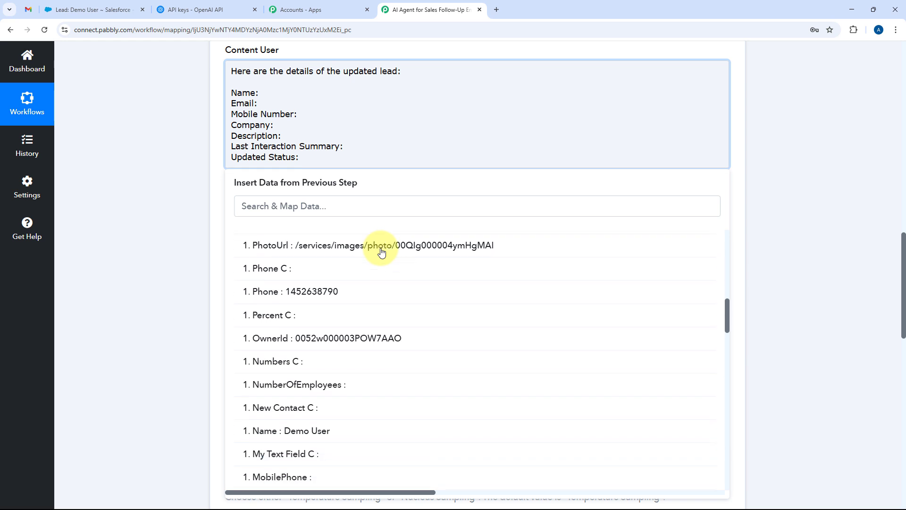
pyautogui.scroll(-10, 381, 251)
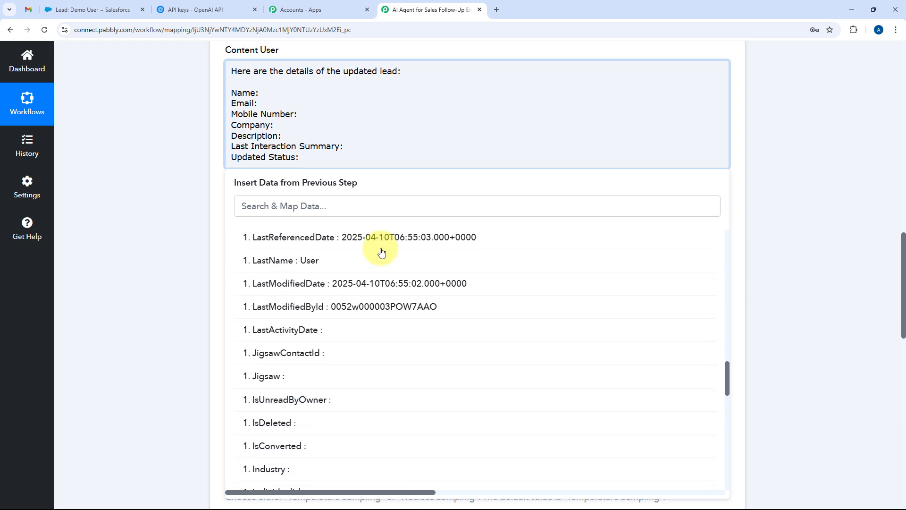
pyautogui.scroll(-10, 382, 252)
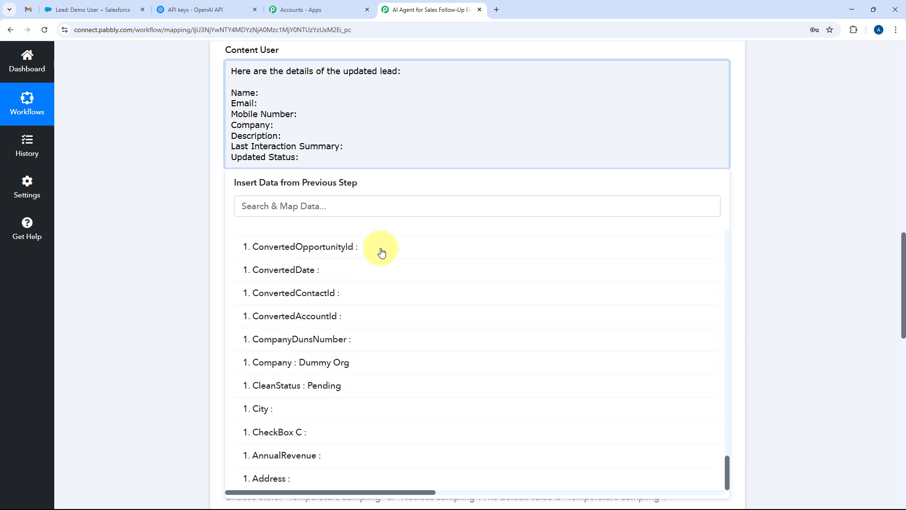
pyautogui.scroll(3, 378, 250)
pyautogui.click(329, 206)
pyautogui.write('Name')
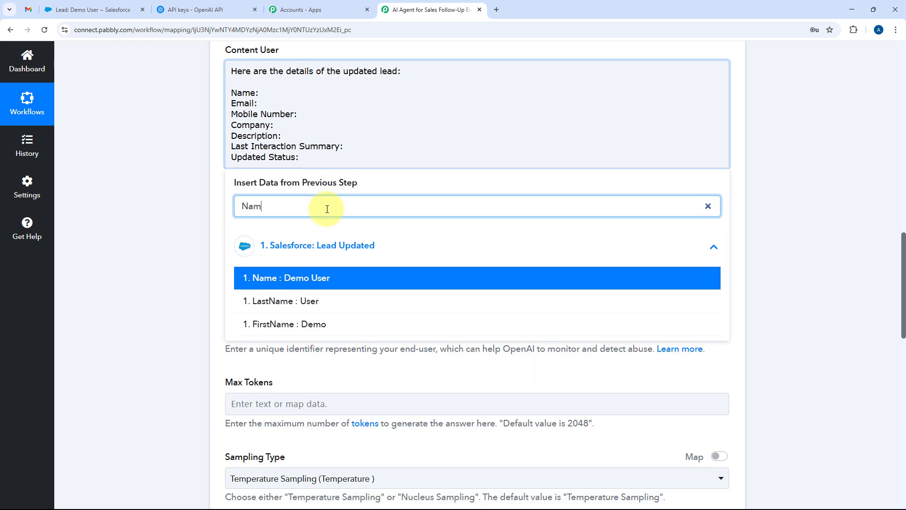
pyautogui.click(314, 279)
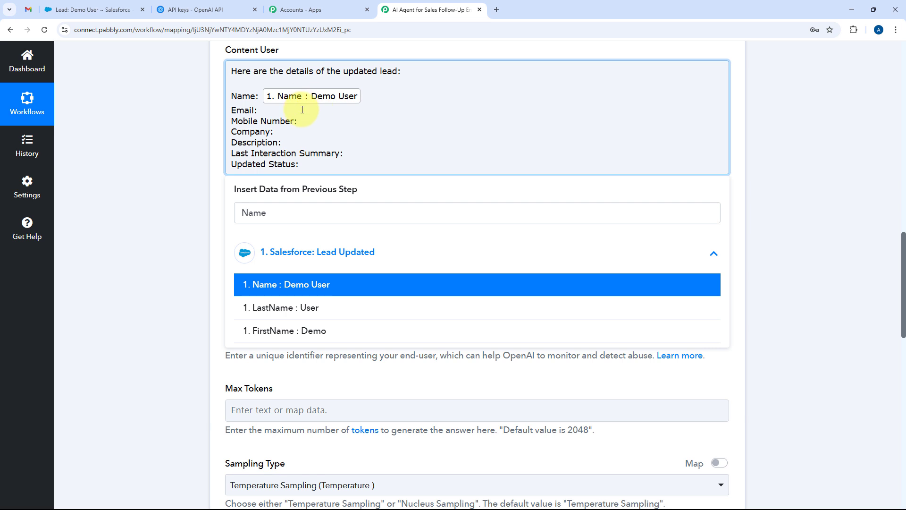
# - Map the lead's Email value from Salesforce after the Email label in Content User
pyautogui.click(302, 109)
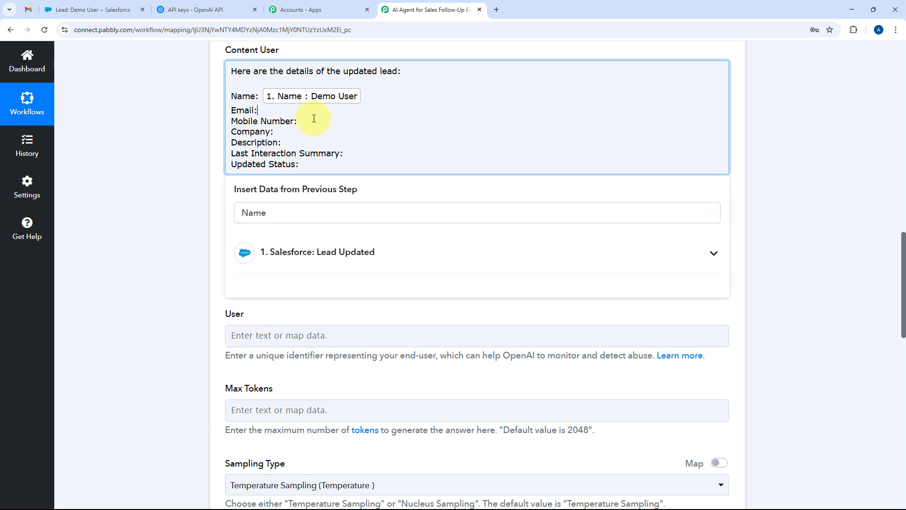
pyautogui.click(299, 255)
pyautogui.doubleClick(297, 212)
pyautogui.write('Emai')
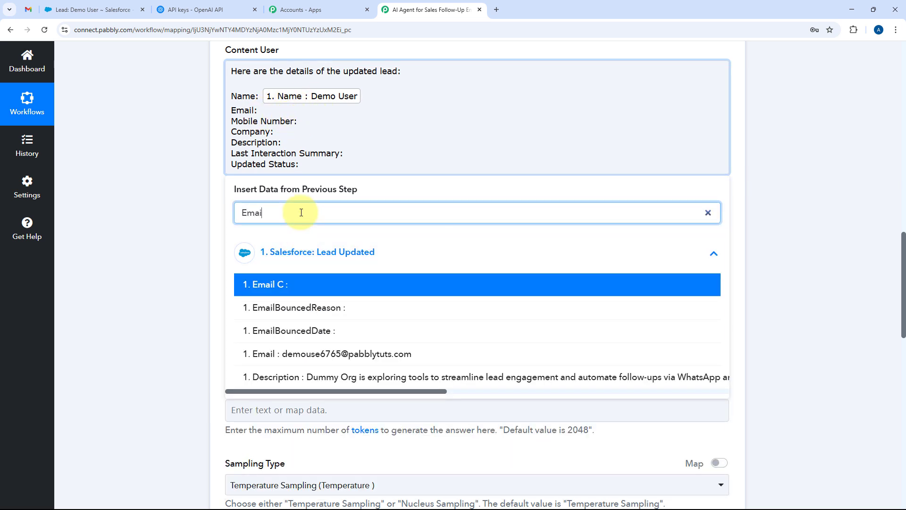
pyautogui.write('l')
pyautogui.click(349, 354)
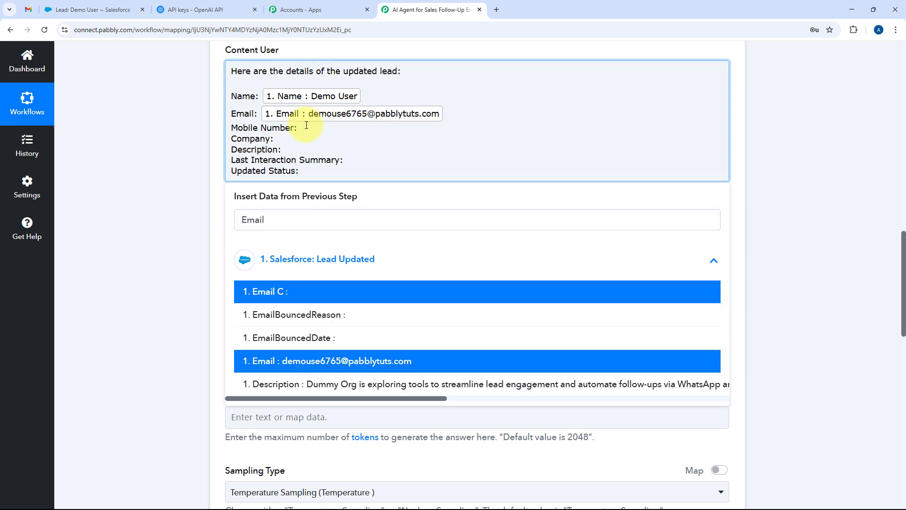
# - Map the lead's Phone value from Salesforce after the Mobile Number label in Content User
pyautogui.click(306, 125)
pyautogui.doubleClick(282, 223)
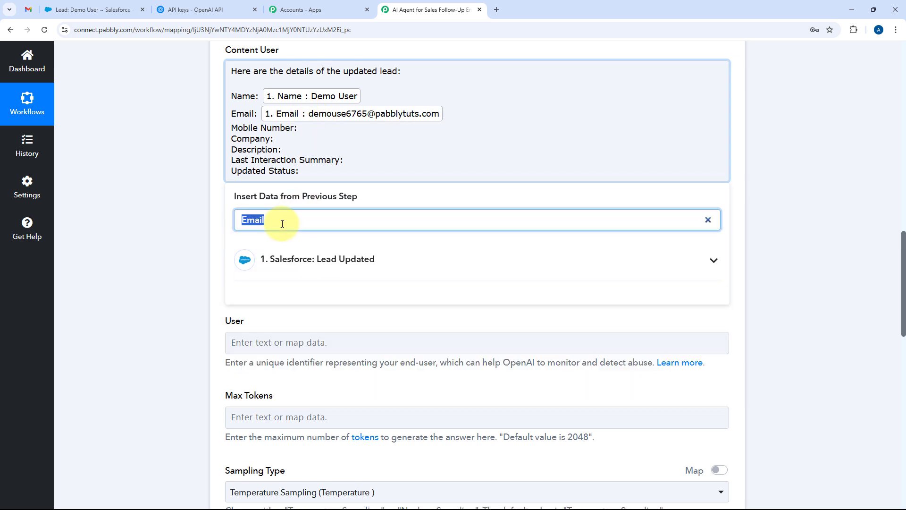
pyautogui.write('Mobi')
pyautogui.press('BackSpace')
pyautogui.press('BackSpace')
pyautogui.press('BackSpace')
pyautogui.press('BackSpace')
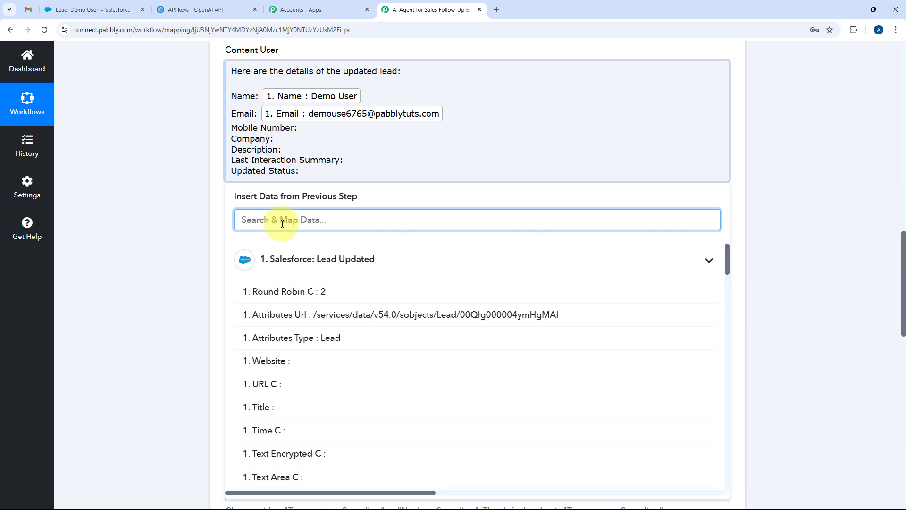
pyautogui.write('Ph')
pyautogui.click(285, 337)
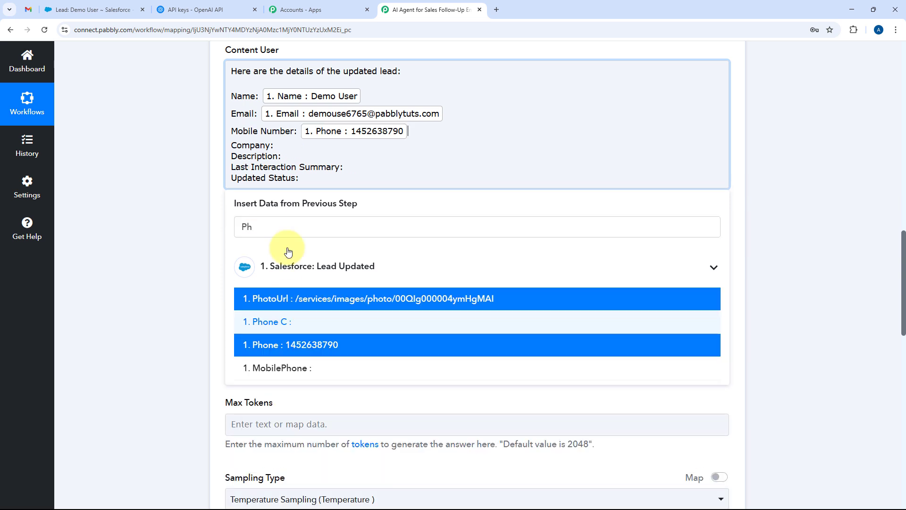
# - Map the lead's Company value from Salesforce after the Company label in Content User
pyautogui.doubleClick(294, 225)
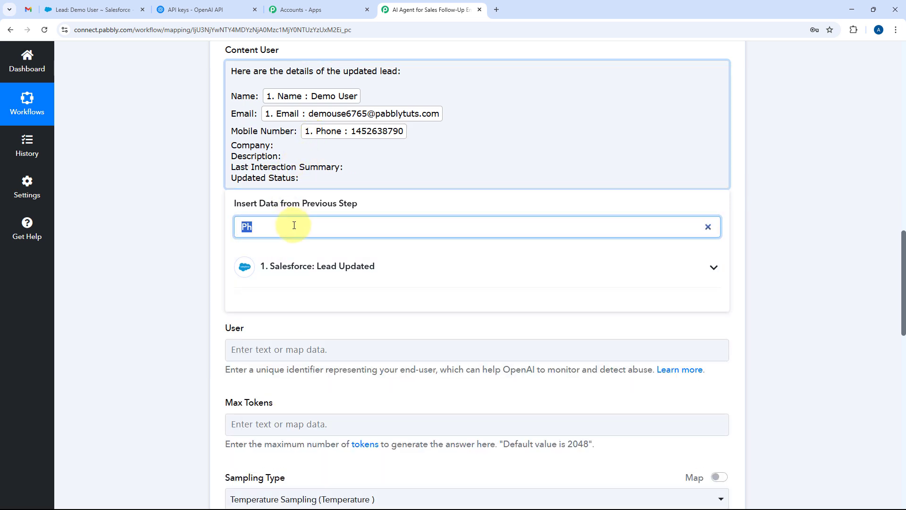
pyautogui.write('Com')
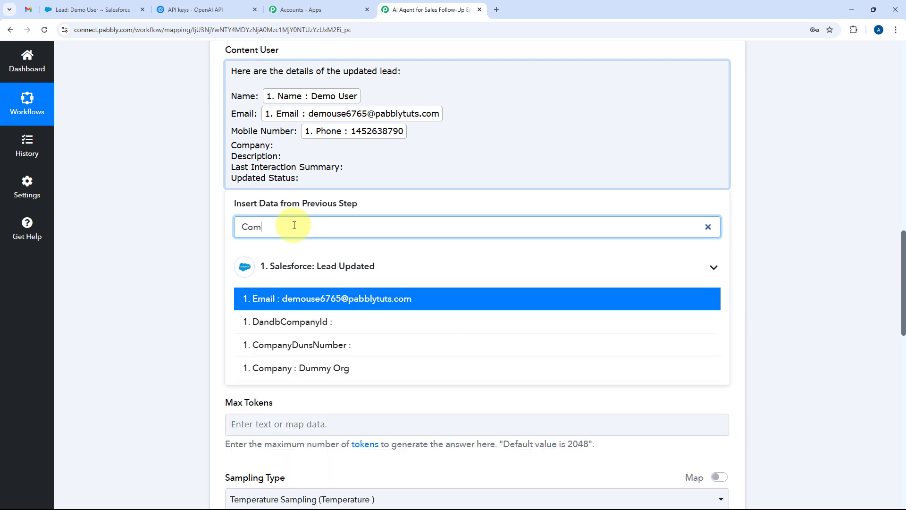
pyautogui.click(334, 368)
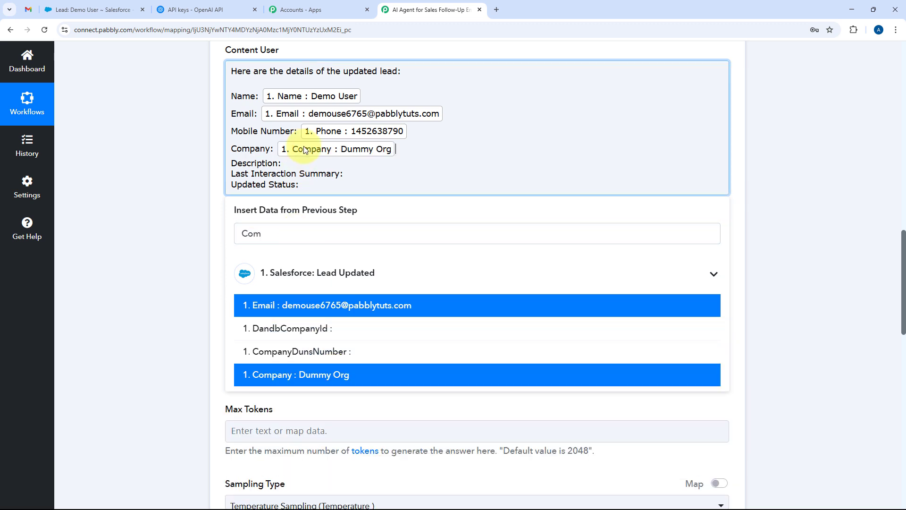
# - Map the lead's Description value from Salesforce after the Description label in Content User
pyautogui.click(292, 231)
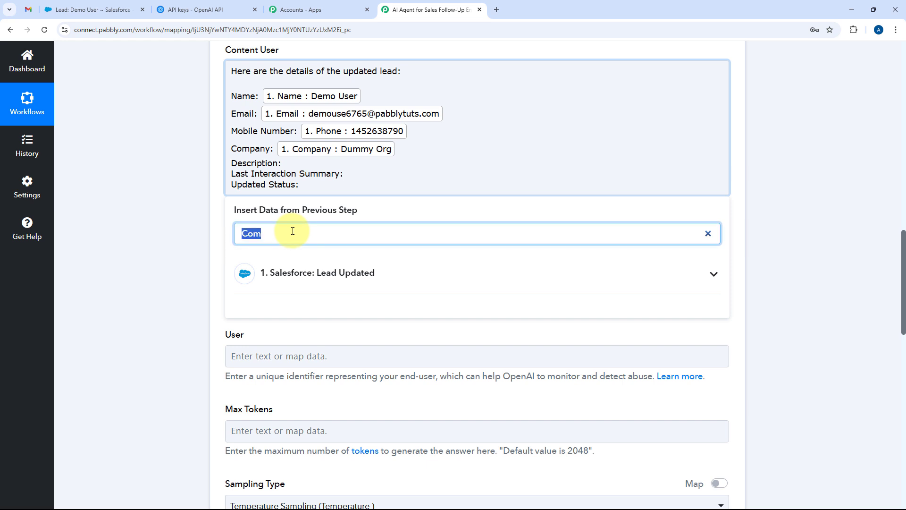
pyautogui.write('Des')
pyautogui.click(314, 311)
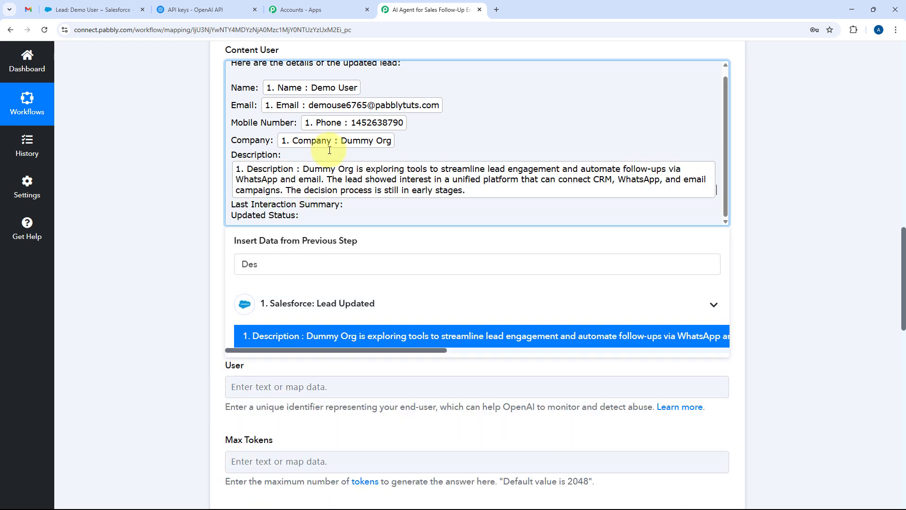
# - Map the Salesforce Last Conversation Update C value after the Last Interaction Summary label in Content User
pyautogui.click(340, 267)
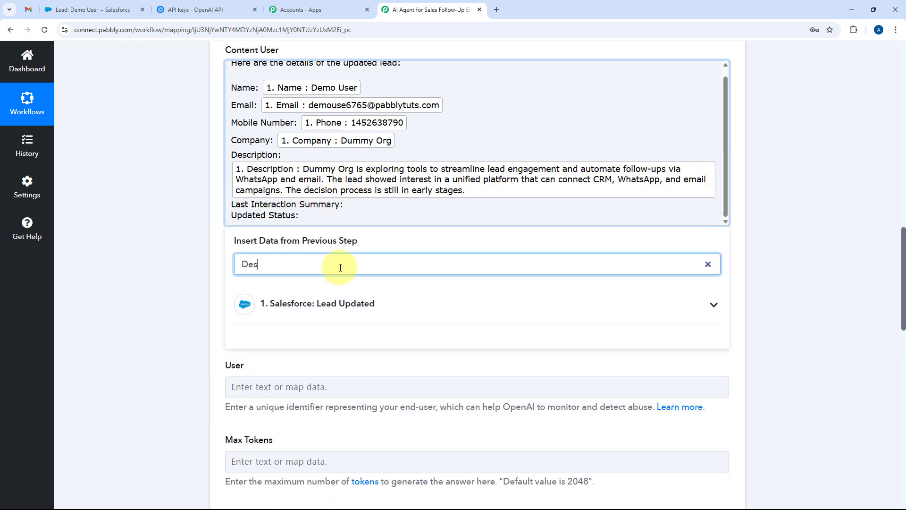
pyautogui.write('L')
pyautogui.press('BackSpace')
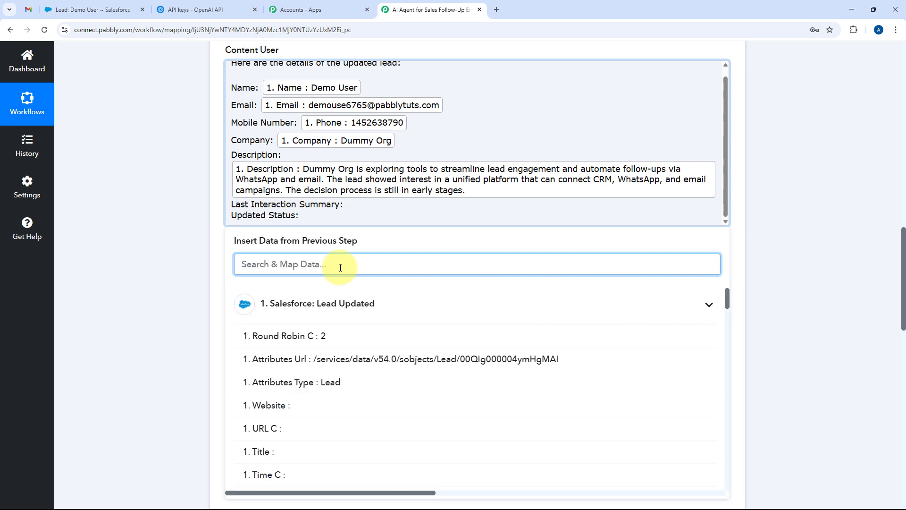
pyautogui.write('Last')
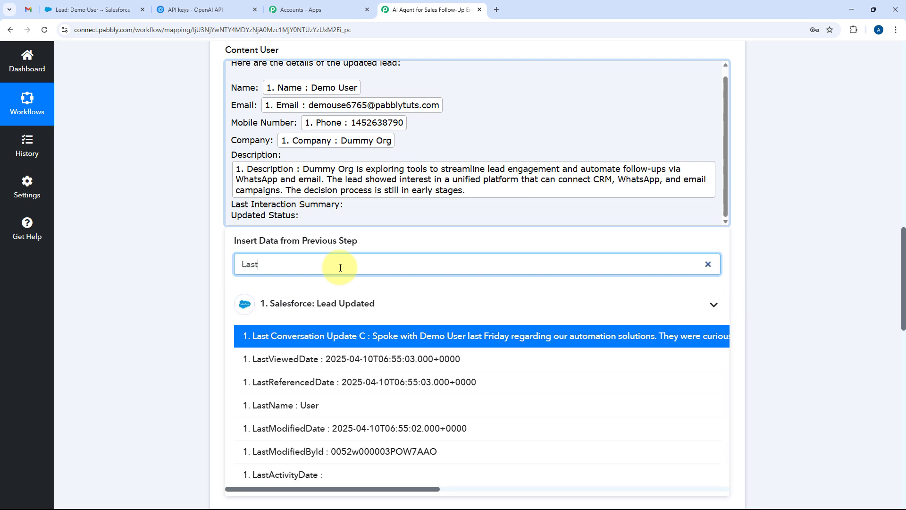
pyautogui.click(391, 330)
# - Map the Salesforce Lead Current Status C value after the Updated Status label in Content User
pyautogui.scroll(-1, 338, 191)
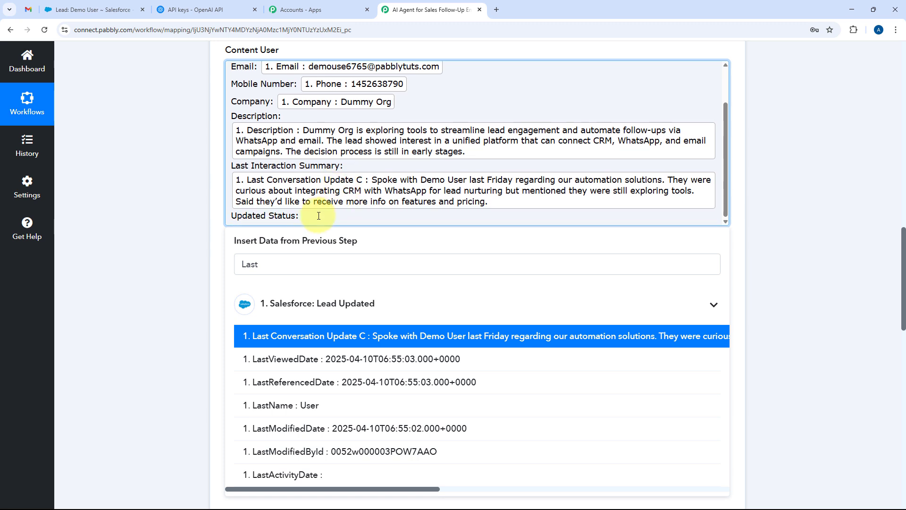
pyautogui.click(318, 215)
pyautogui.click(299, 257)
pyautogui.doubleClick(299, 257)
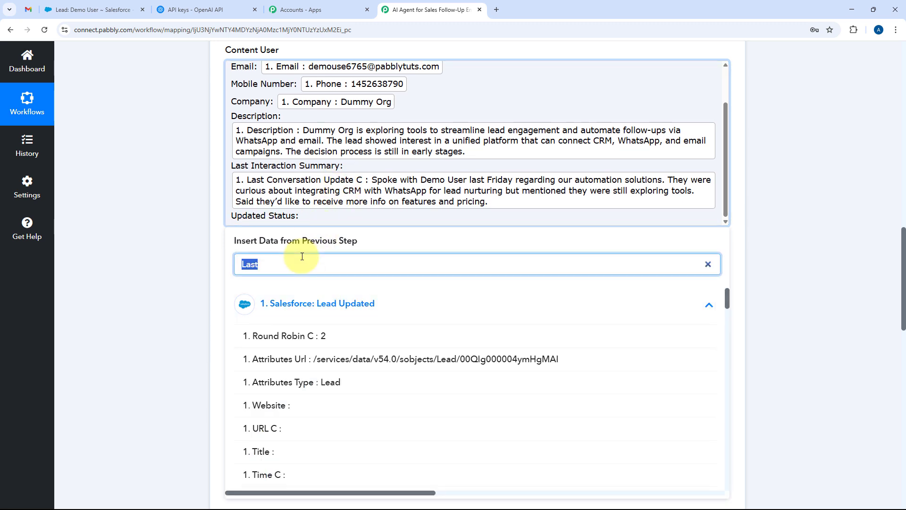
pyautogui.write('Cus')
pyautogui.press('BackSpace')
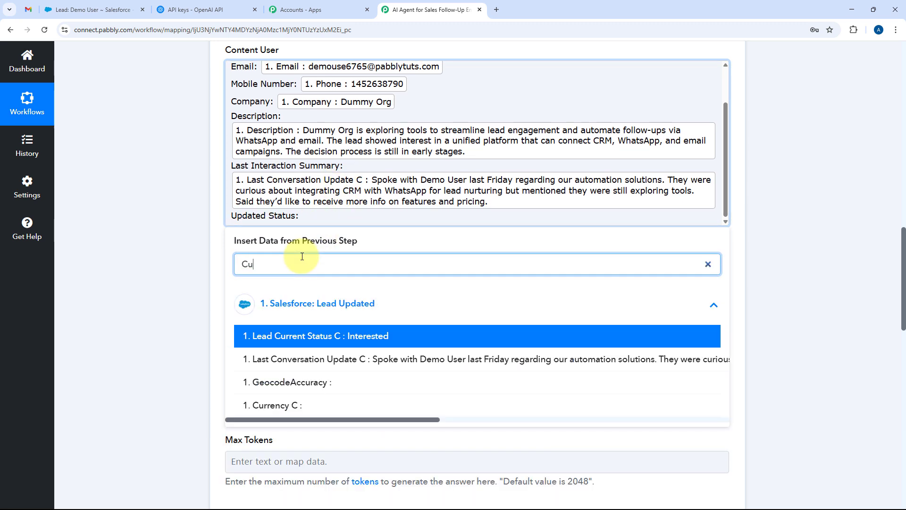
pyautogui.write('r')
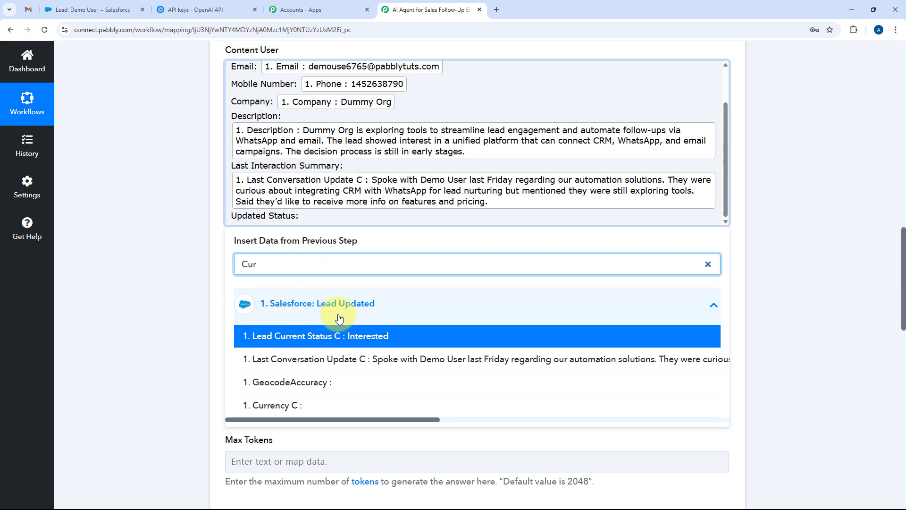
pyautogui.click(347, 344)
pyautogui.click(151, 184)
# - Review the ChatGPT (Structured AI Output) action's model, roles, Content System prompt and mapped Content User details
pyautogui.scroll(2, 201, 178)
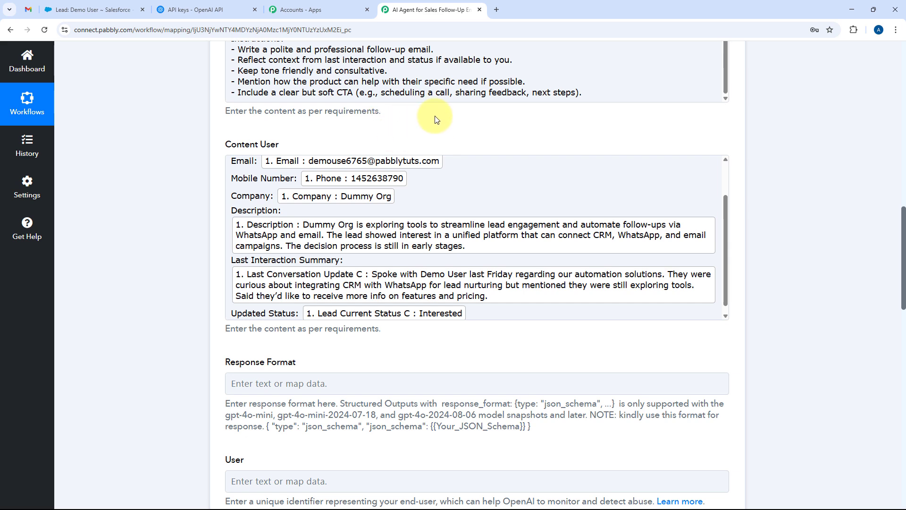
pyautogui.scroll(10, 435, 119)
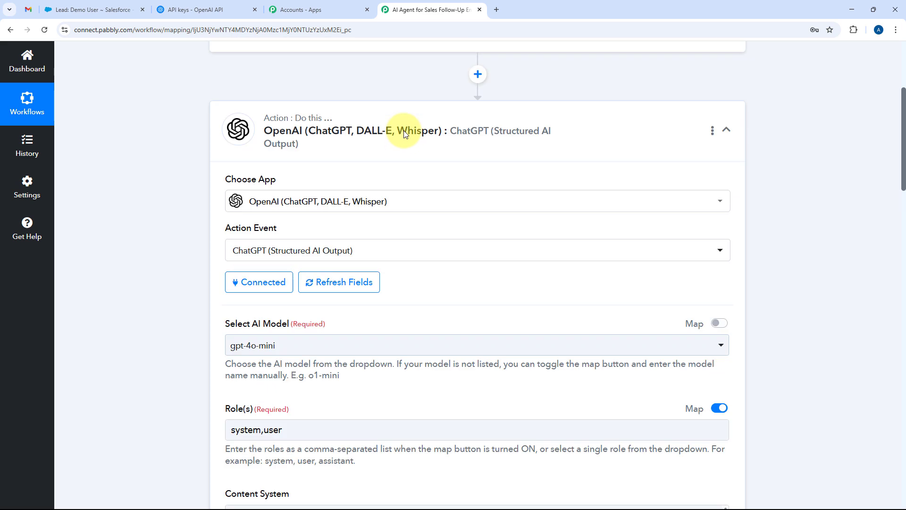
pyautogui.scroll(2, 404, 130)
pyautogui.scroll(-3, 395, 147)
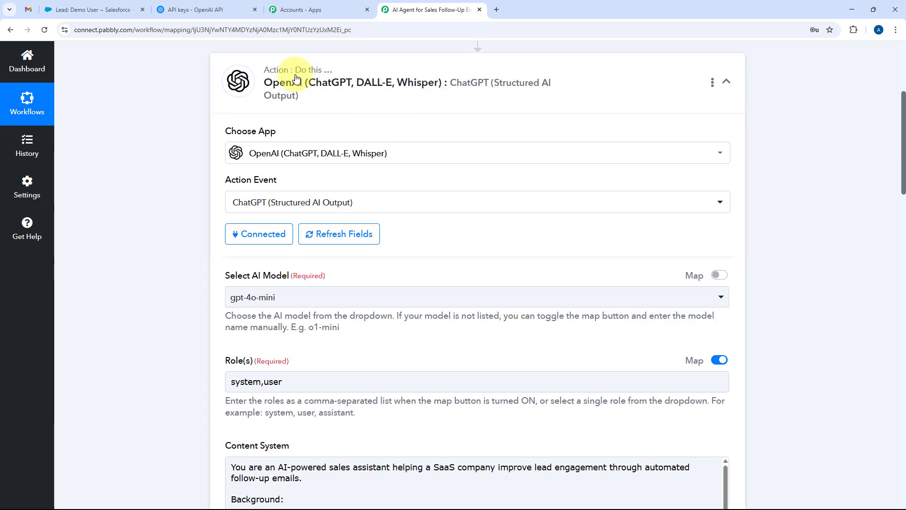
pyautogui.scroll(-8, 188, 165)
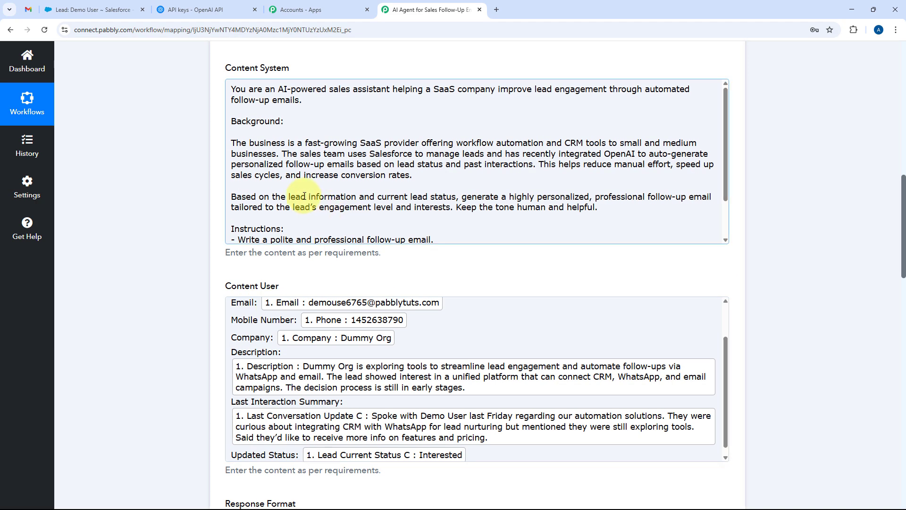
pyautogui.scroll(-2, 304, 196)
pyautogui.scroll(-5, 156, 201)
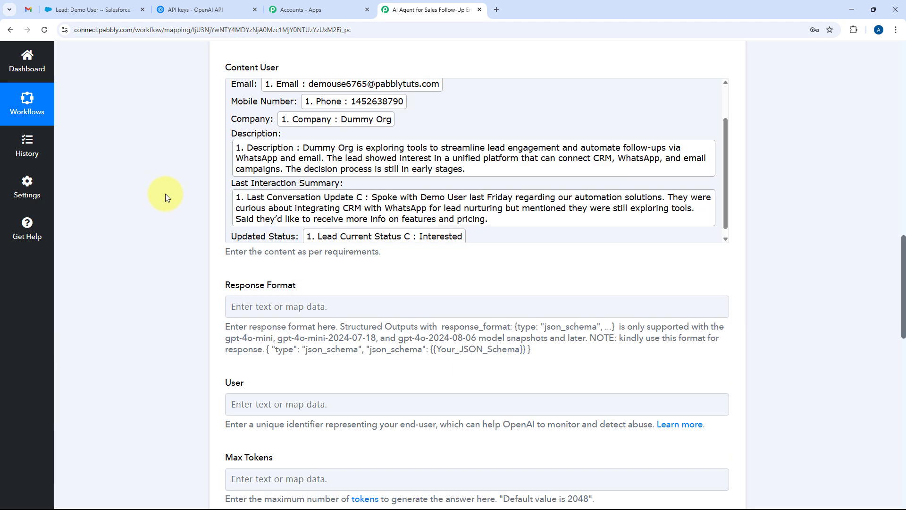
pyautogui.scroll(3, 192, 186)
pyautogui.scroll(-6, 196, 177)
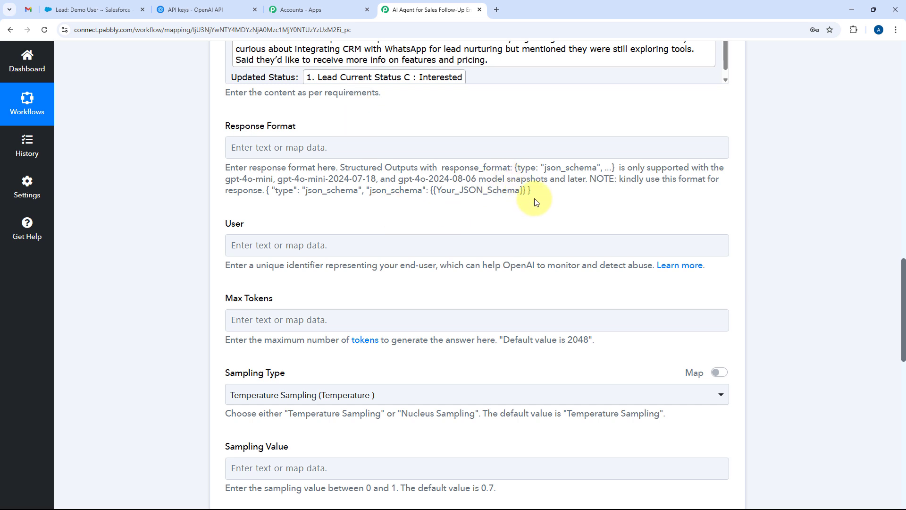
# - Copy the json_schema template from the help text into Response Format and delete its {{Your_JSON_Schema}} placeholder
pyautogui.moveTo(219, 132); pyautogui.dragTo(310, 135)
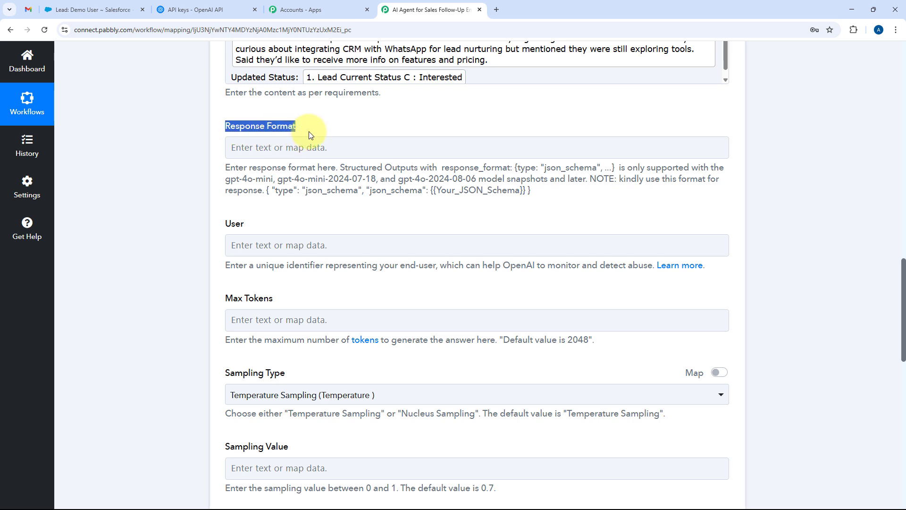
pyautogui.moveTo(267, 191); pyautogui.dragTo(552, 196)
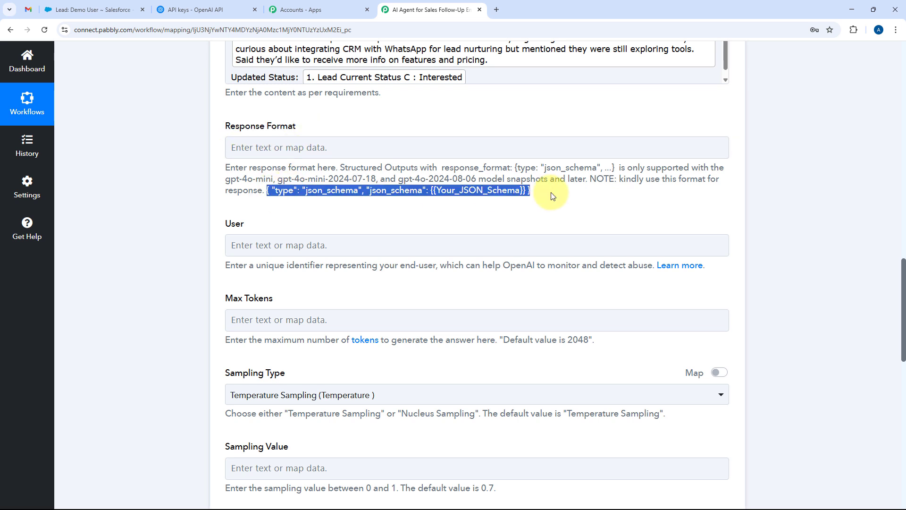
pyautogui.hotkey('ctrl', 'c')
pyautogui.click(342, 146)
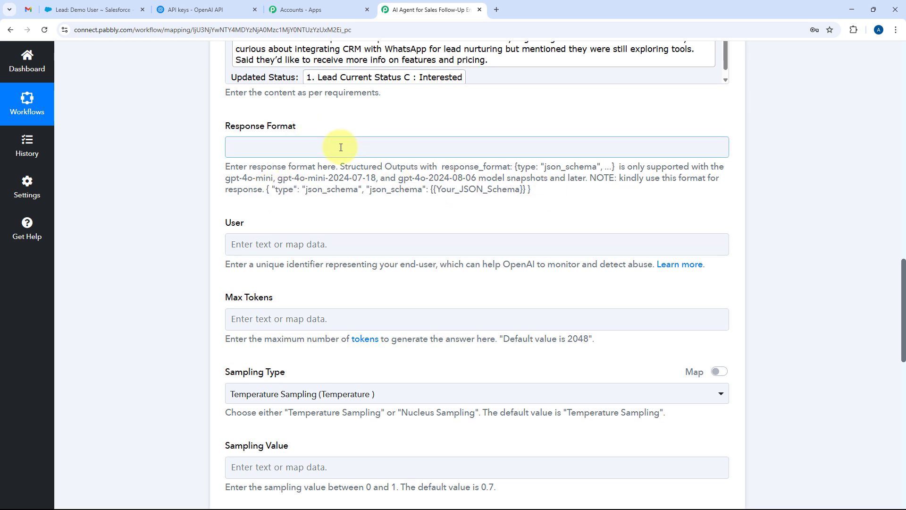
pyautogui.hotkey('ctrl', 'v')
pyautogui.click(213, 145)
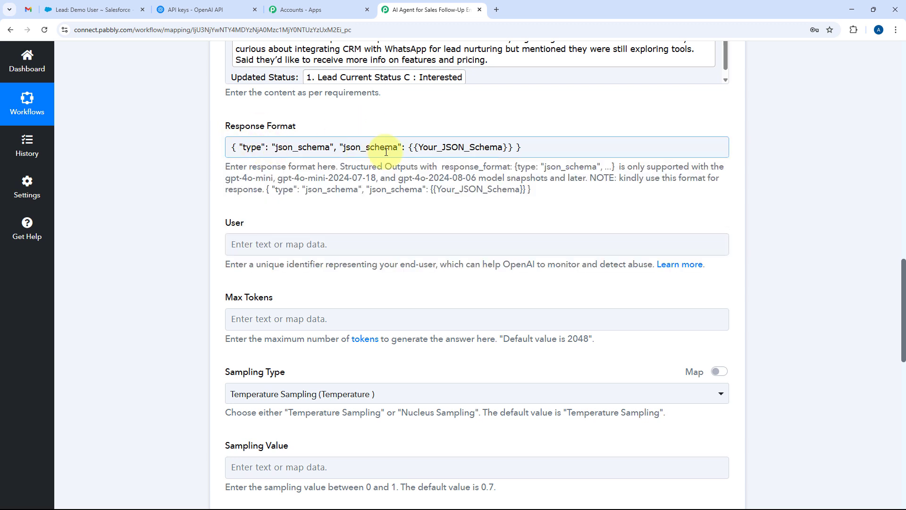
pyautogui.moveTo(410, 147); pyautogui.dragTo(511, 148)
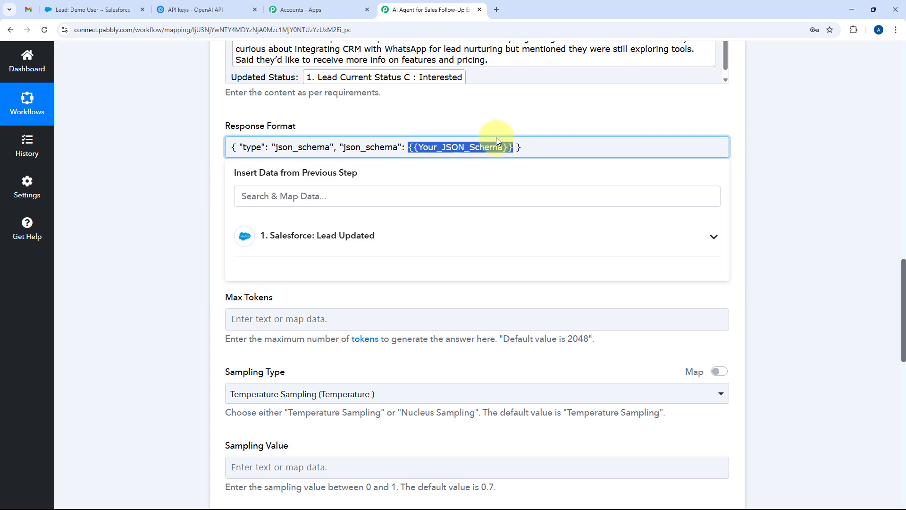
pyautogui.press('BackSpace')
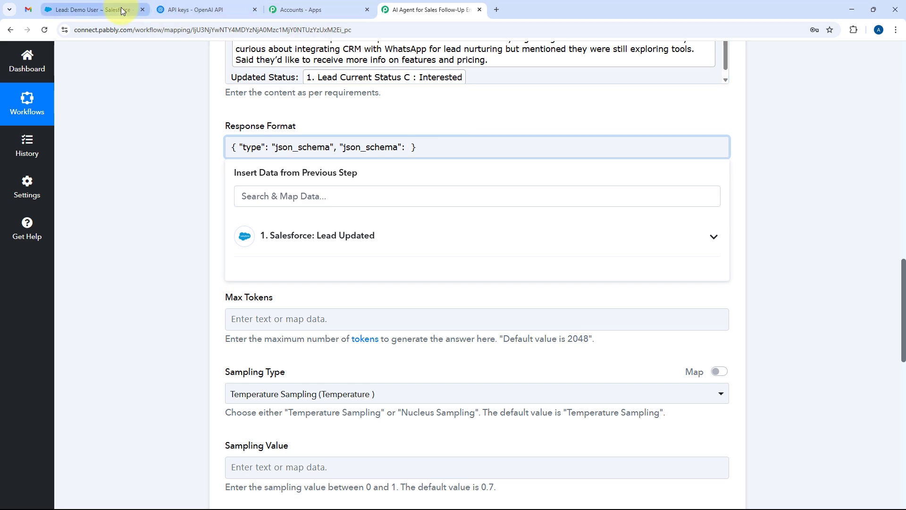
# - Switch to the OpenAI platform, dismiss the saved-key dialog and open the Structured Outputs guide in the documentation
pyautogui.click(194, 9)
pyautogui.click(555, 377)
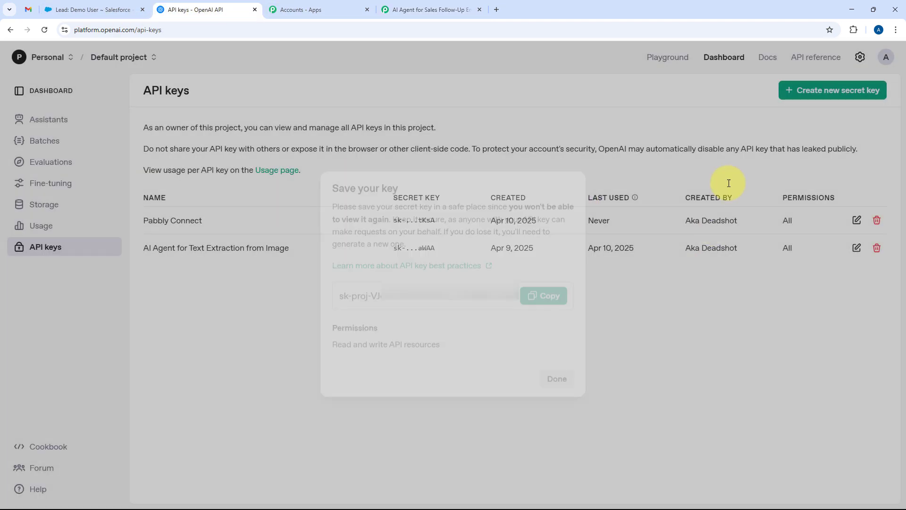
pyautogui.click(766, 57)
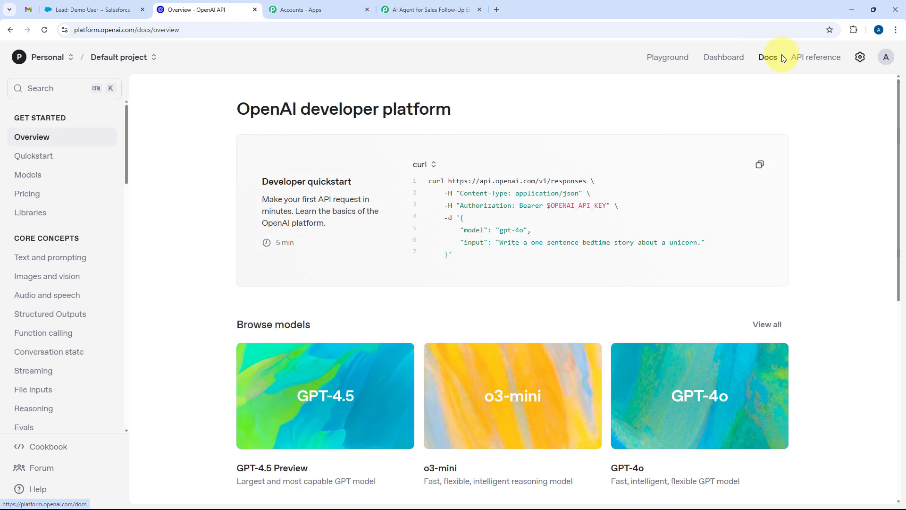
pyautogui.click(65, 317)
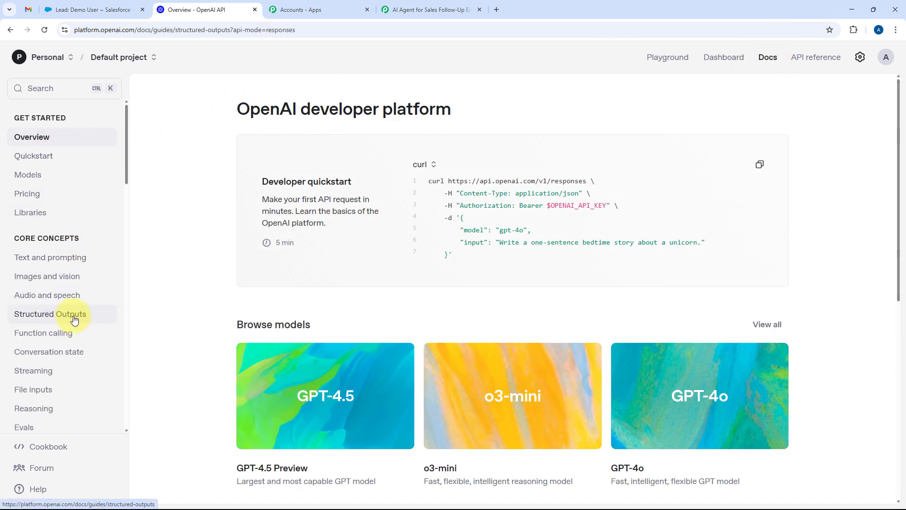
# - Generate a JSON schema with the prompt "I want to gent Email body and subject line in response."
pyautogui.click(260, 256)
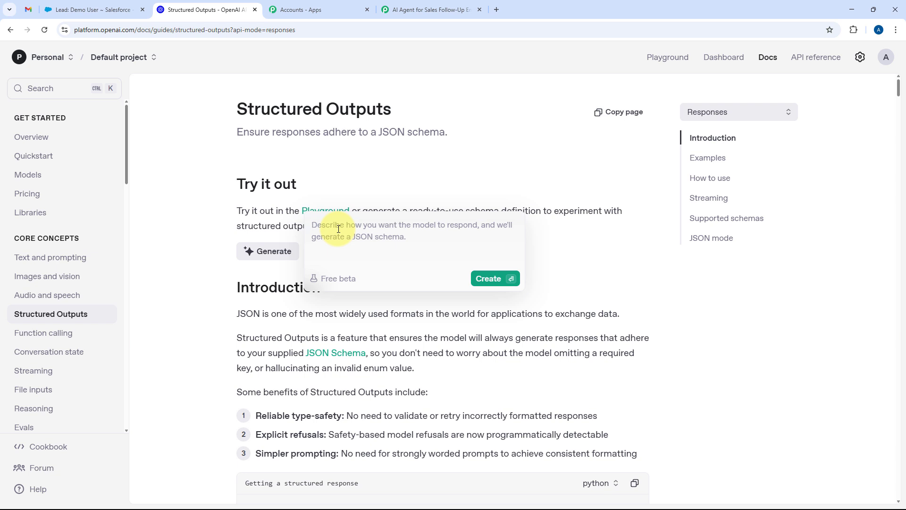
pyautogui.write('I wan')
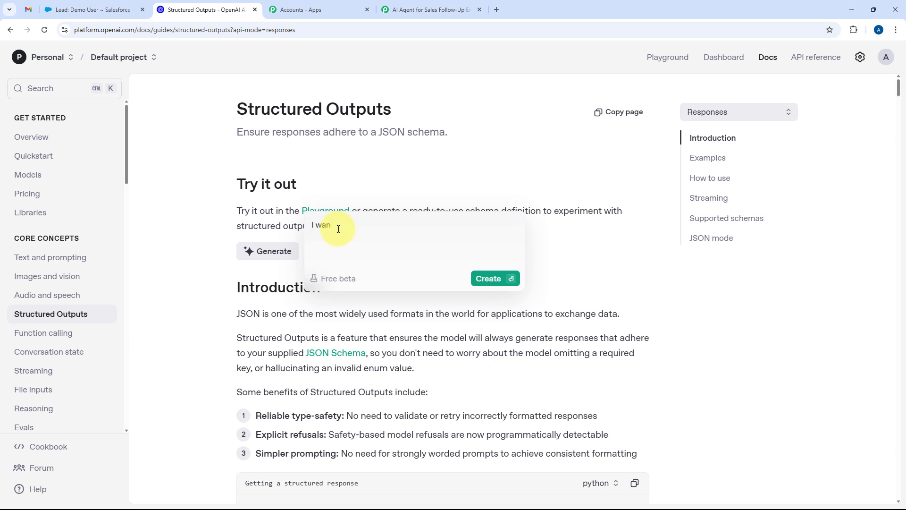
pyautogui.write(' t to gent Email body and sub')
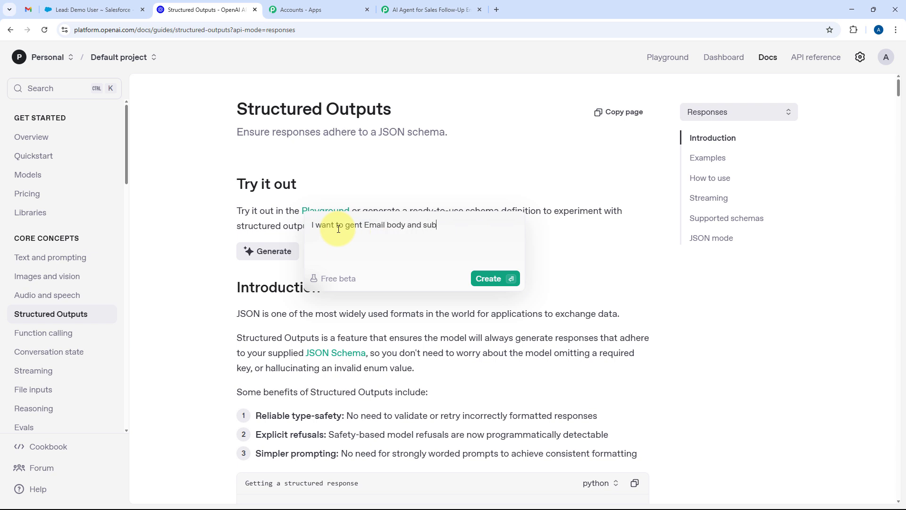
pyautogui.write('jectline in response')
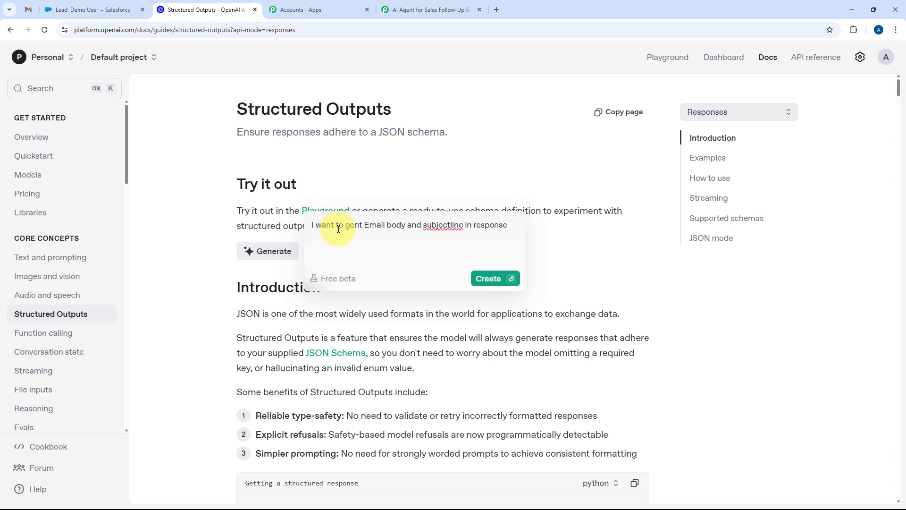
pyautogui.click(451, 225)
pyautogui.write('.')
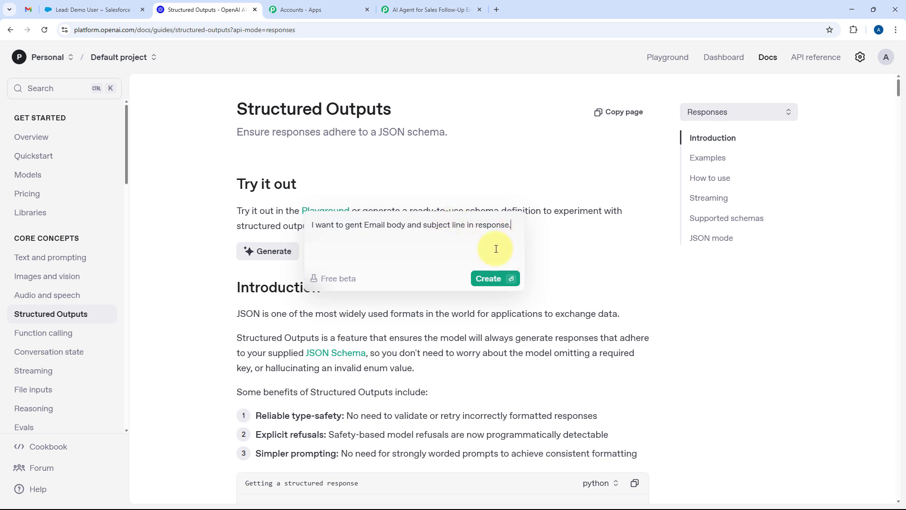
pyautogui.click(491, 285)
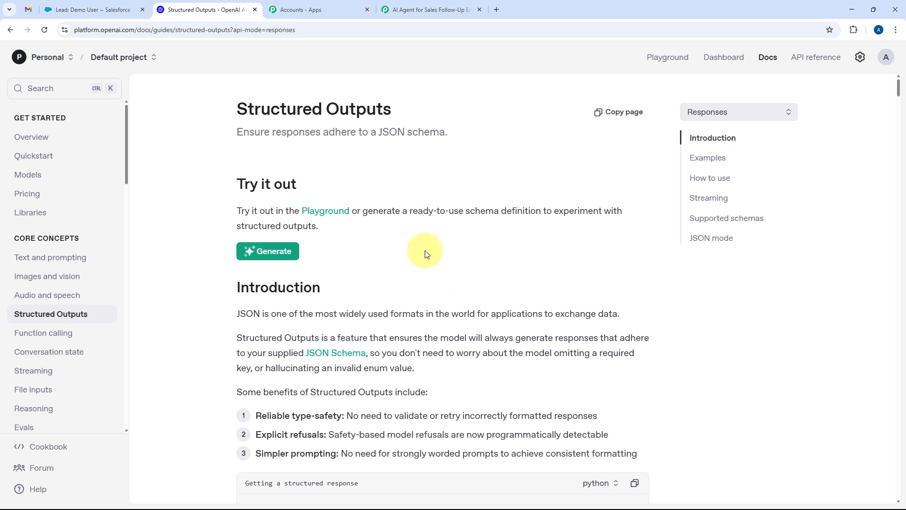
# - Copy the generated email schema and paste it as the "json_schema" value in Pabbly Connect's Response Format field
pyautogui.scroll(-2, 401, 242)
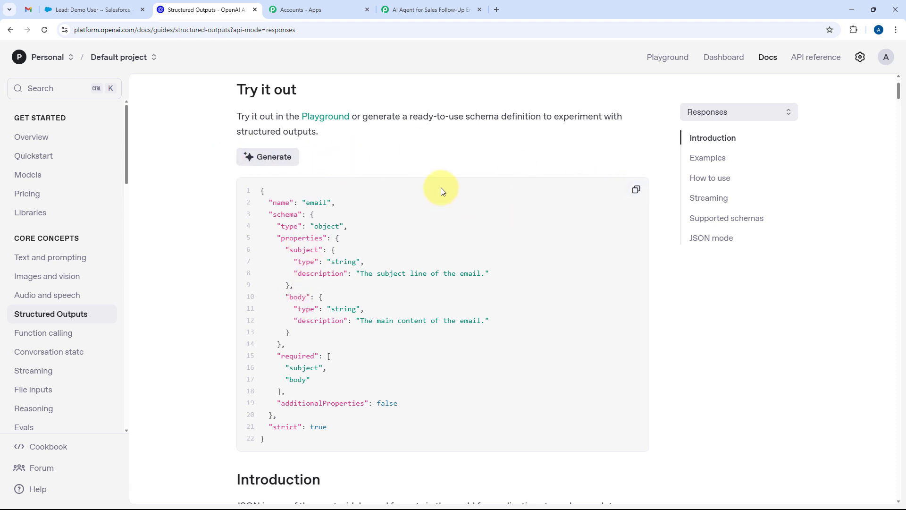
pyautogui.click(636, 189)
pyautogui.click(412, 8)
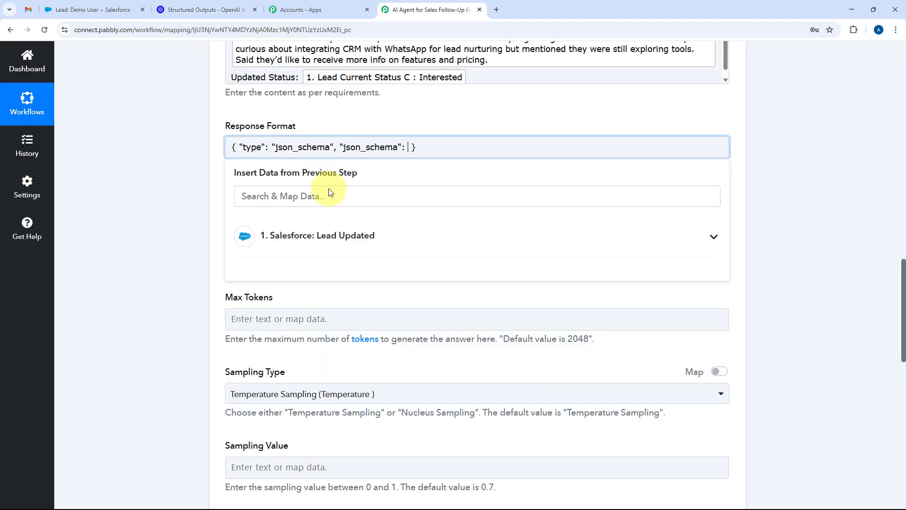
pyautogui.click(405, 147)
pyautogui.rightClick(407, 148)
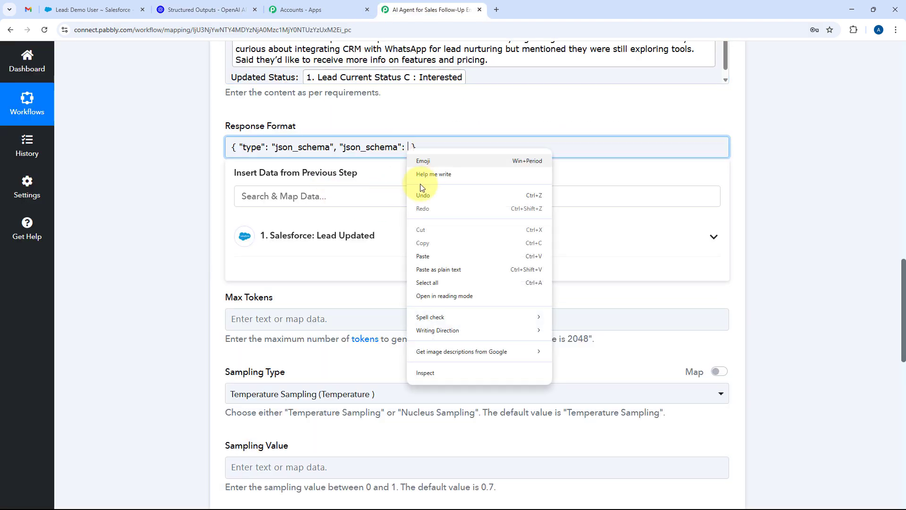
pyautogui.click(425, 255)
pyautogui.click(422, 108)
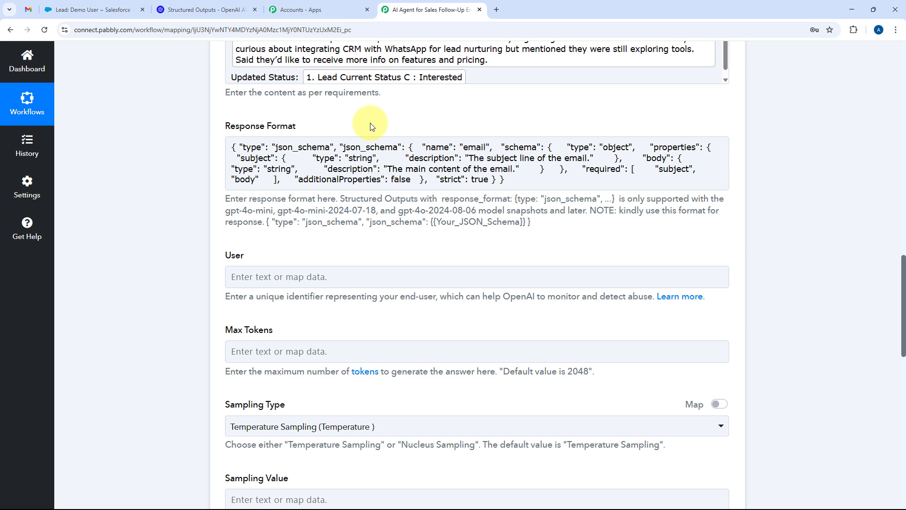
pyautogui.scroll(-3, 370, 125)
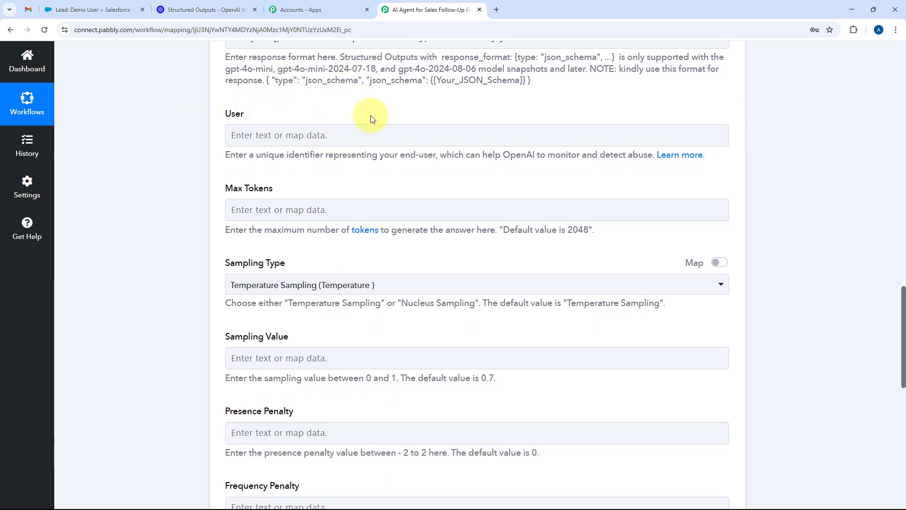
# - Save the OpenAI action and send its test request, leaving the optional user, token, sampling and penalty fields blank
pyautogui.moveTo(256, 154); pyautogui.dragTo(323, 155)
pyautogui.click(323, 172)
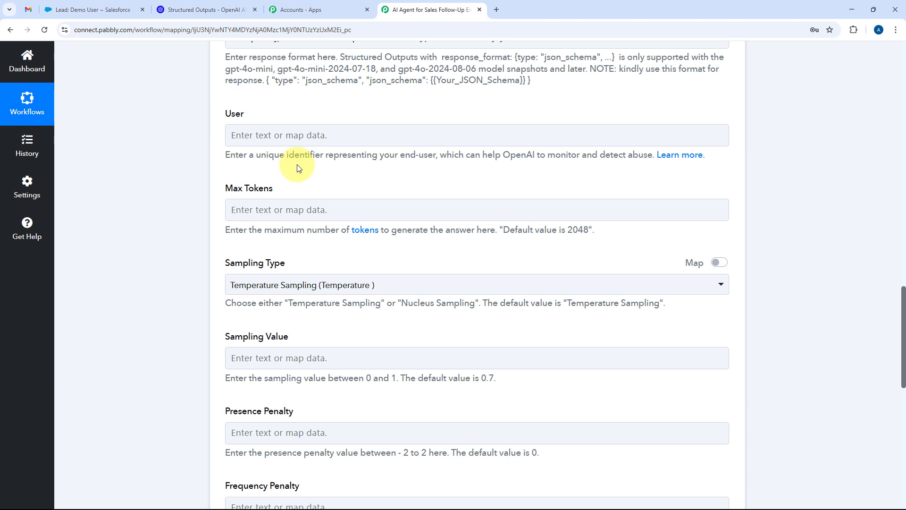
pyautogui.scroll(-1, 298, 168)
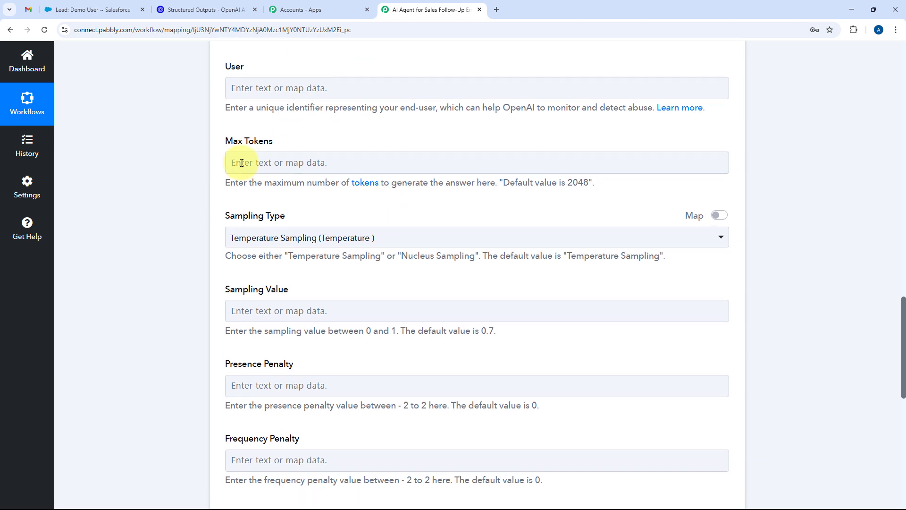
pyautogui.scroll(-1, 299, 151)
pyautogui.scroll(-1, 334, 166)
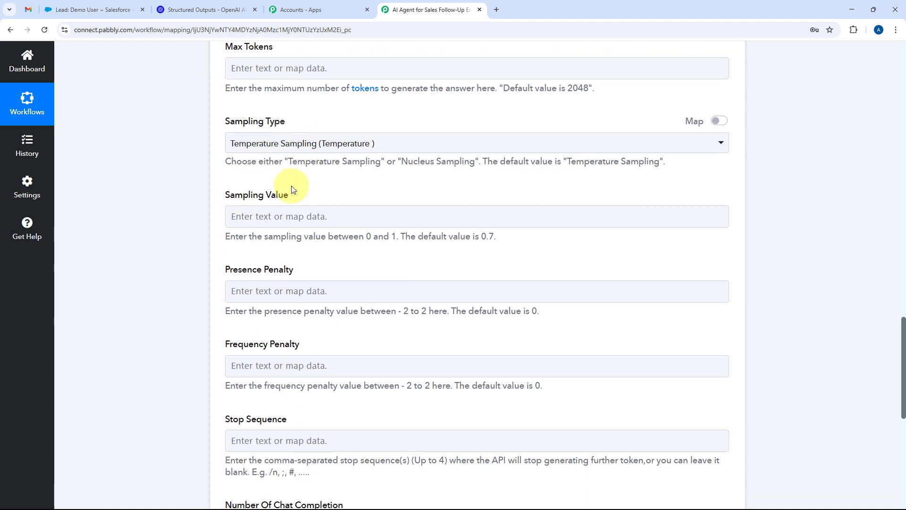
pyautogui.scroll(1, 357, 186)
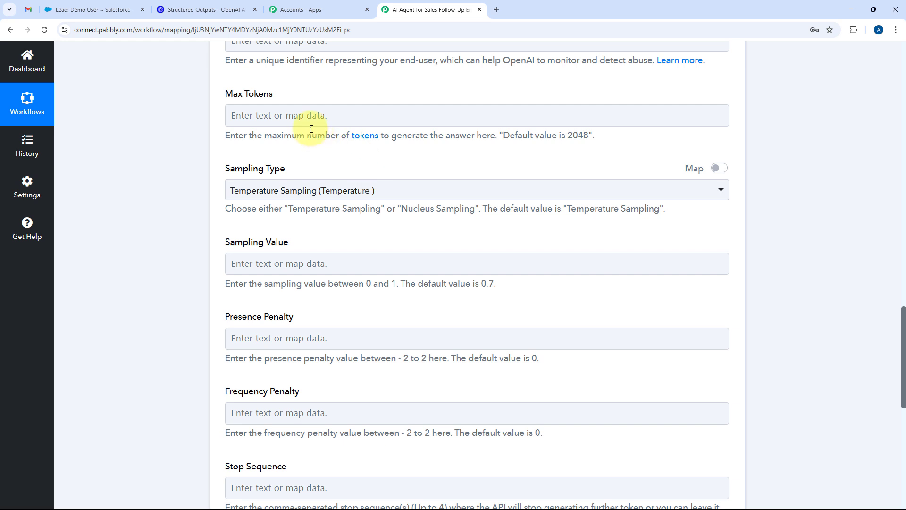
pyautogui.scroll(-4, 200, 163)
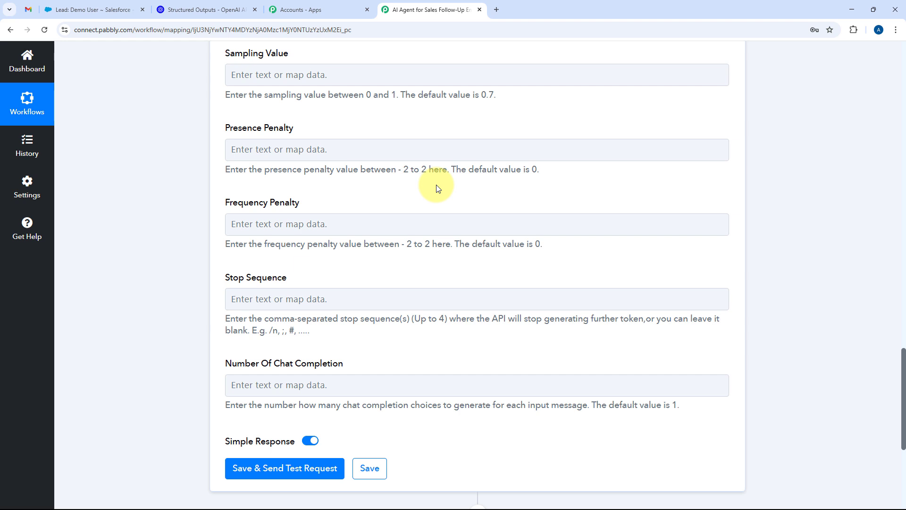
pyautogui.scroll(-3, 436, 186)
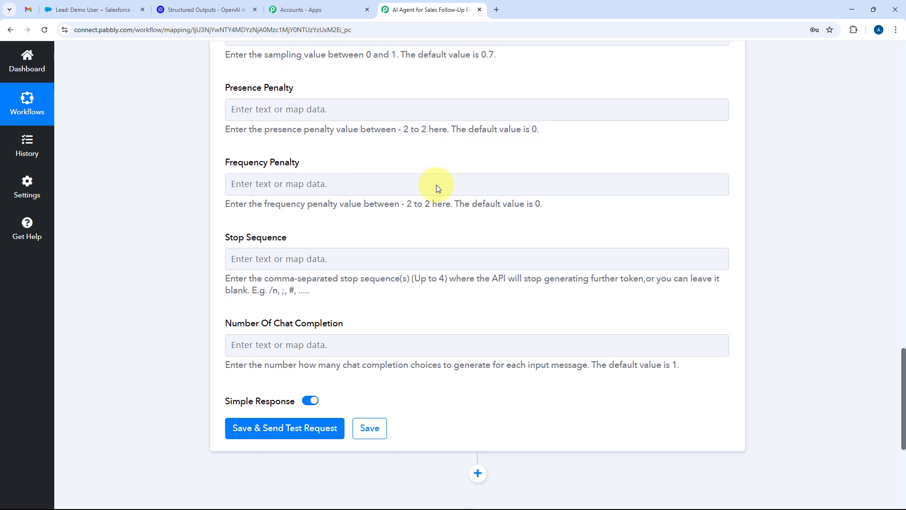
pyautogui.click(343, 325)
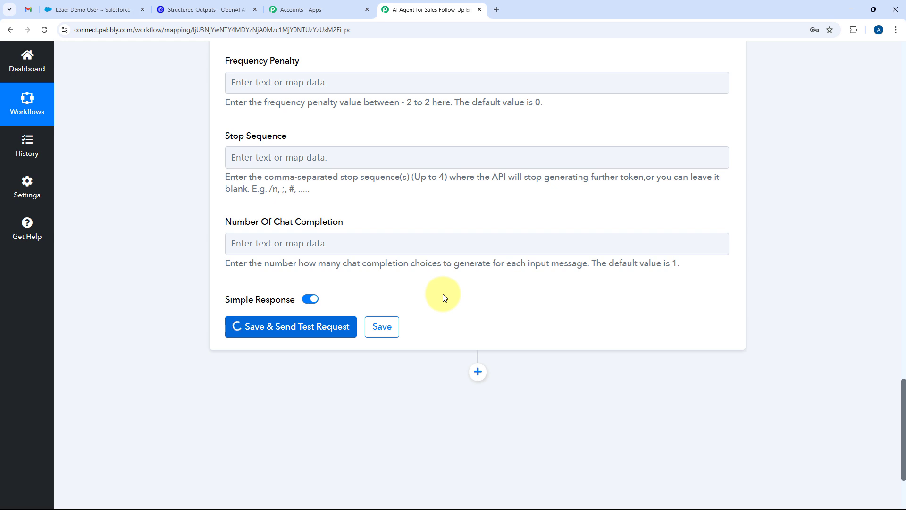
pyautogui.scroll(-2, 460, 279)
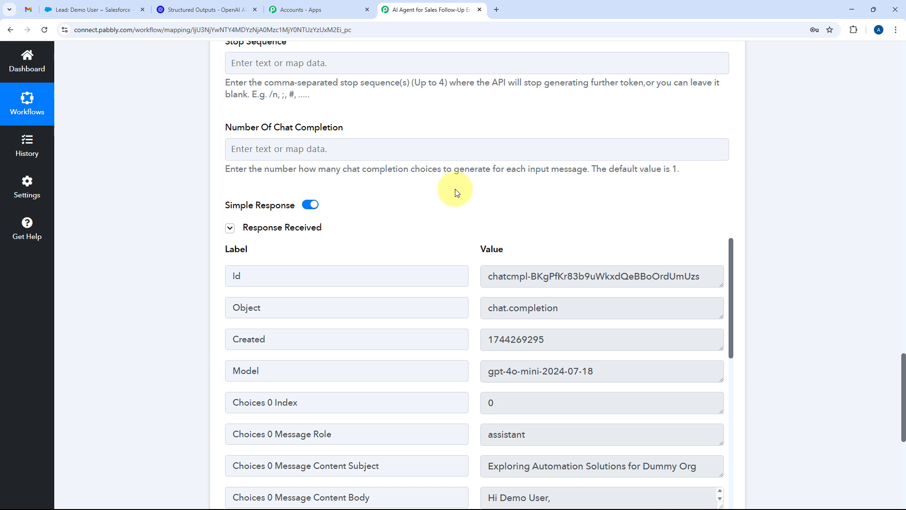
# - Examine the subject line returned in the OpenAI response under Choices 0 Message Content Subject
pyautogui.scroll(-6, 456, 192)
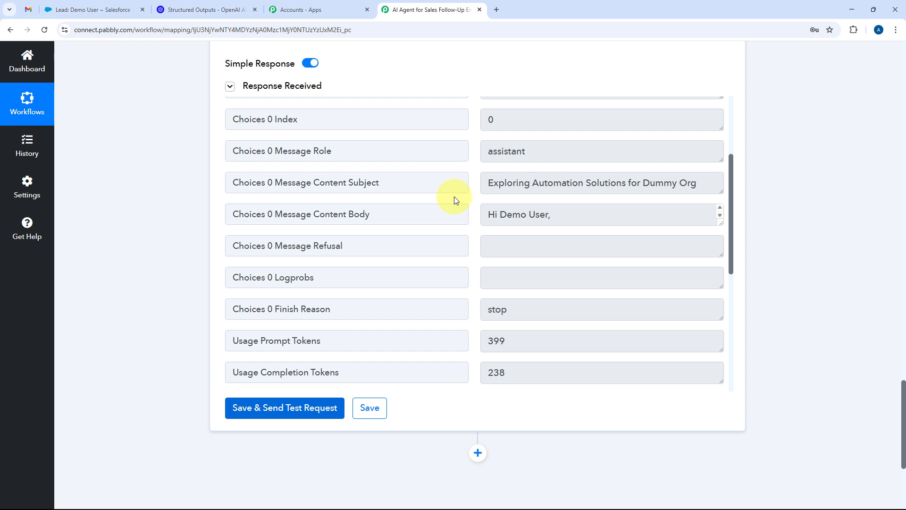
pyautogui.moveTo(384, 182)
pyautogui.mouseDown()
pyautogui.moveTo(297, 182)
pyautogui.moveTo(396, 183)
pyautogui.mouseUp()
pyautogui.click(298, 182)
pyautogui.moveTo(656, 183); pyautogui.dragTo(663, 183)
pyautogui.moveTo(722, 191); pyautogui.dragTo(477, 184)
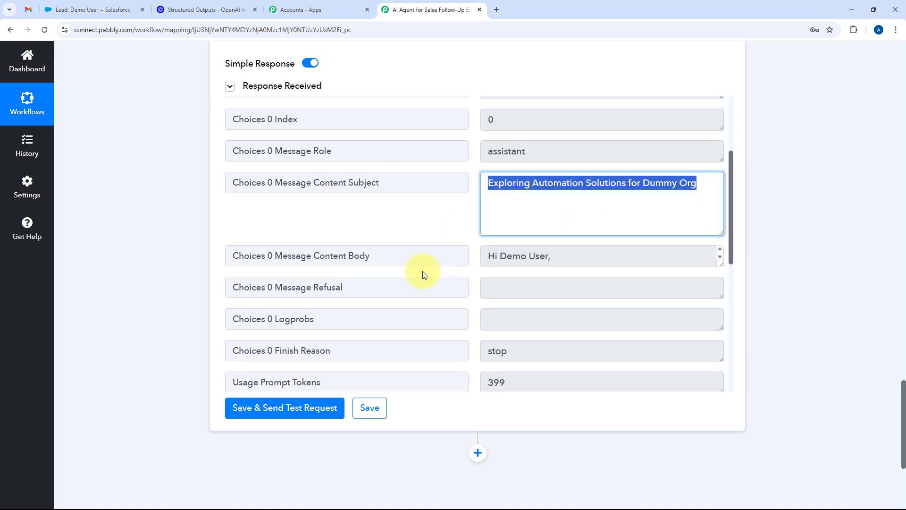
# - Enlarge the Choices 0 Message Content Body value and read the generated email through to its signature placeholders
pyautogui.click(405, 259)
pyautogui.click(687, 255)
pyautogui.scroll(-3, 599, 176)
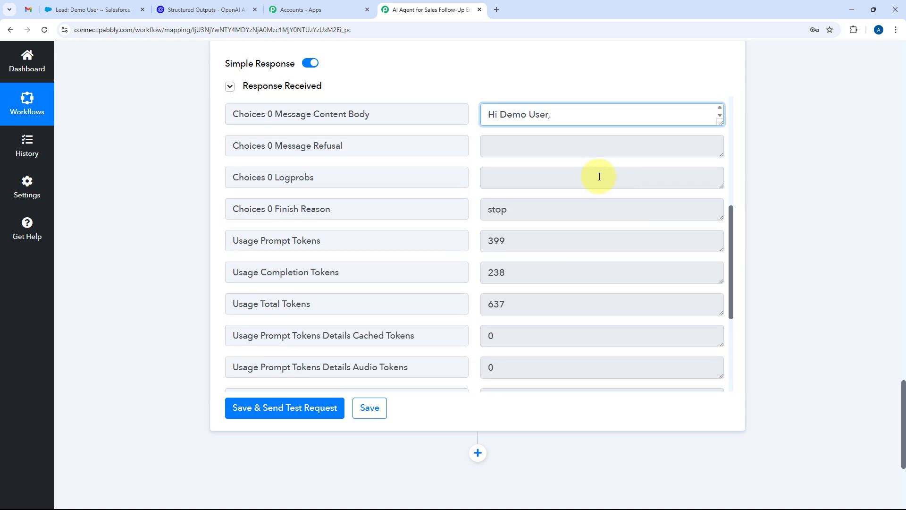
pyautogui.moveTo(720, 124); pyautogui.dragTo(718, 392)
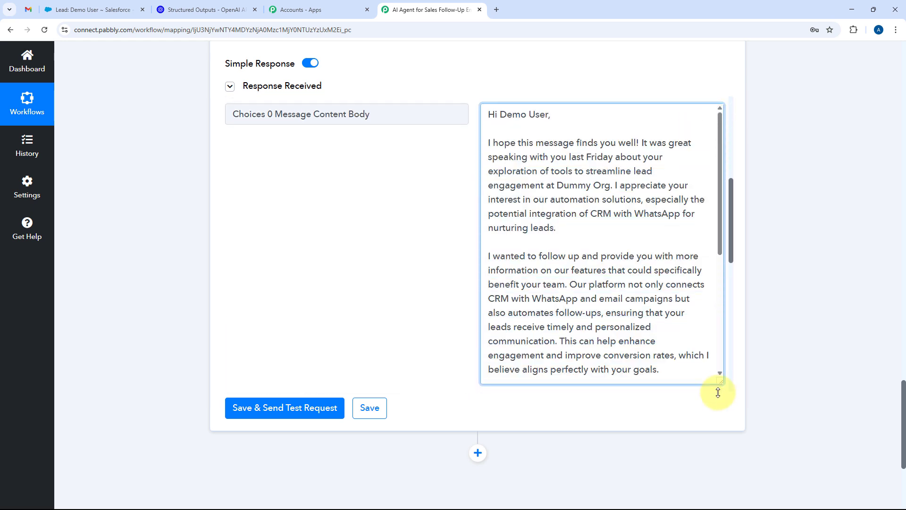
pyautogui.scroll(-3, 629, 219)
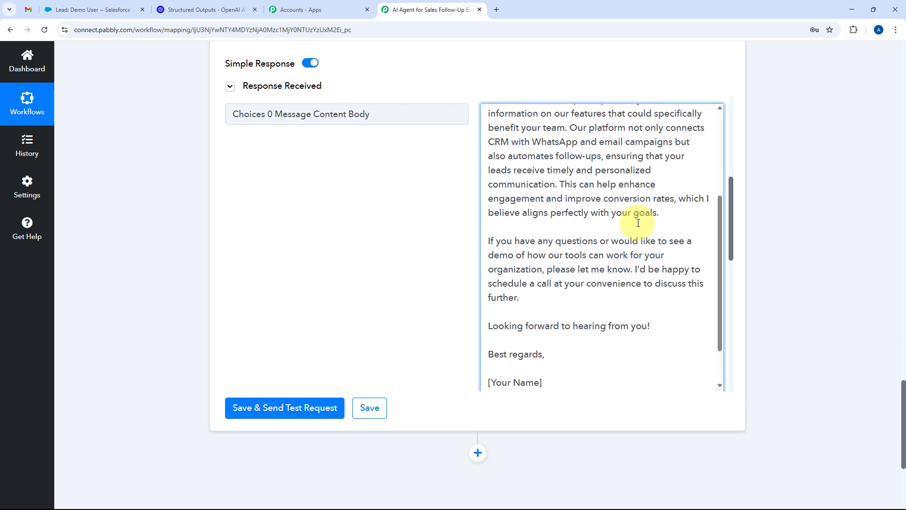
pyautogui.scroll(-1, 637, 223)
pyautogui.scroll(-1, 637, 224)
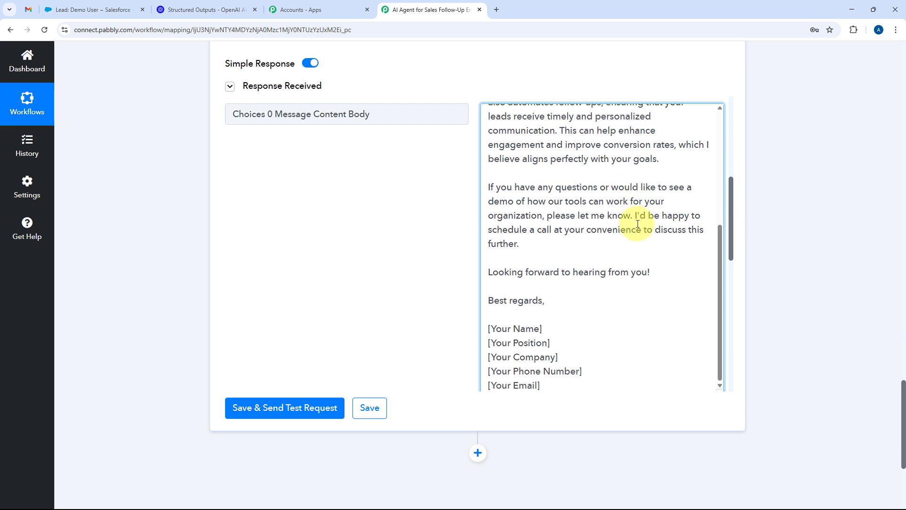
pyautogui.scroll(5, 694, 170)
pyautogui.scroll(-5, 639, 222)
pyautogui.scroll(-2, 602, 254)
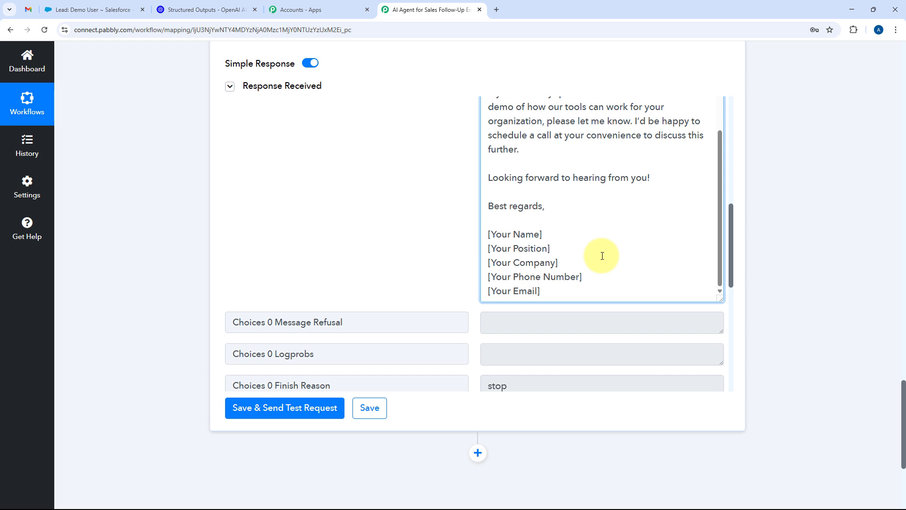
pyautogui.moveTo(541, 291); pyautogui.dragTo(488, 234)
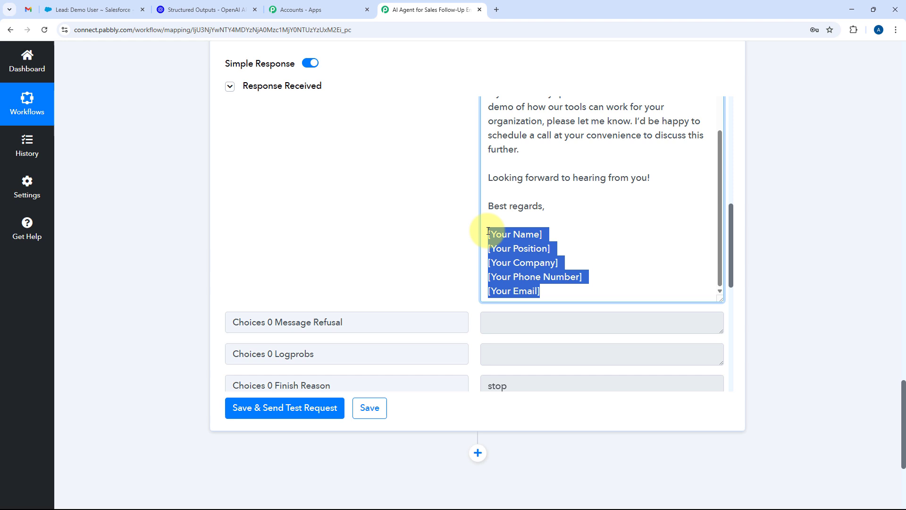
pyautogui.click(568, 230)
pyautogui.scroll(5, 571, 232)
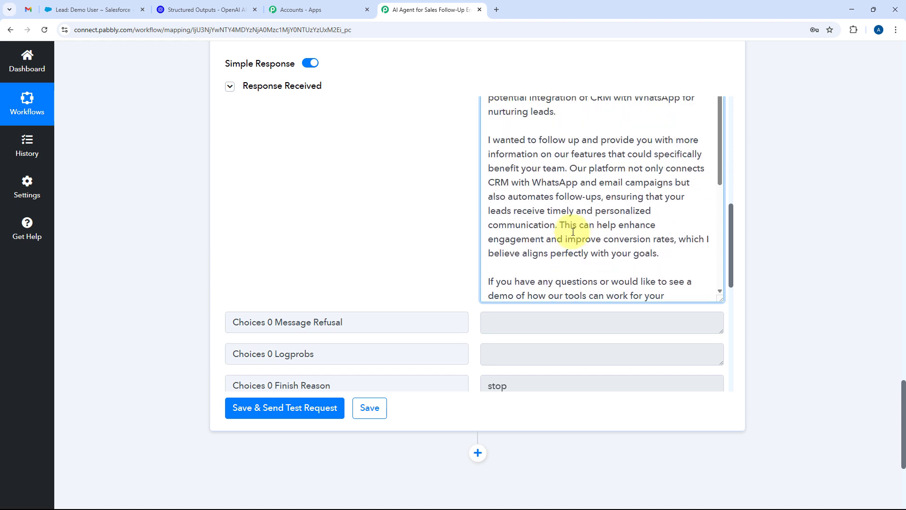
pyautogui.scroll(5, 572, 231)
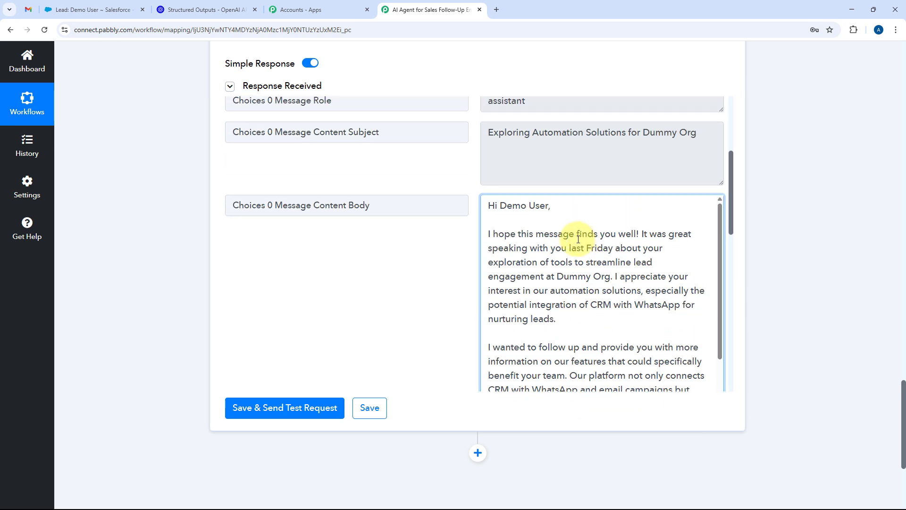
pyautogui.click(477, 227)
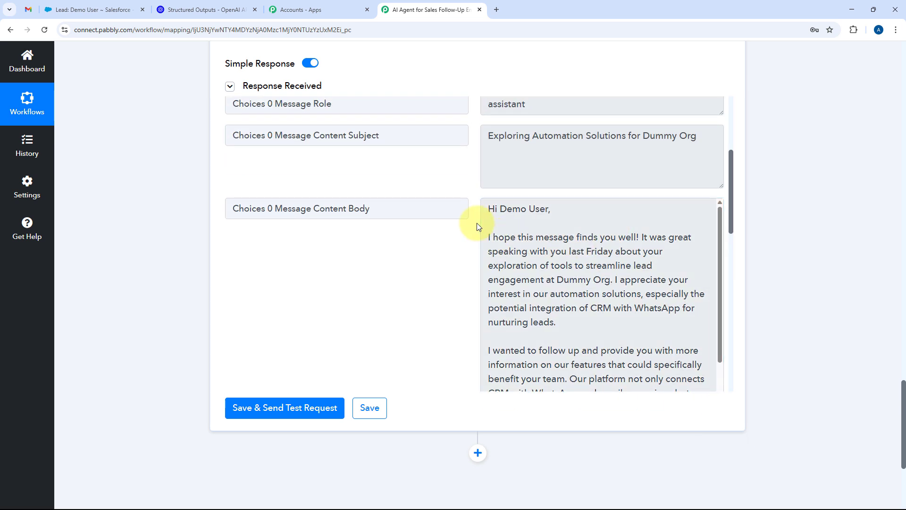
# - Look at the lead record in Salesforce and the Drafts folder in Gmail, and return to the Pabbly Connect workflow
pyautogui.click(93, 5)
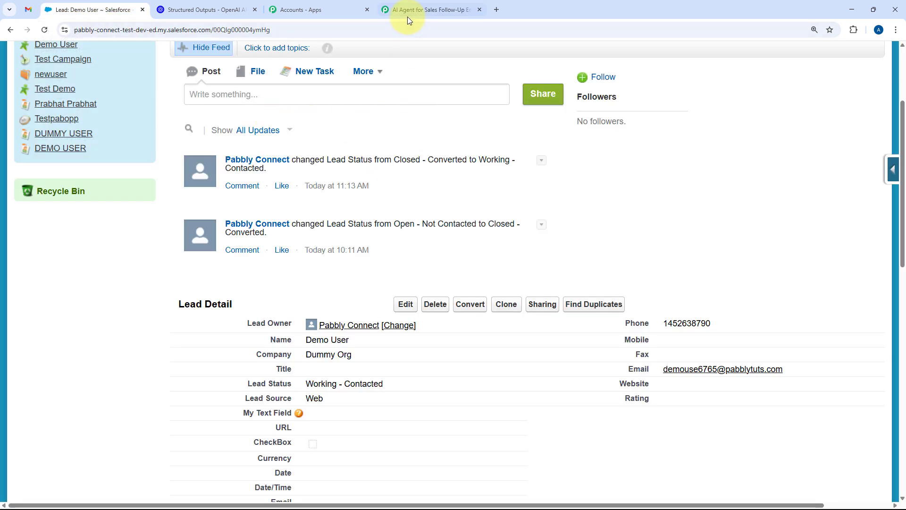
pyautogui.click(208, 9)
pyautogui.click(450, 7)
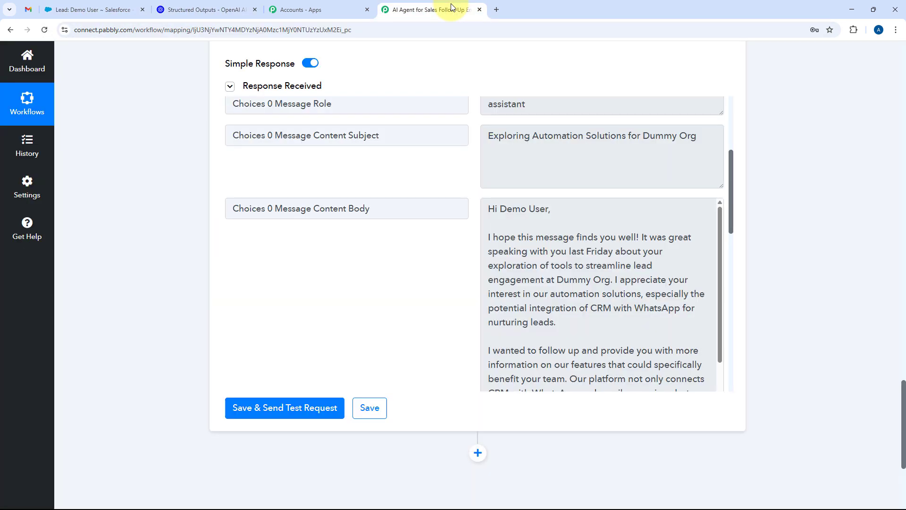
pyautogui.scroll(1, 477, 188)
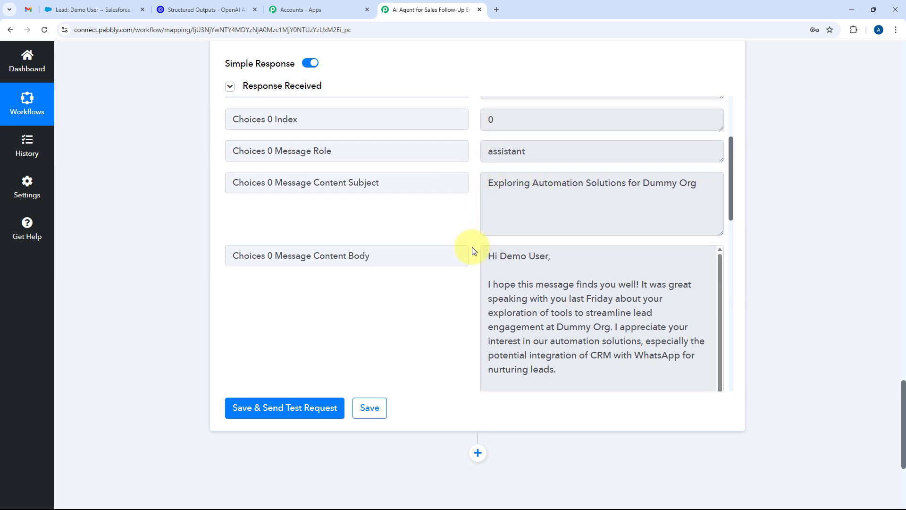
pyautogui.click(28, 10)
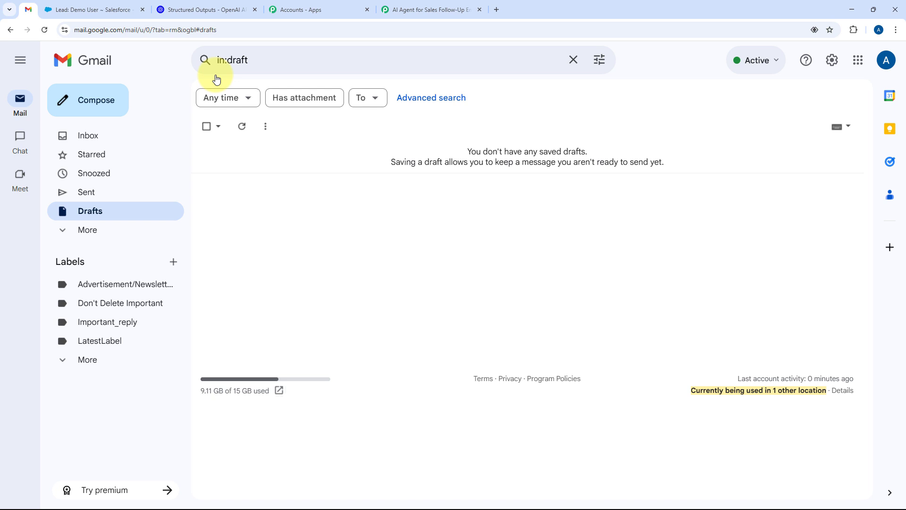
pyautogui.click(434, 9)
# - Add a Gmail action after the OpenAI step with Create Draft as its action event
pyautogui.scroll(-5, 141, 236)
pyautogui.click(478, 242)
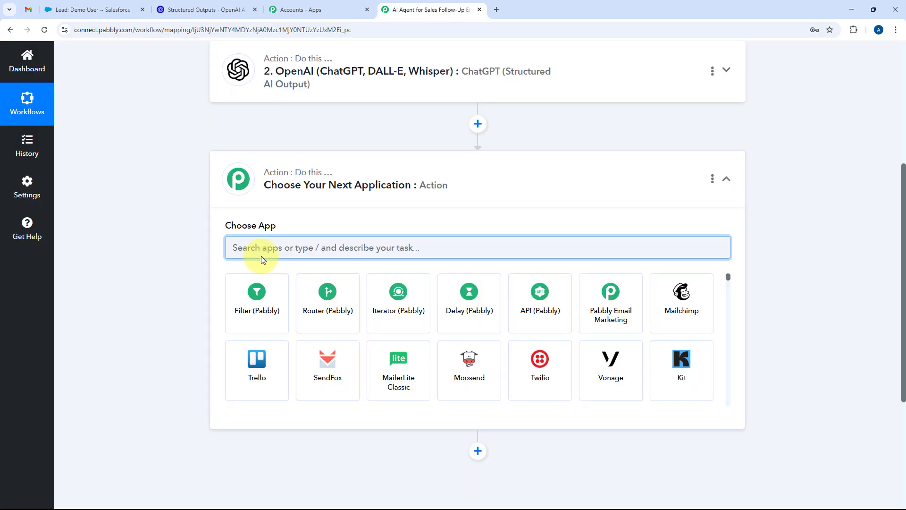
pyautogui.write('Gmail')
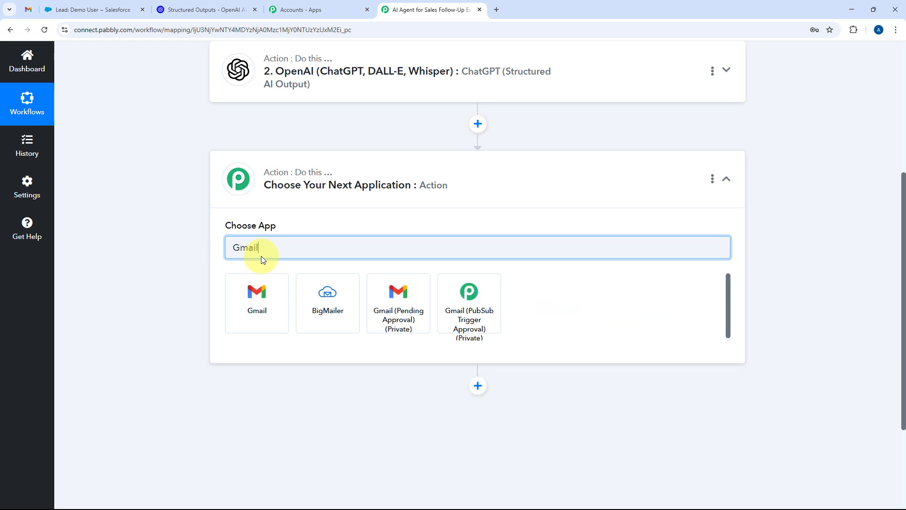
pyautogui.click(257, 295)
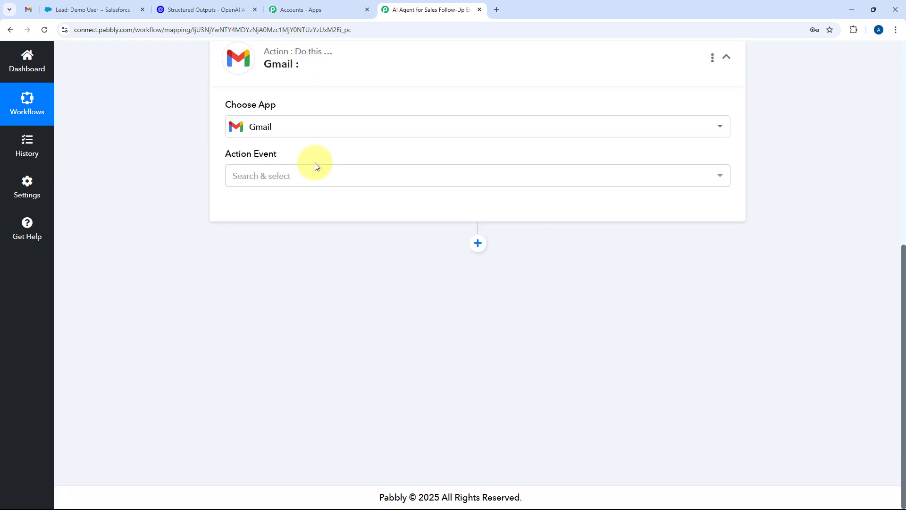
pyautogui.click(307, 175)
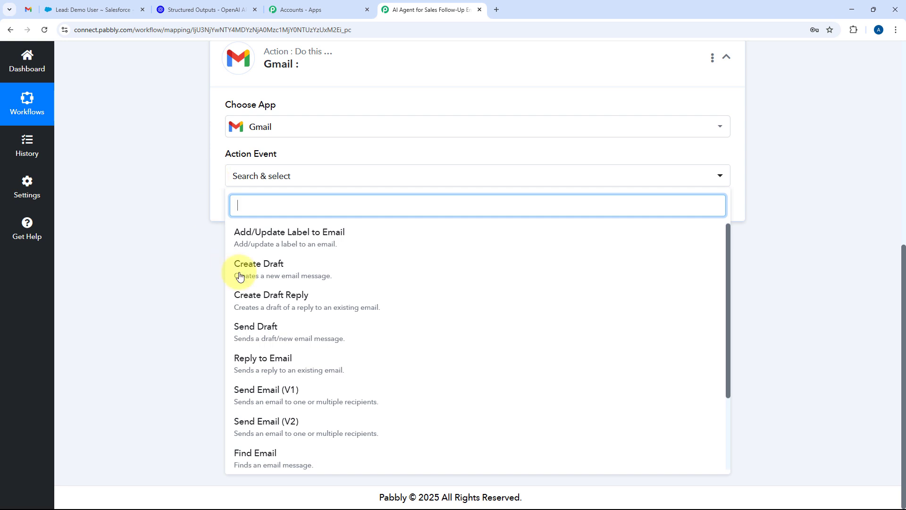
pyautogui.click(273, 265)
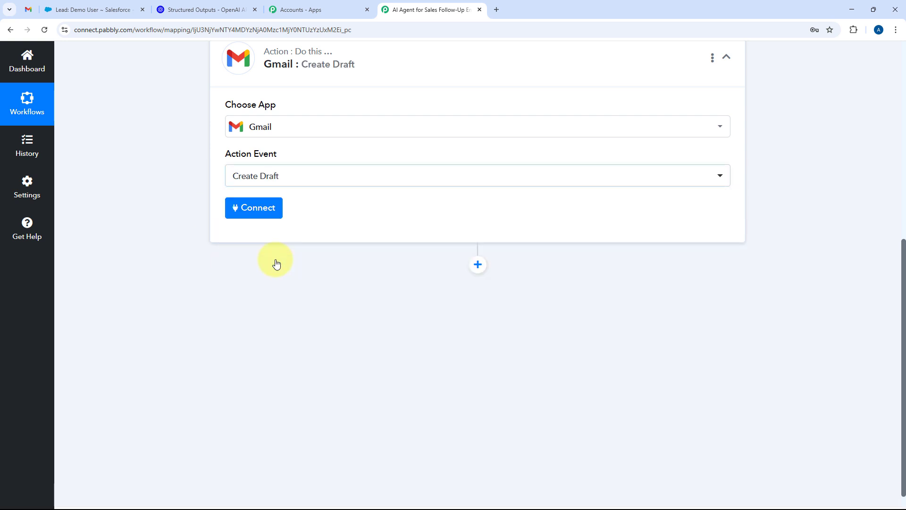
# - Connect the Create Draft action through a new Gmail connection, choosing the Google account and granting Pabbly Connect access
pyautogui.click(256, 209)
pyautogui.click(419, 157)
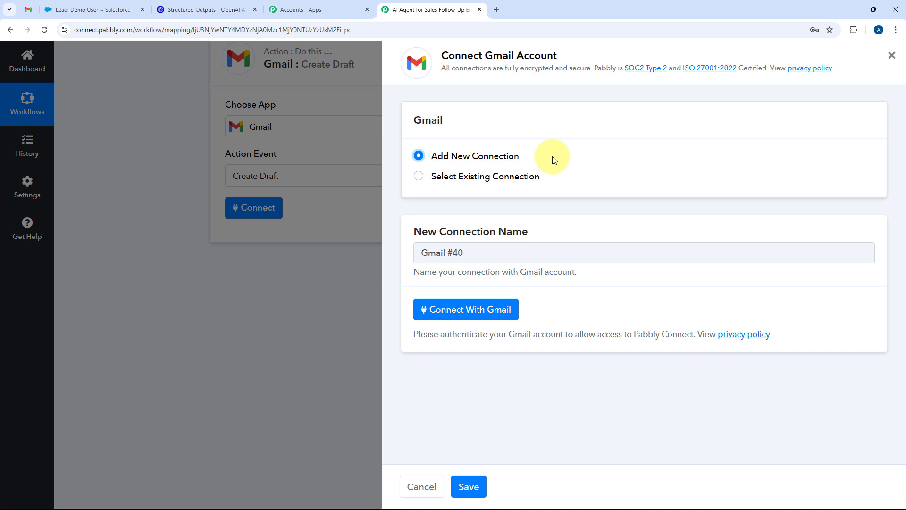
pyautogui.click(467, 314)
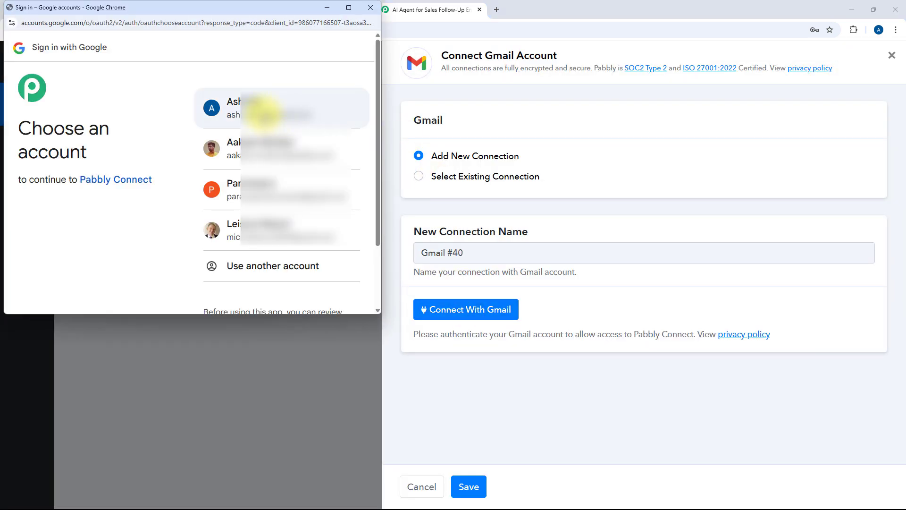
pyautogui.click(262, 113)
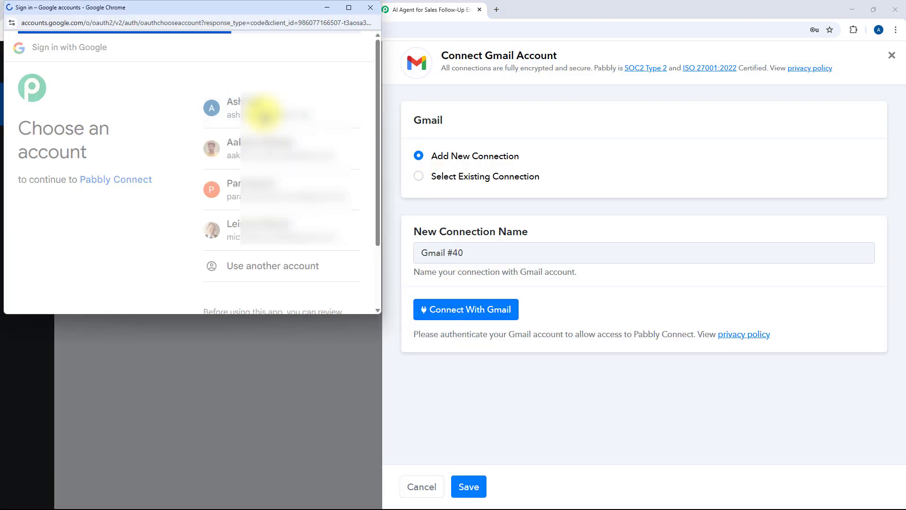
pyautogui.scroll(-5, 229, 157)
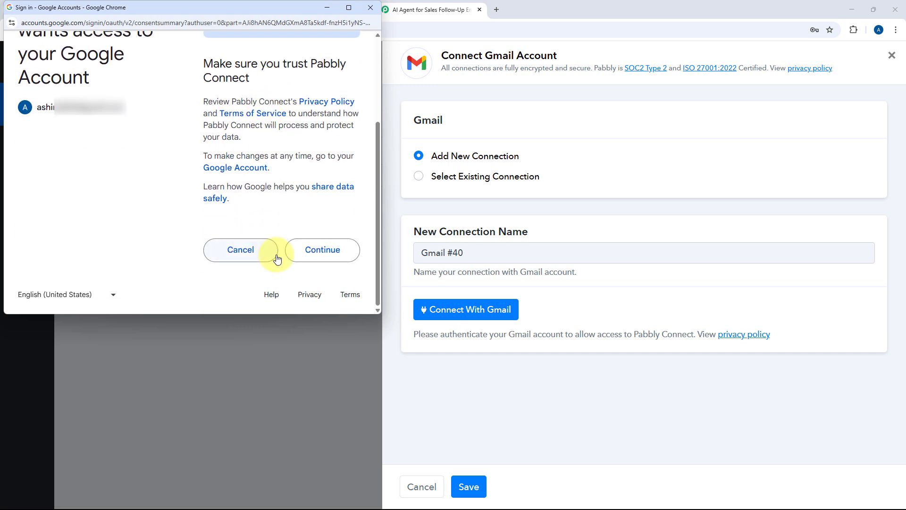
pyautogui.click(310, 249)
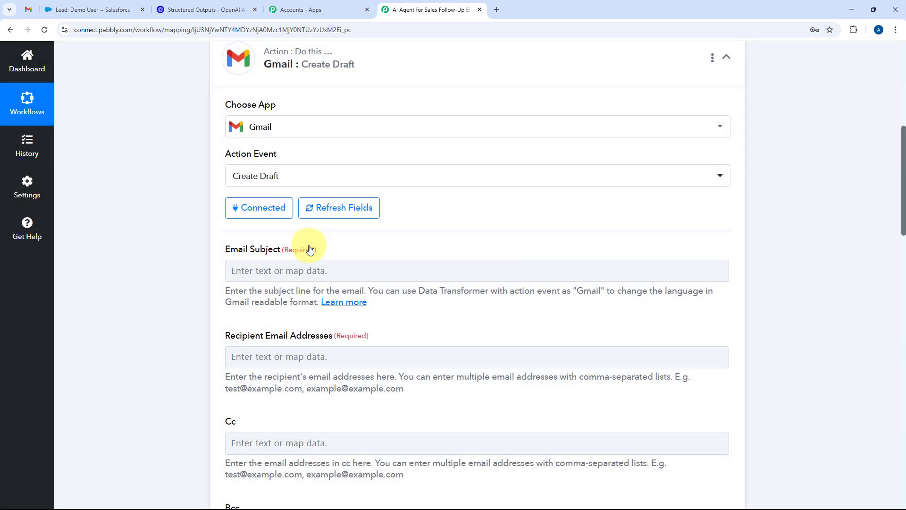
# - Map the Email Subject to the OpenAI step's Choices 0 Message Content Subject value
pyautogui.scroll(-2, 309, 248)
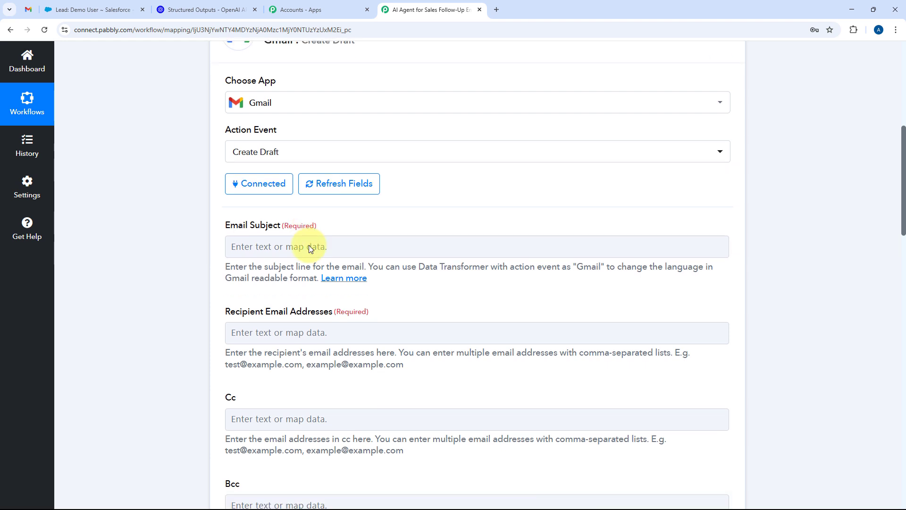
pyautogui.scroll(-1, 282, 180)
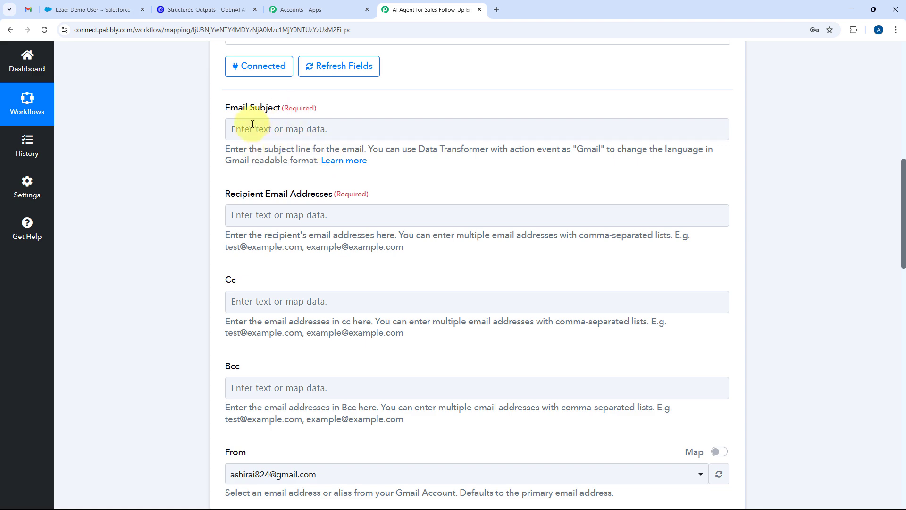
pyautogui.scroll(5, 409, 121)
pyautogui.scroll(3, 408, 130)
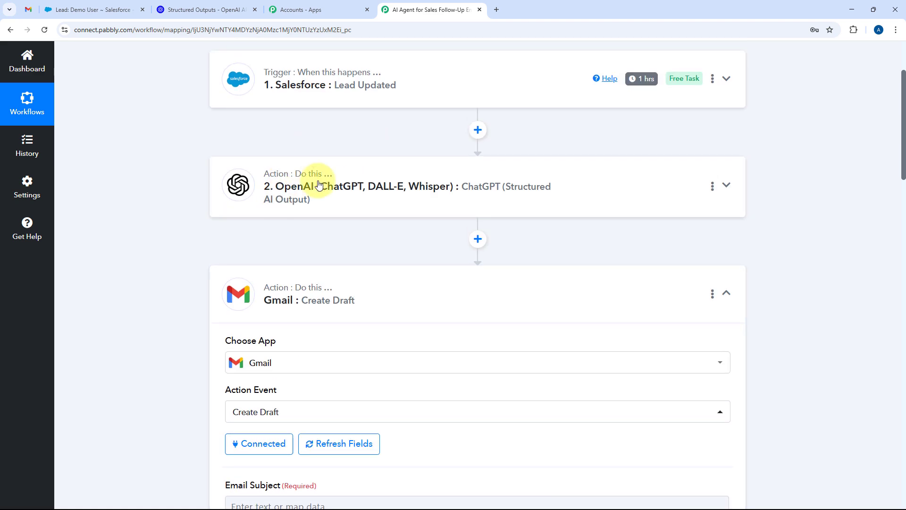
pyautogui.scroll(-6, 409, 220)
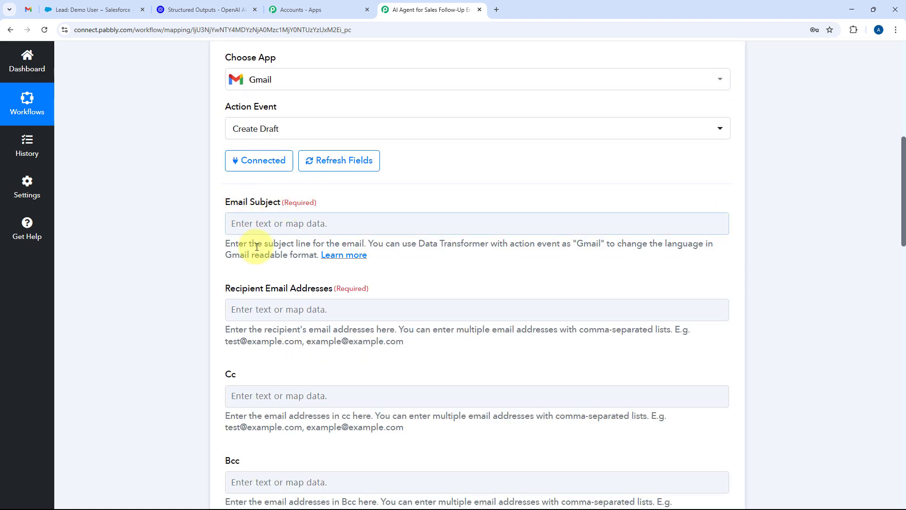
pyautogui.click(263, 223)
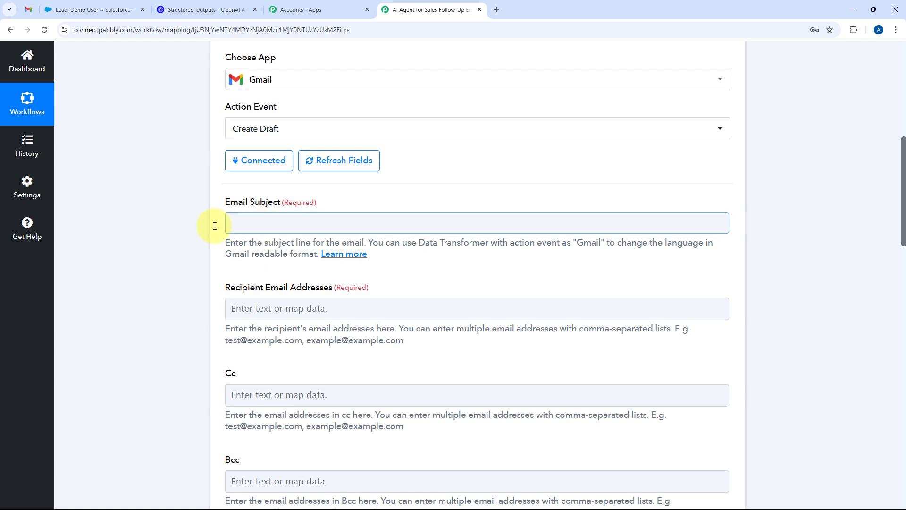
pyautogui.click(343, 349)
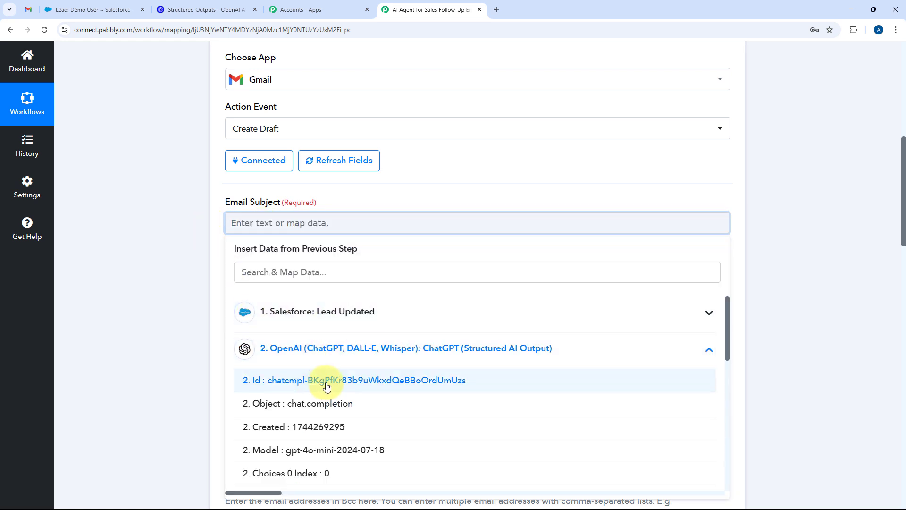
pyautogui.scroll(-3, 321, 378)
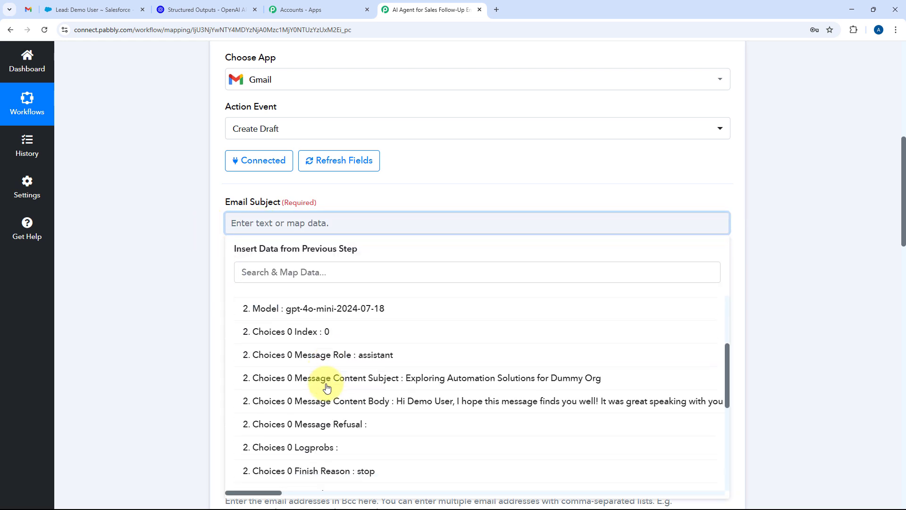
pyautogui.click(402, 382)
pyautogui.click(403, 196)
pyautogui.scroll(-1, 402, 196)
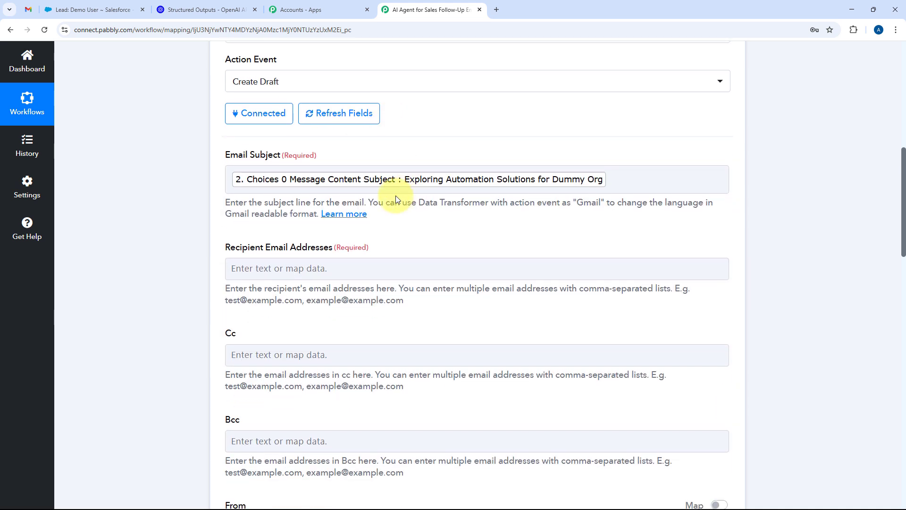
# - Find the Email value from the Salesforce Lead Updated step and map it to Recipient Email Addresses
pyautogui.click(283, 262)
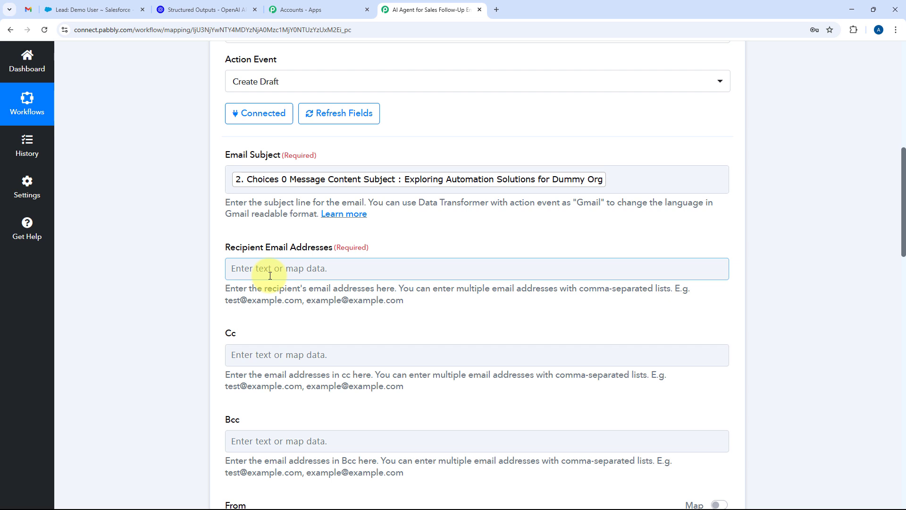
pyautogui.click(270, 276)
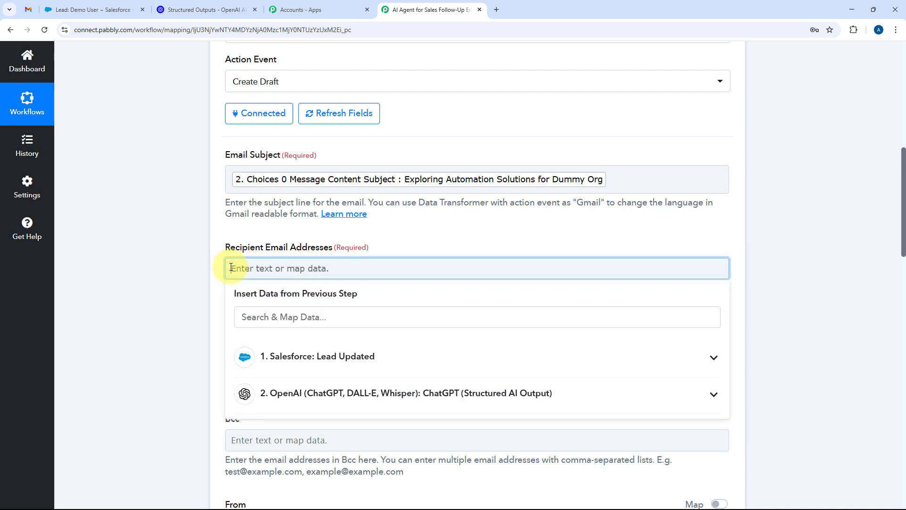
pyautogui.click(264, 356)
pyautogui.click(309, 322)
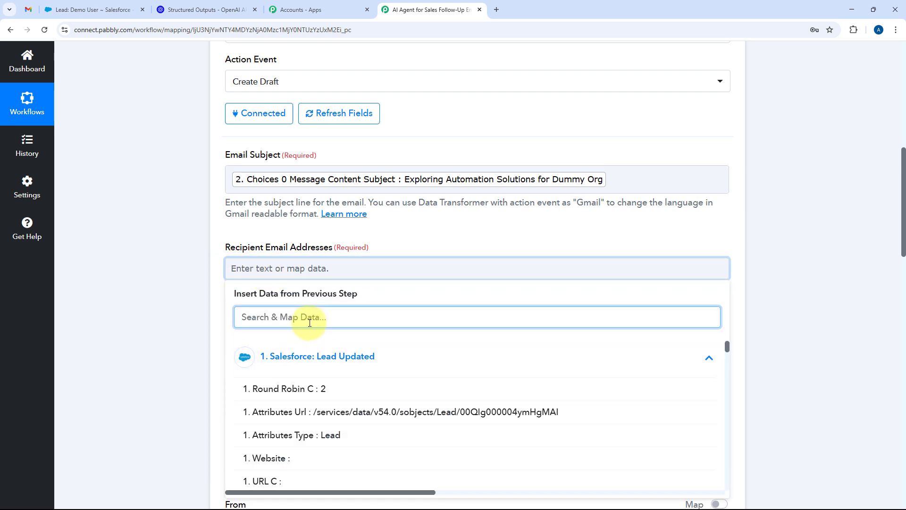
pyautogui.write('Ema')
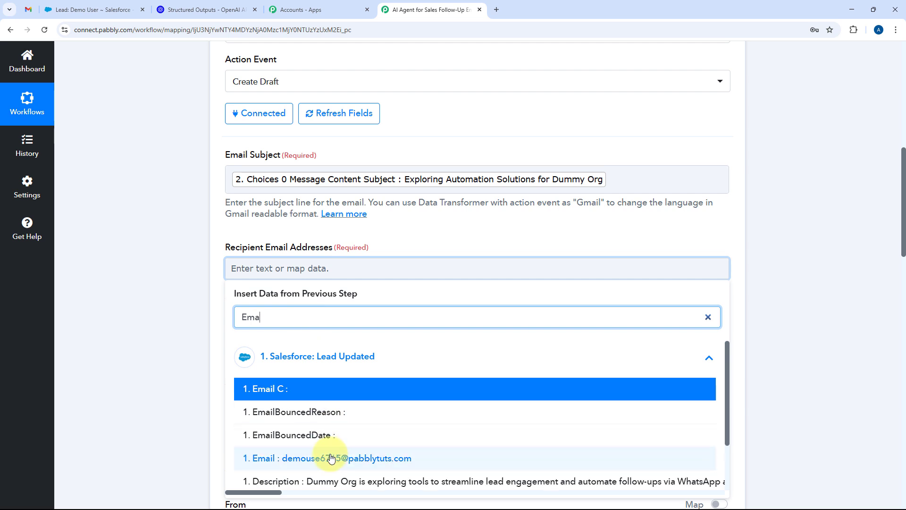
pyautogui.click(330, 458)
pyautogui.click(210, 257)
pyautogui.scroll(-3, 211, 256)
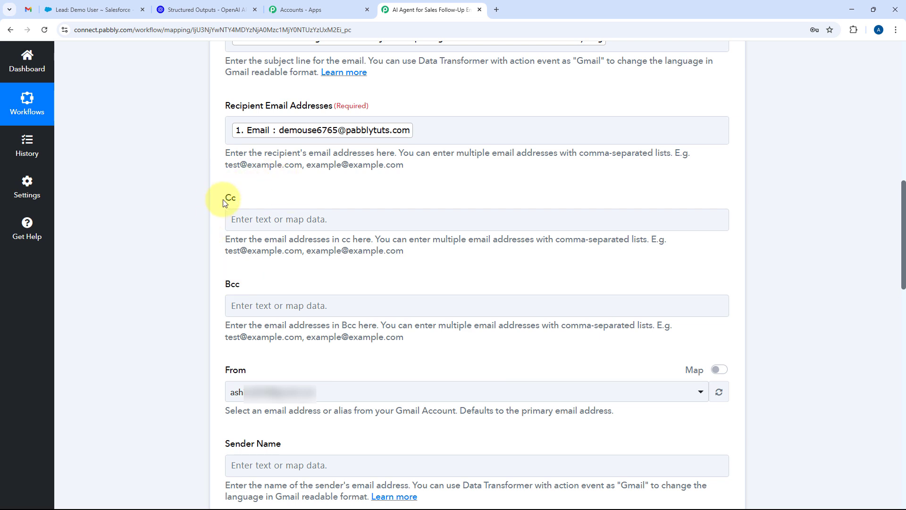
# - Leave Cc and Bcc empty and set the Sender Name to Pabbly Connect
pyautogui.click(343, 225)
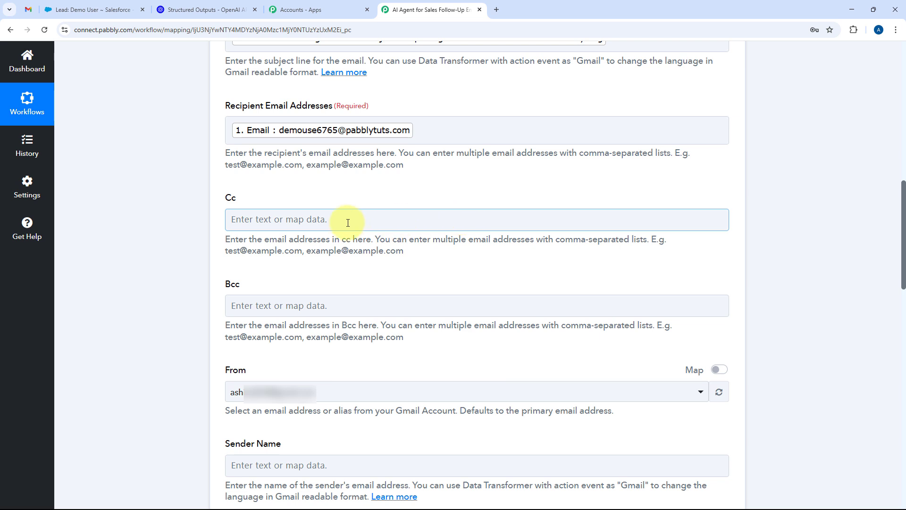
pyautogui.scroll(-2, 245, 220)
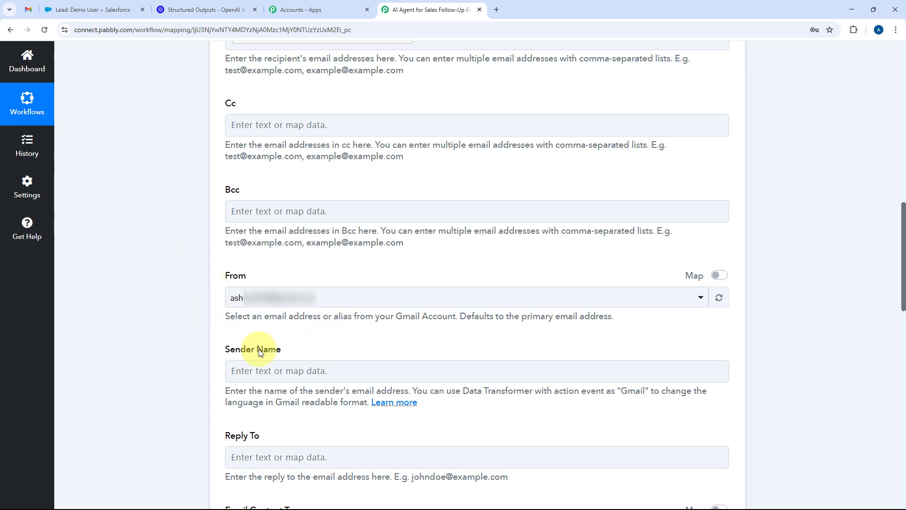
pyautogui.click(281, 371)
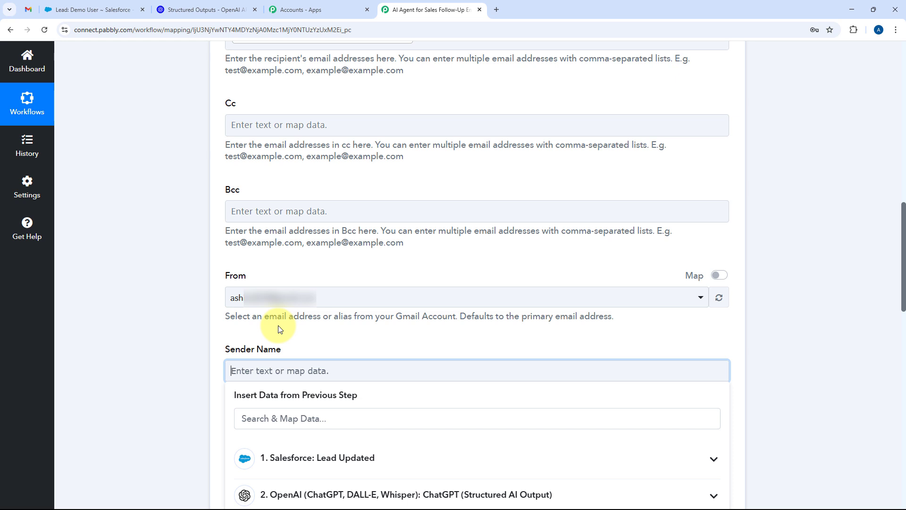
pyautogui.write('Pablby Co')
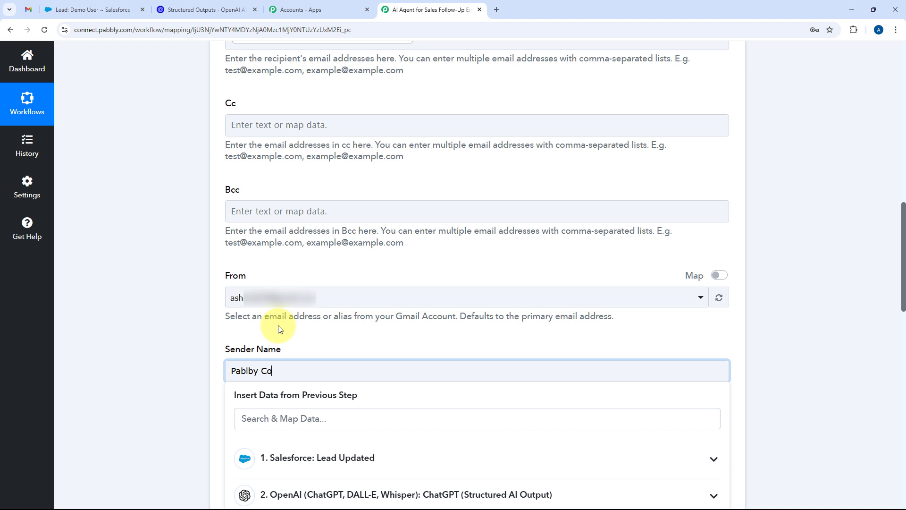
pyautogui.press('BackSpace')
pyautogui.press('BackSpace')
pyautogui.press('BackSpace')
pyautogui.press('BackSpace')
pyautogui.press('BackSpace')
pyautogui.press('BackSpace')
pyautogui.write('bly Connect')
pyautogui.click(278, 329)
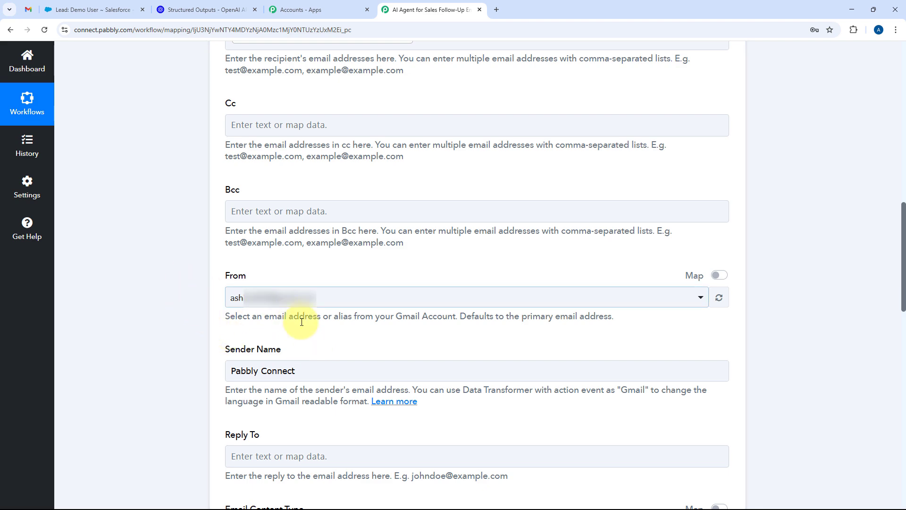
# - Choose Plain as the Email Content Type for the draft
pyautogui.scroll(-7, 202, 300)
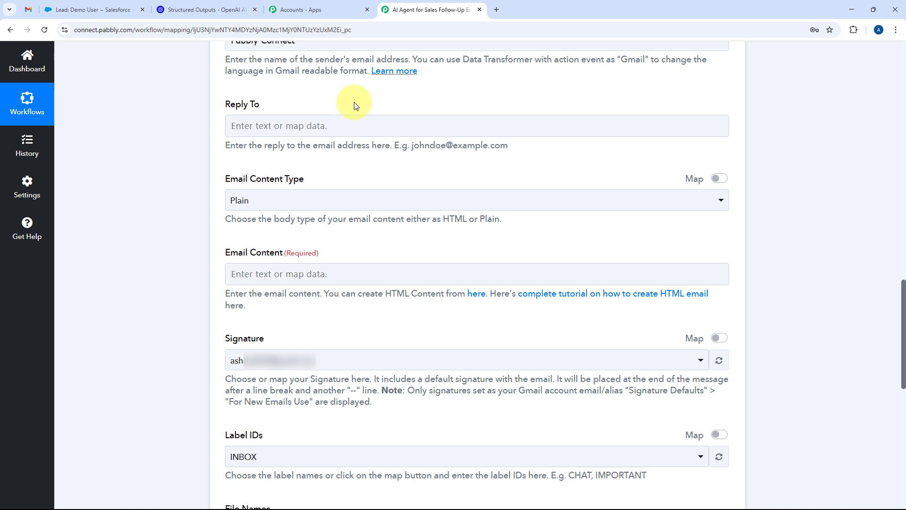
pyautogui.click(308, 197)
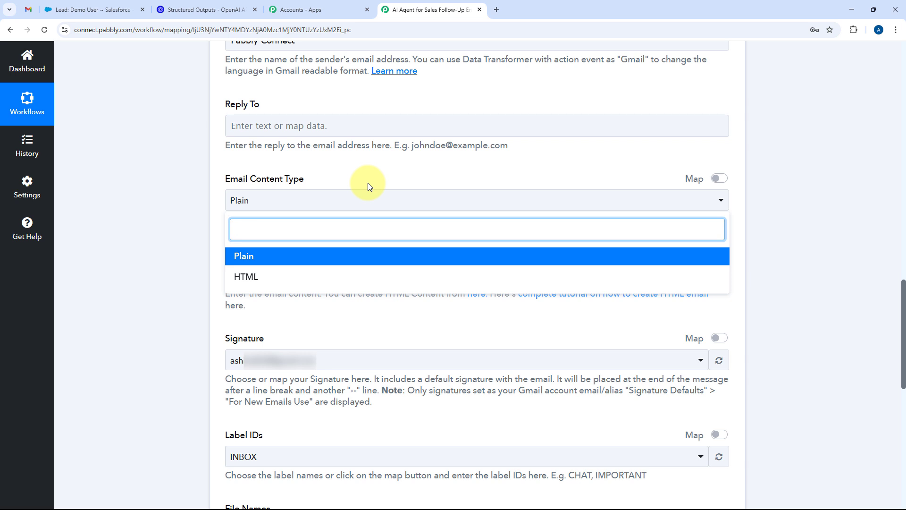
pyautogui.click(254, 262)
pyautogui.scroll(-1, 274, 235)
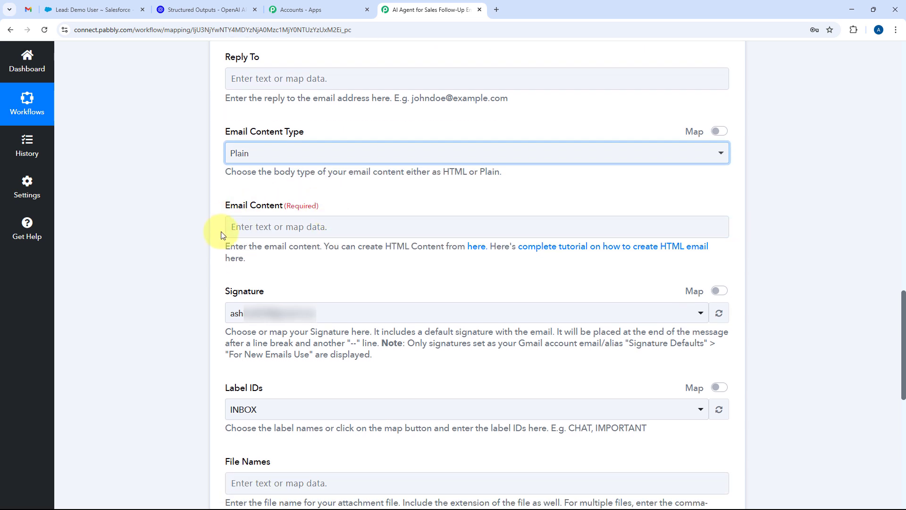
# - Map the Email Content to the OpenAI step's Choices 0 Message Content Body value
pyautogui.click(276, 225)
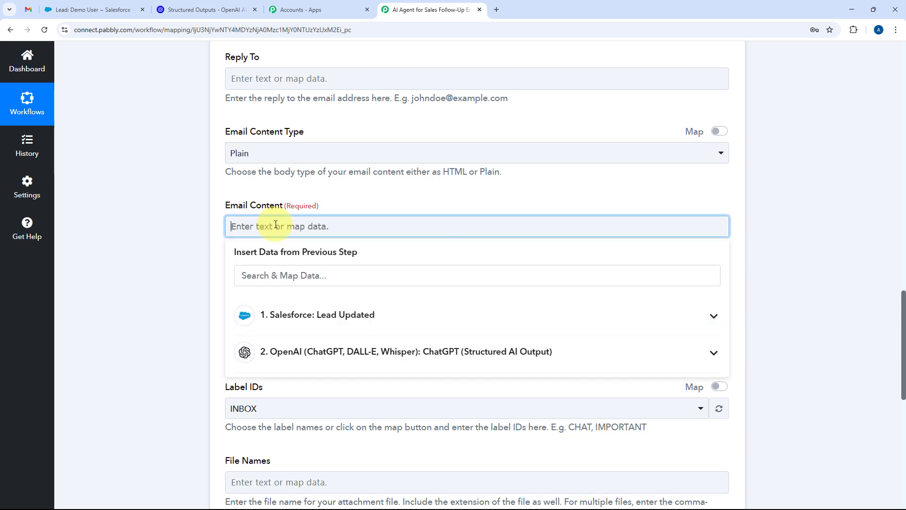
pyautogui.click(329, 365)
pyautogui.scroll(-2, 344, 404)
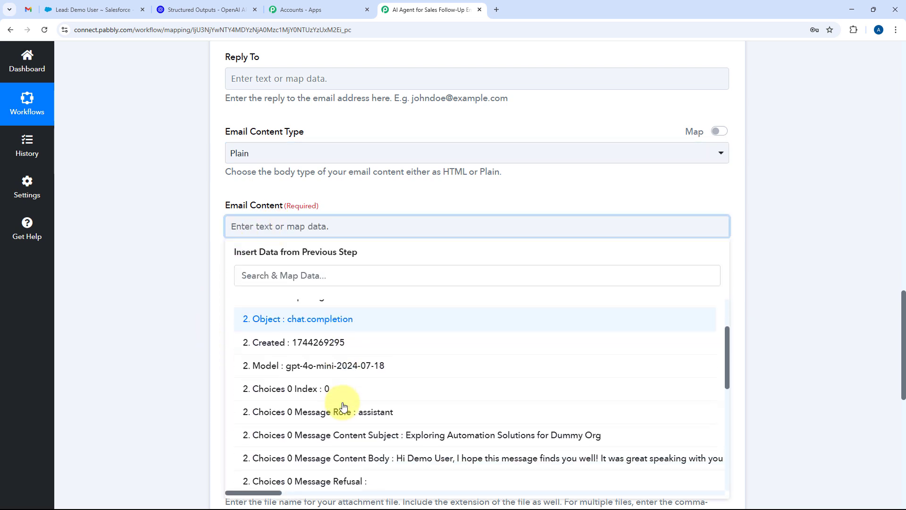
pyautogui.click(396, 454)
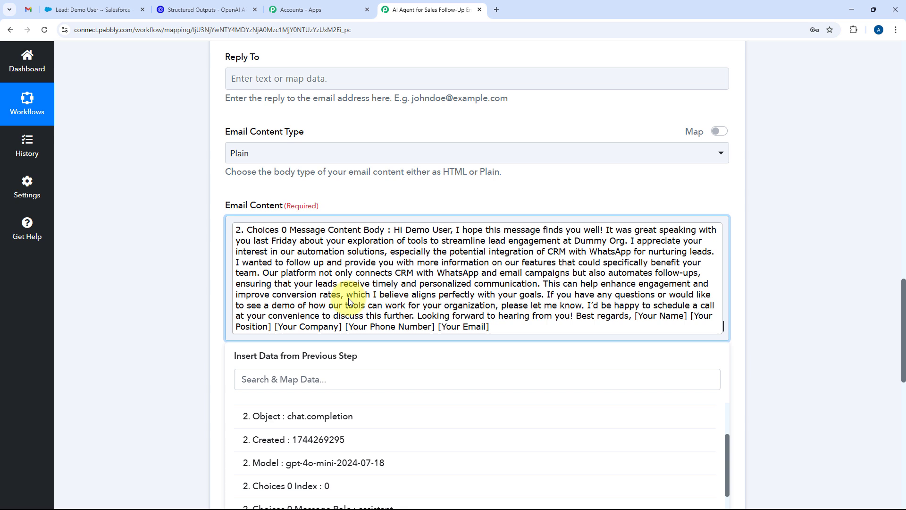
pyautogui.click(404, 197)
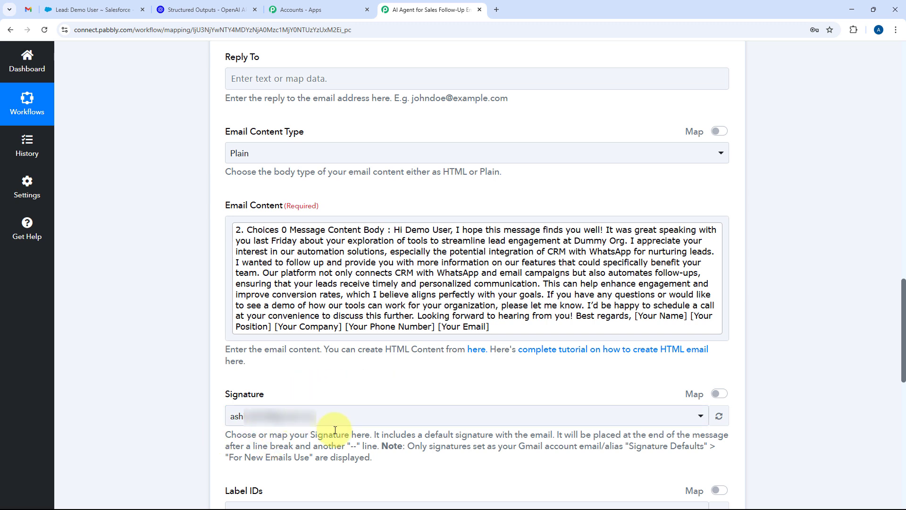
# - Set the draft's Label IDs to IMPORTANT
pyautogui.scroll(-8, 378, 373)
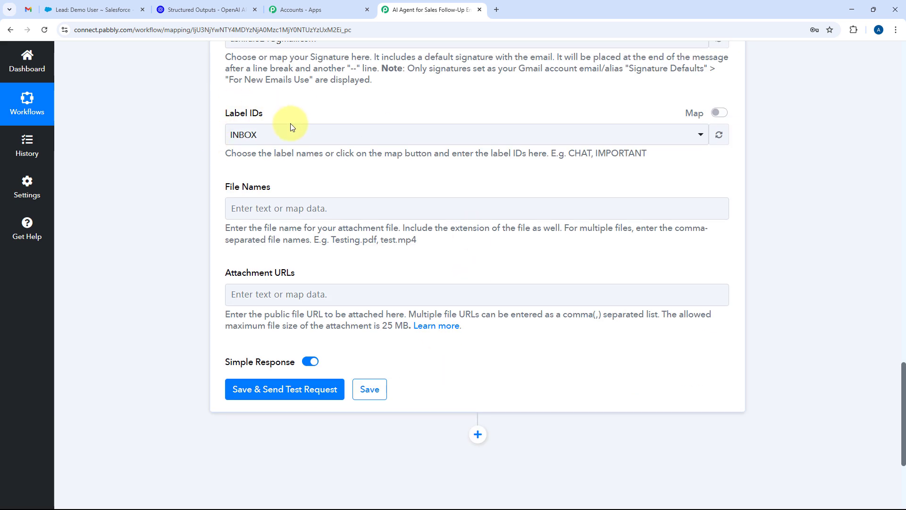
pyautogui.click(291, 136)
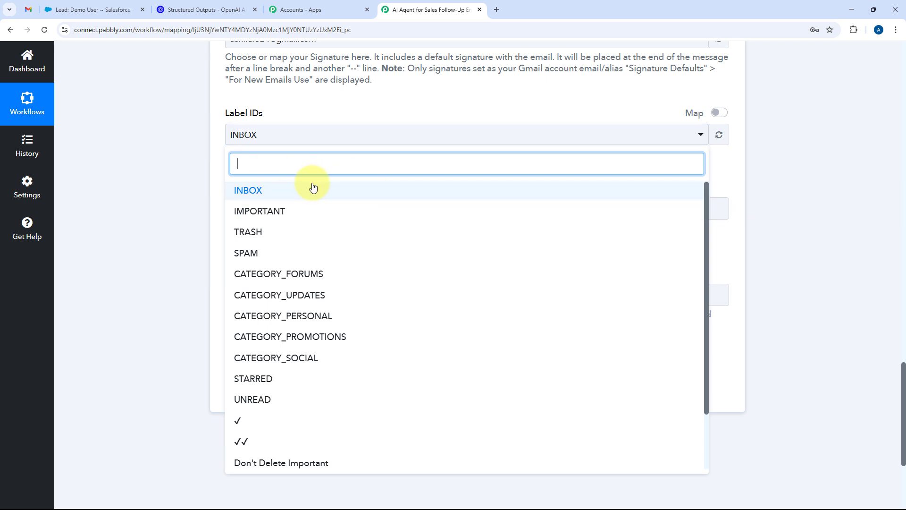
pyautogui.click(283, 208)
pyautogui.click(281, 169)
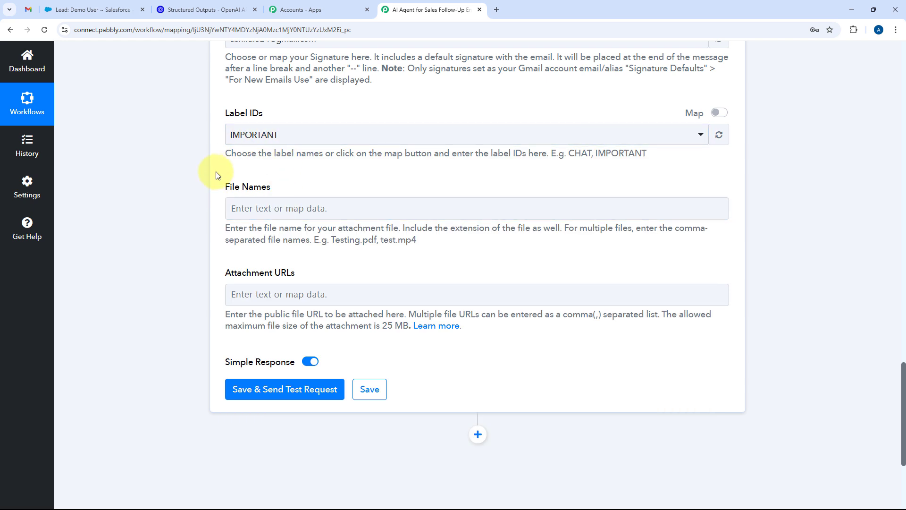
pyautogui.click(293, 137)
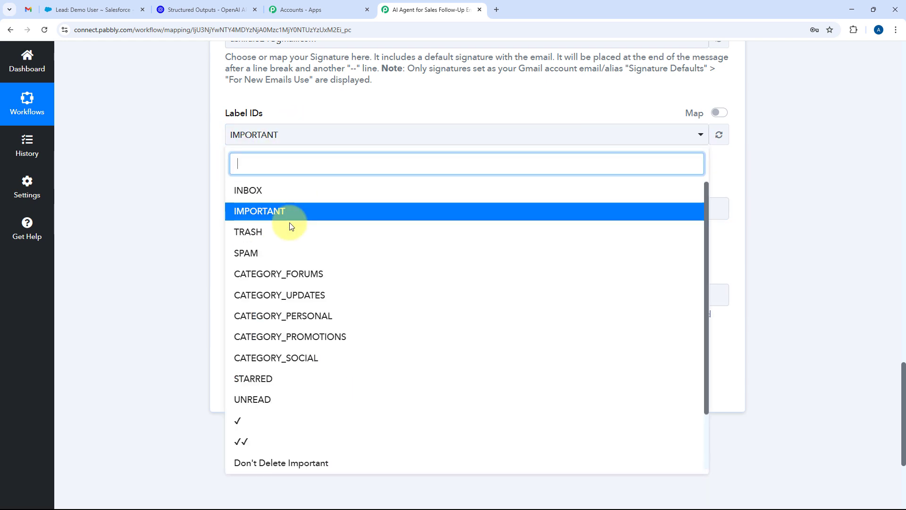
pyautogui.click(291, 214)
pyautogui.doubleClick(300, 138)
pyautogui.click(299, 142)
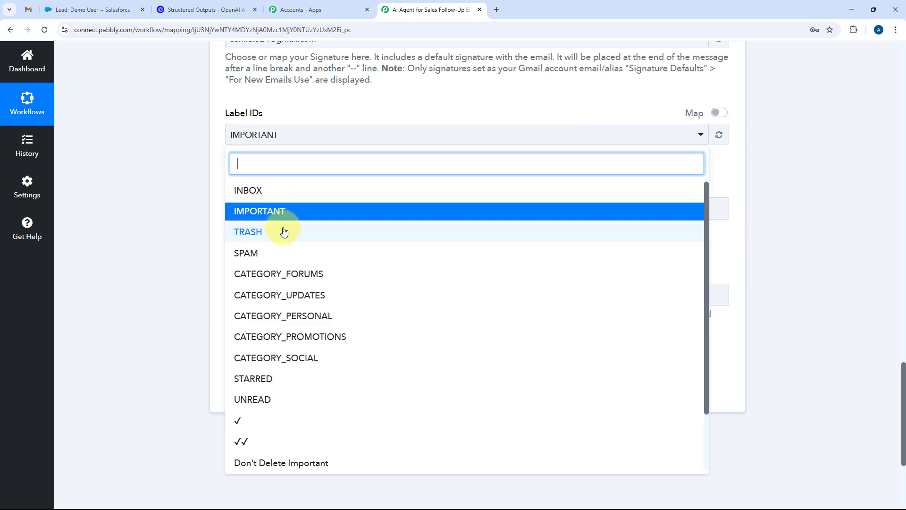
pyautogui.click(290, 231)
pyautogui.click(304, 135)
pyautogui.click(281, 211)
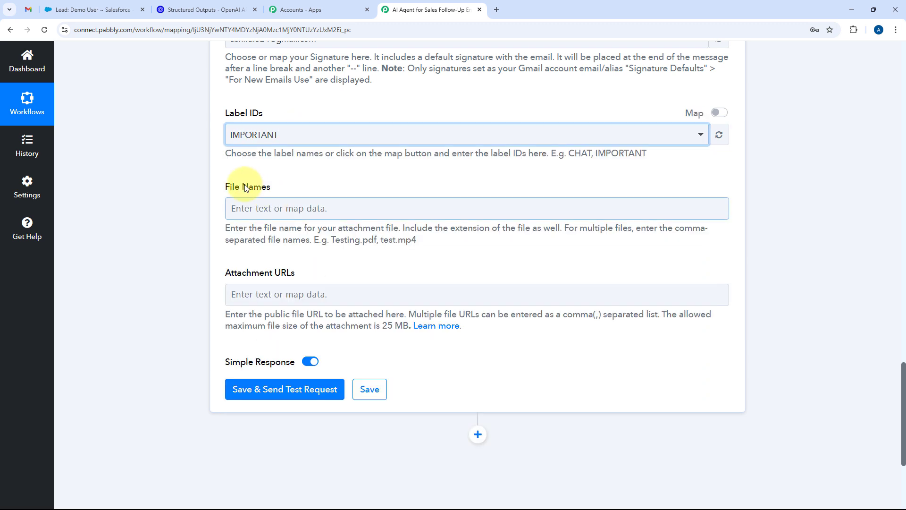
pyautogui.click(217, 175)
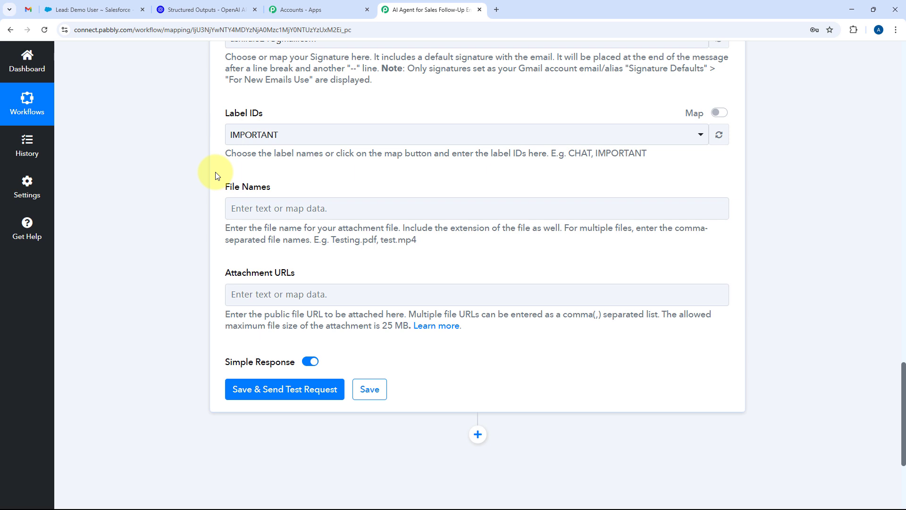
# - Save the Create Draft action with Simple Response on and send a test request
pyautogui.scroll(-4, 217, 176)
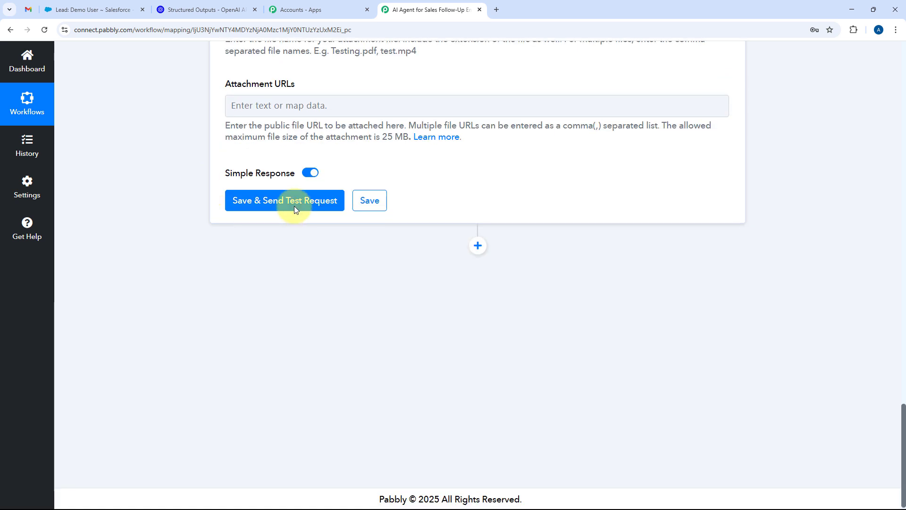
pyautogui.click(294, 203)
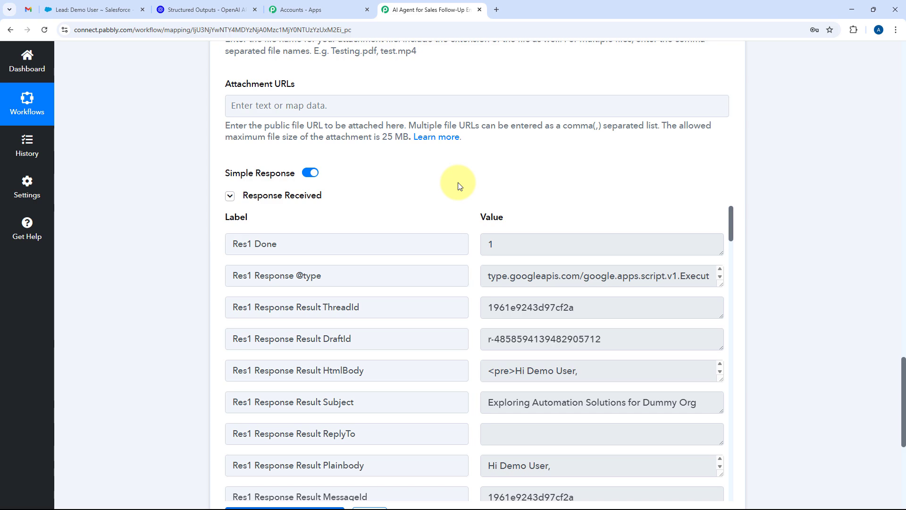
pyautogui.scroll(20, 457, 182)
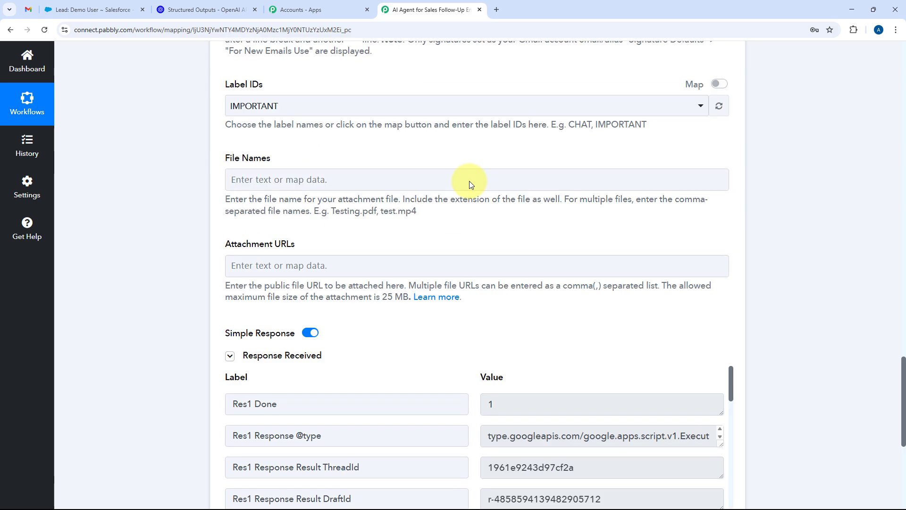
# - Collapse the Gmail Create Draft step and review the complete Salesforce, OpenAI and Gmail workflow
pyautogui.scroll(8, 471, 182)
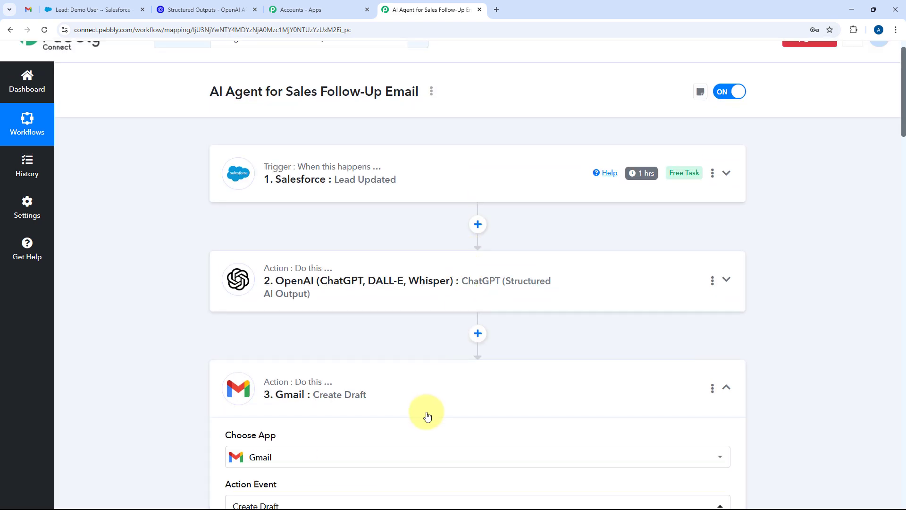
pyautogui.click(455, 371)
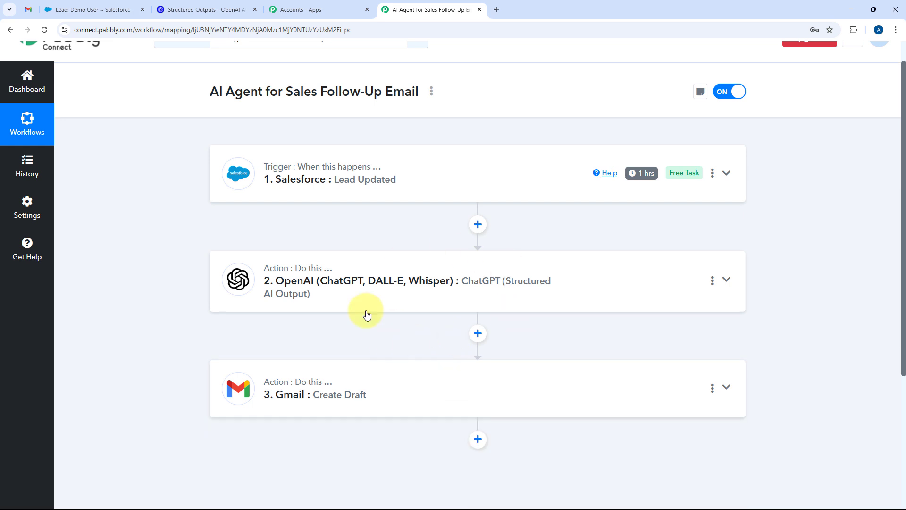
pyautogui.scroll(-2, 357, 327)
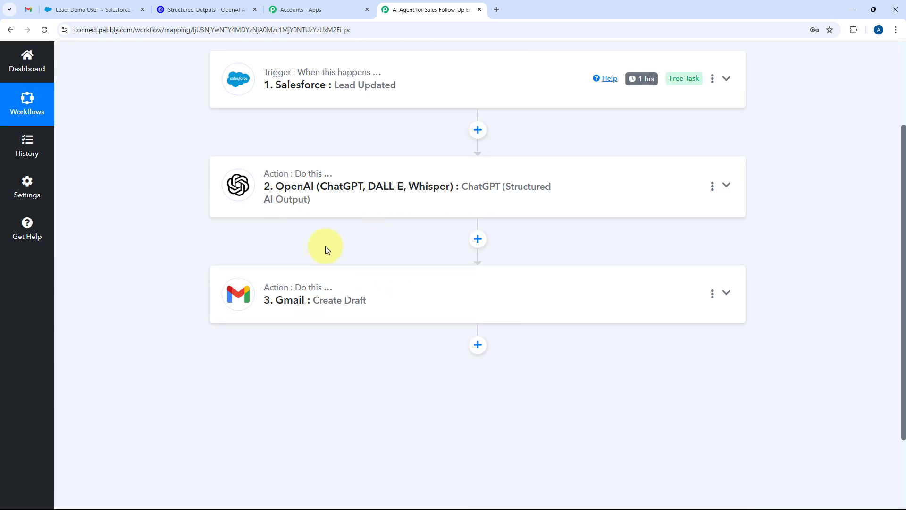
pyautogui.scroll(3, 441, 241)
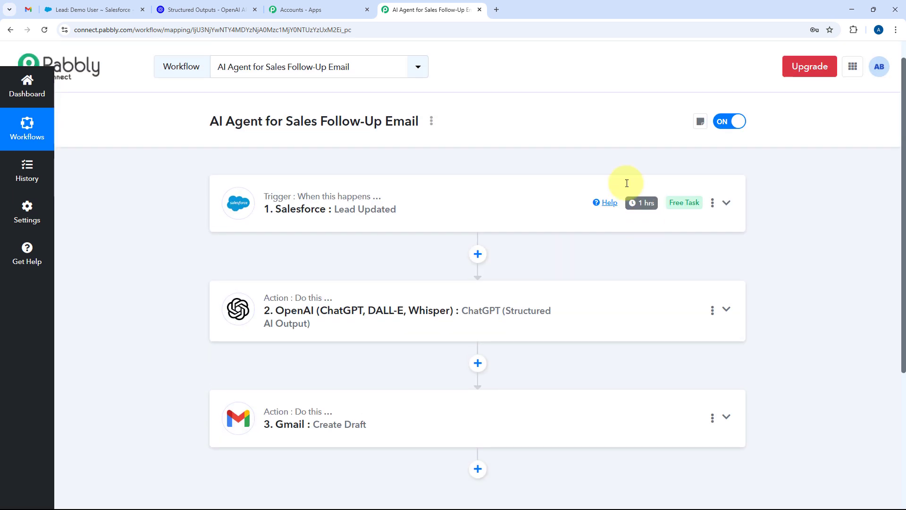
# - Switch to Gmail, refresh Drafts, open "Exploring Automation Solutions for Dummy Org" and check its recipient, subject and body
pyautogui.click(29, 9)
pyautogui.click(244, 127)
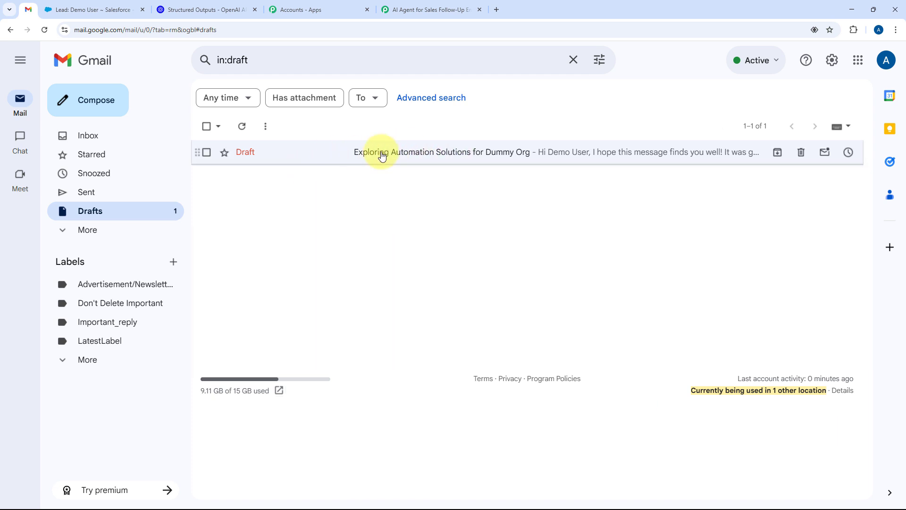
pyautogui.click(382, 156)
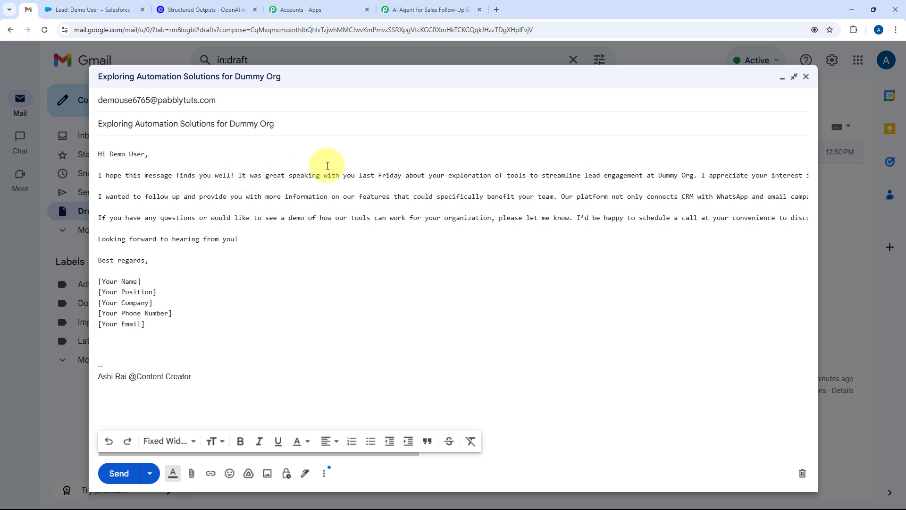
pyautogui.click(248, 99)
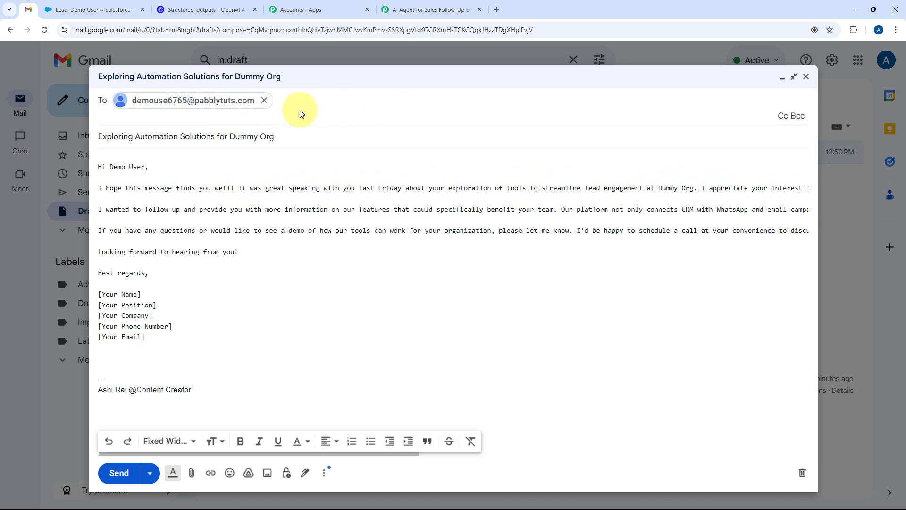
pyautogui.click(294, 135)
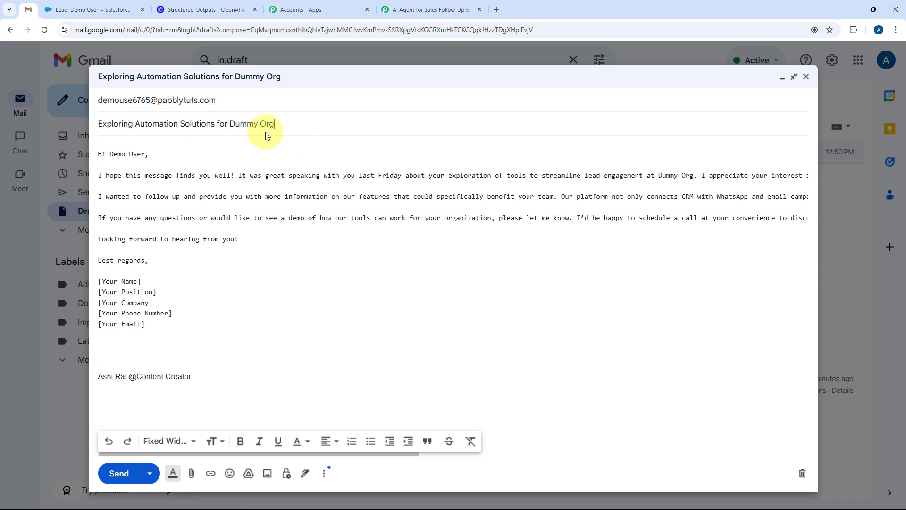
pyautogui.click(99, 154)
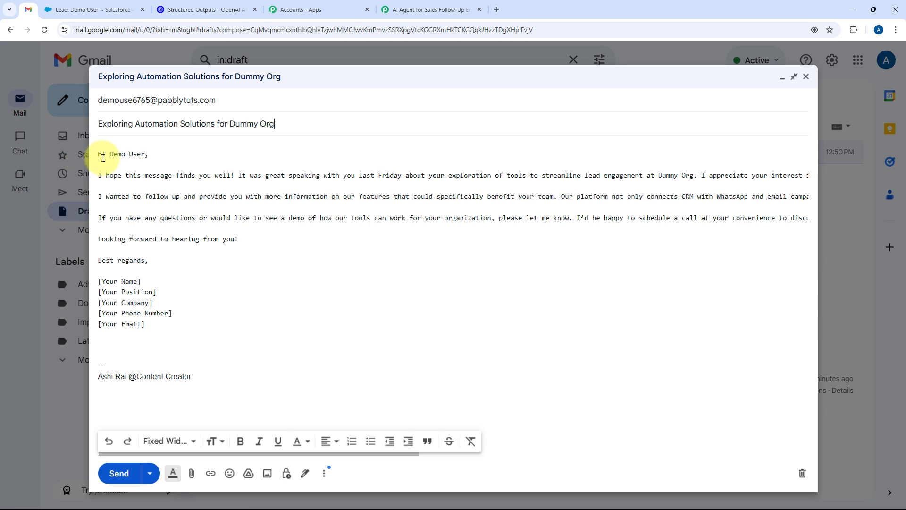
pyautogui.moveTo(110, 175); pyautogui.dragTo(197, 336)
# - Delete the signature below the [Your Email] placeholder in the draft and close the draft
pyautogui.moveTo(191, 376); pyautogui.dragTo(67, 343)
pyautogui.press('BackSpace')
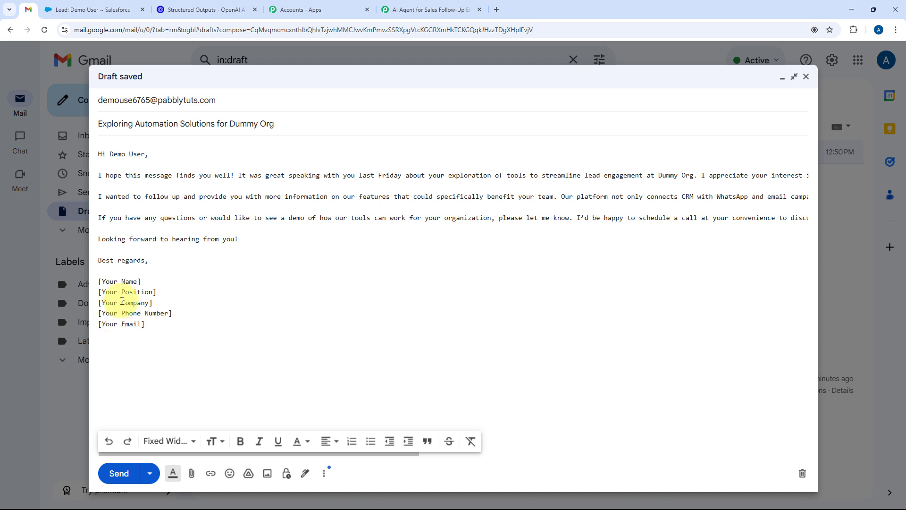
pyautogui.click(180, 267)
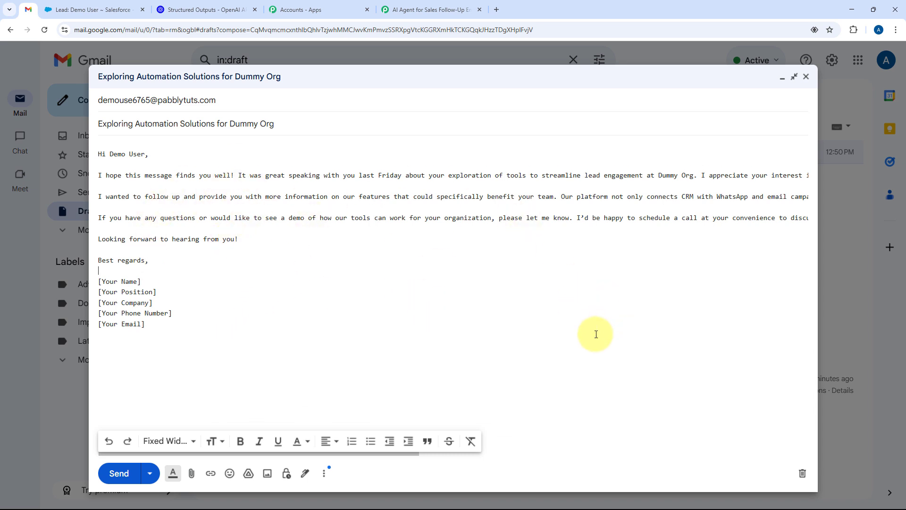
pyautogui.click(807, 79)
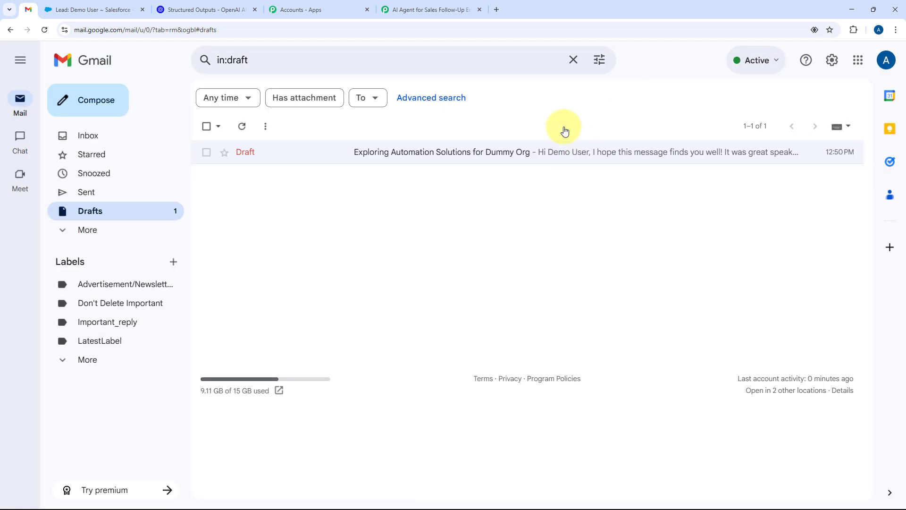
# - Review the lead record in Salesforce and return to the AI Agent for Sales Follow-Up Email workflow in Pabbly Connect
pyautogui.click(105, 11)
pyautogui.scroll(2, 359, 211)
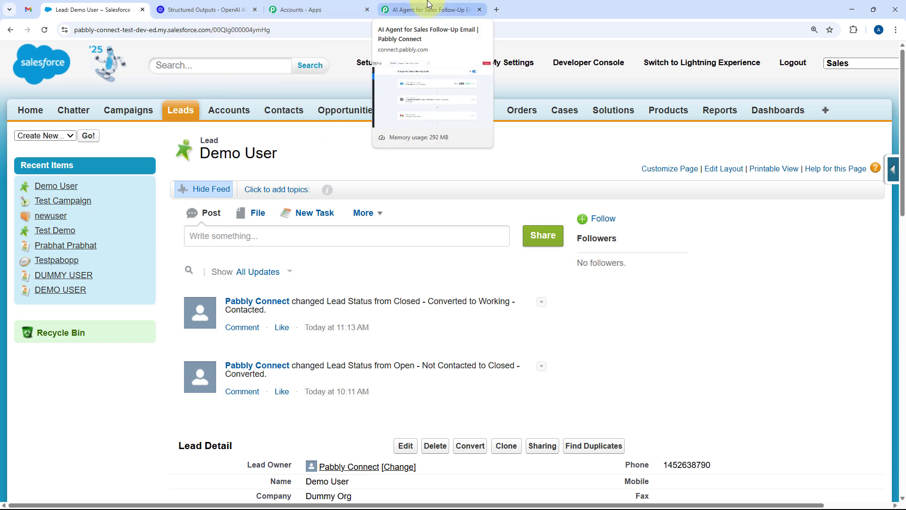
pyautogui.click(415, 9)
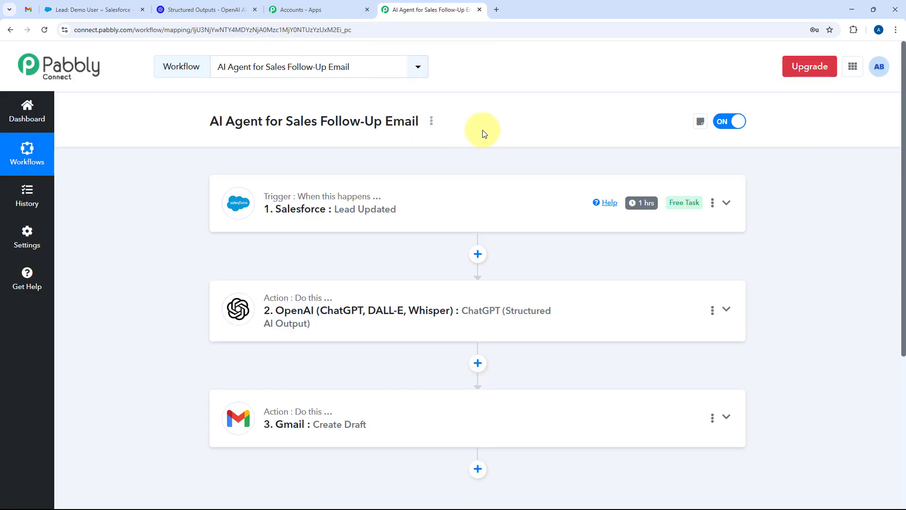